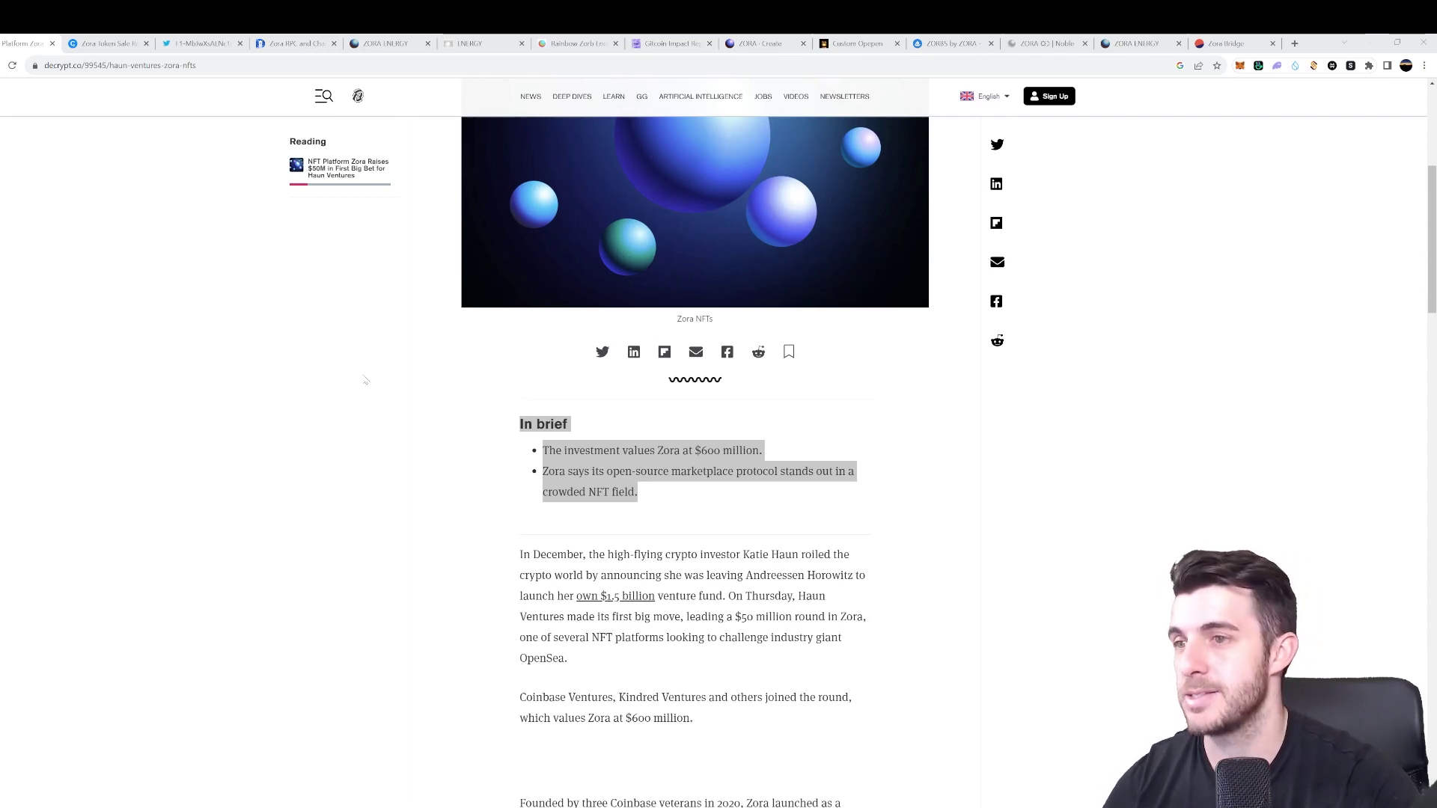
Clear the summary highlight and close the Decrypt article on Zora's $600 million valuation.
left_click(494, 434)
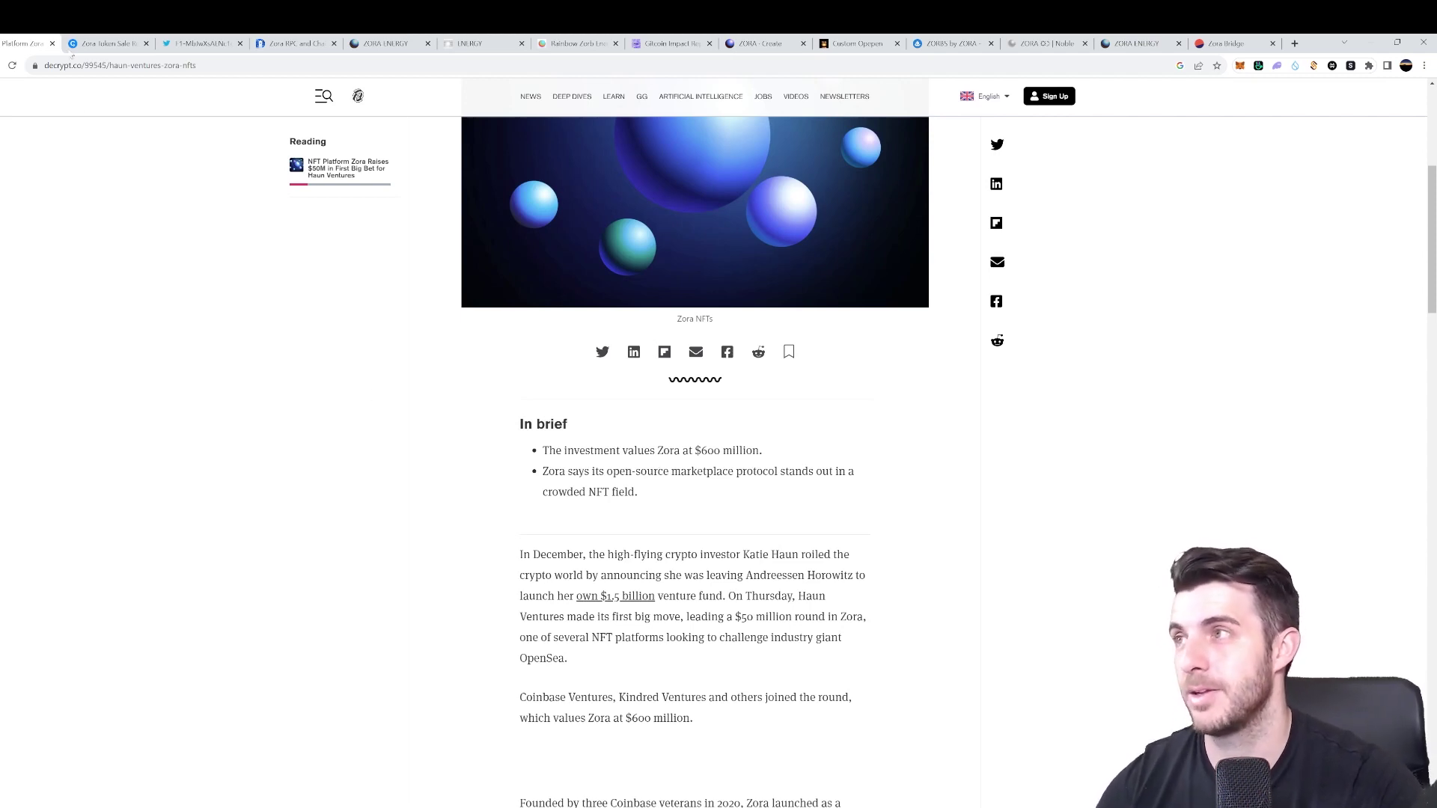
left_click(51, 43)
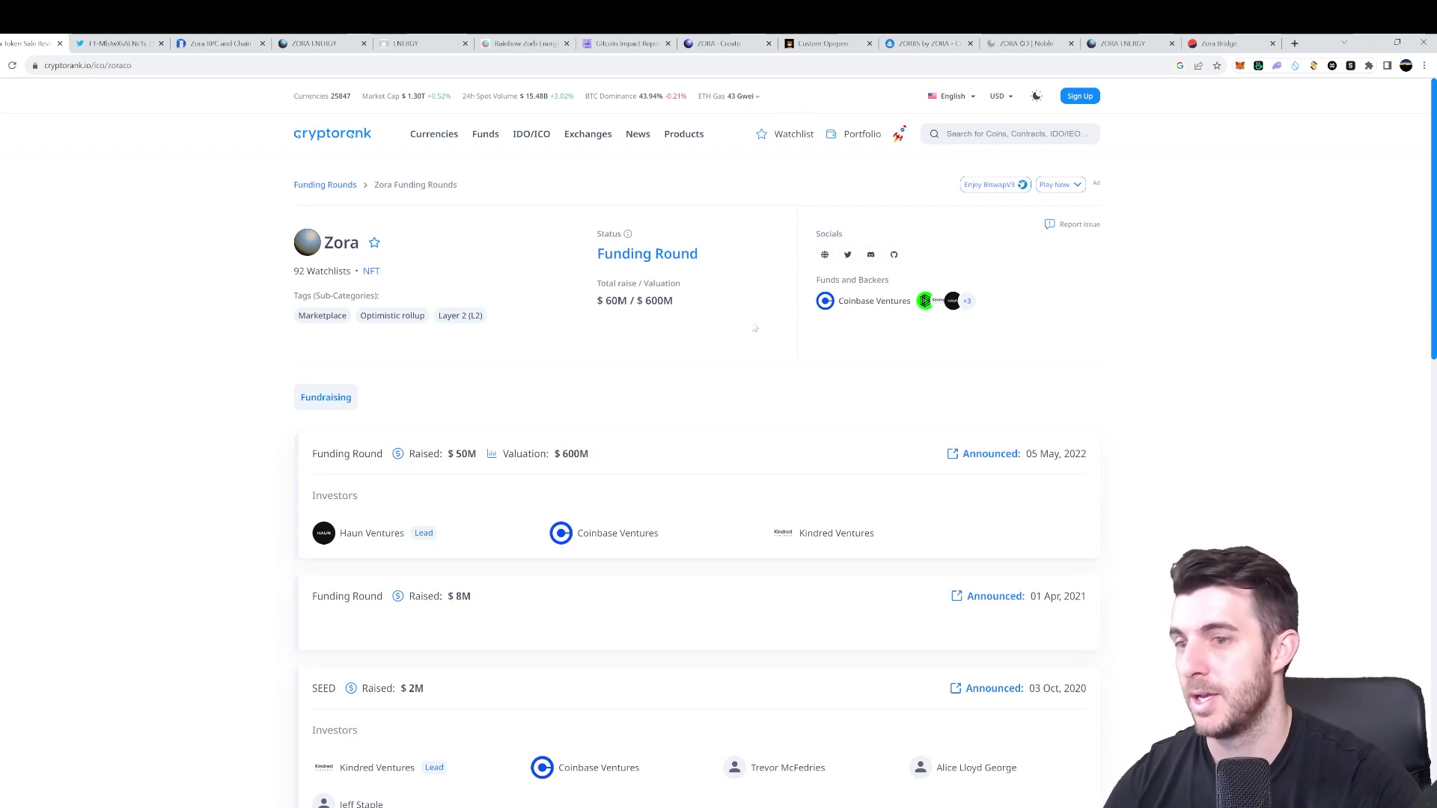
Glance over CryptoRank's Zora funding rounds ($60M at $600M valuation), then close that page.
scroll(524, 329, "down", 2)
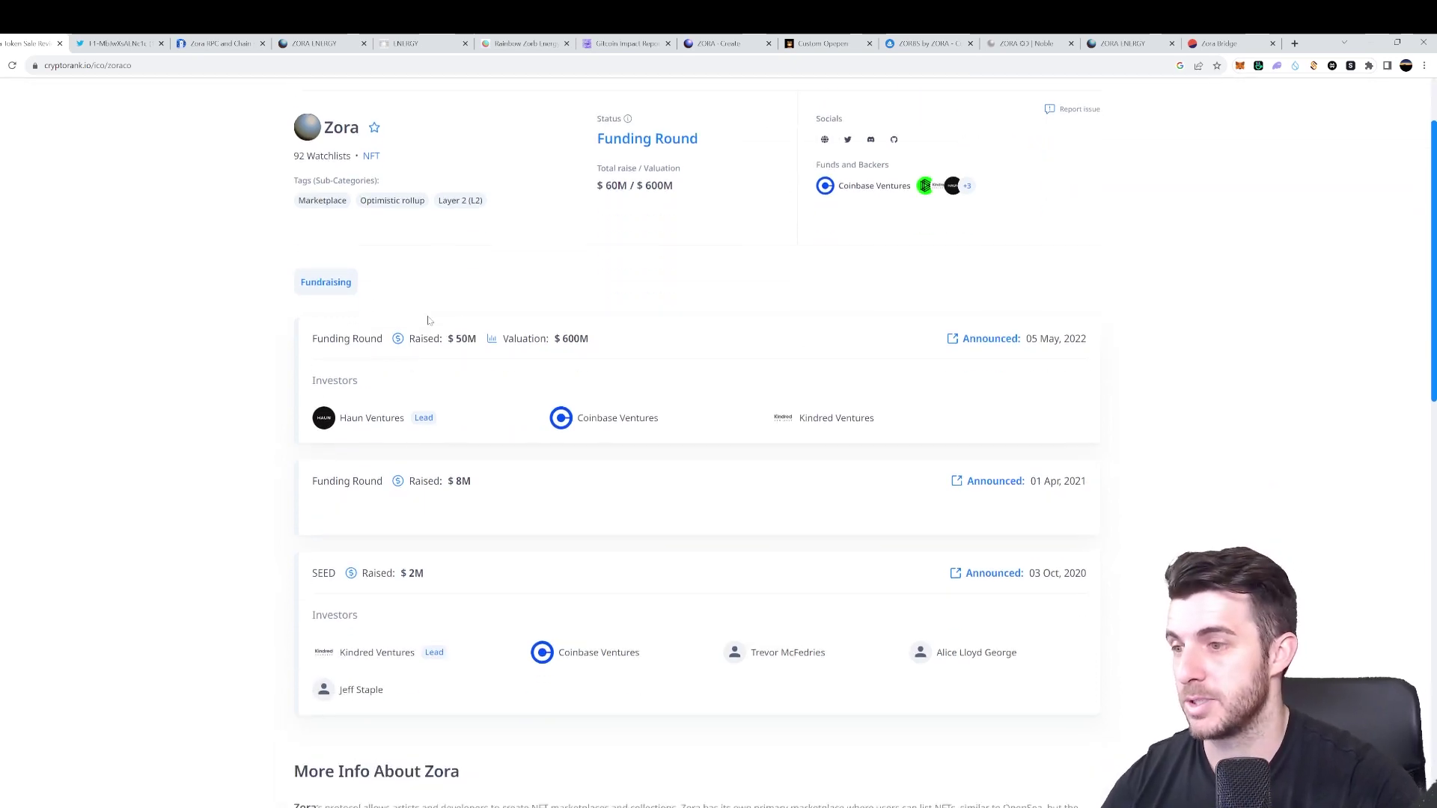
scroll(238, 300, "up", 2)
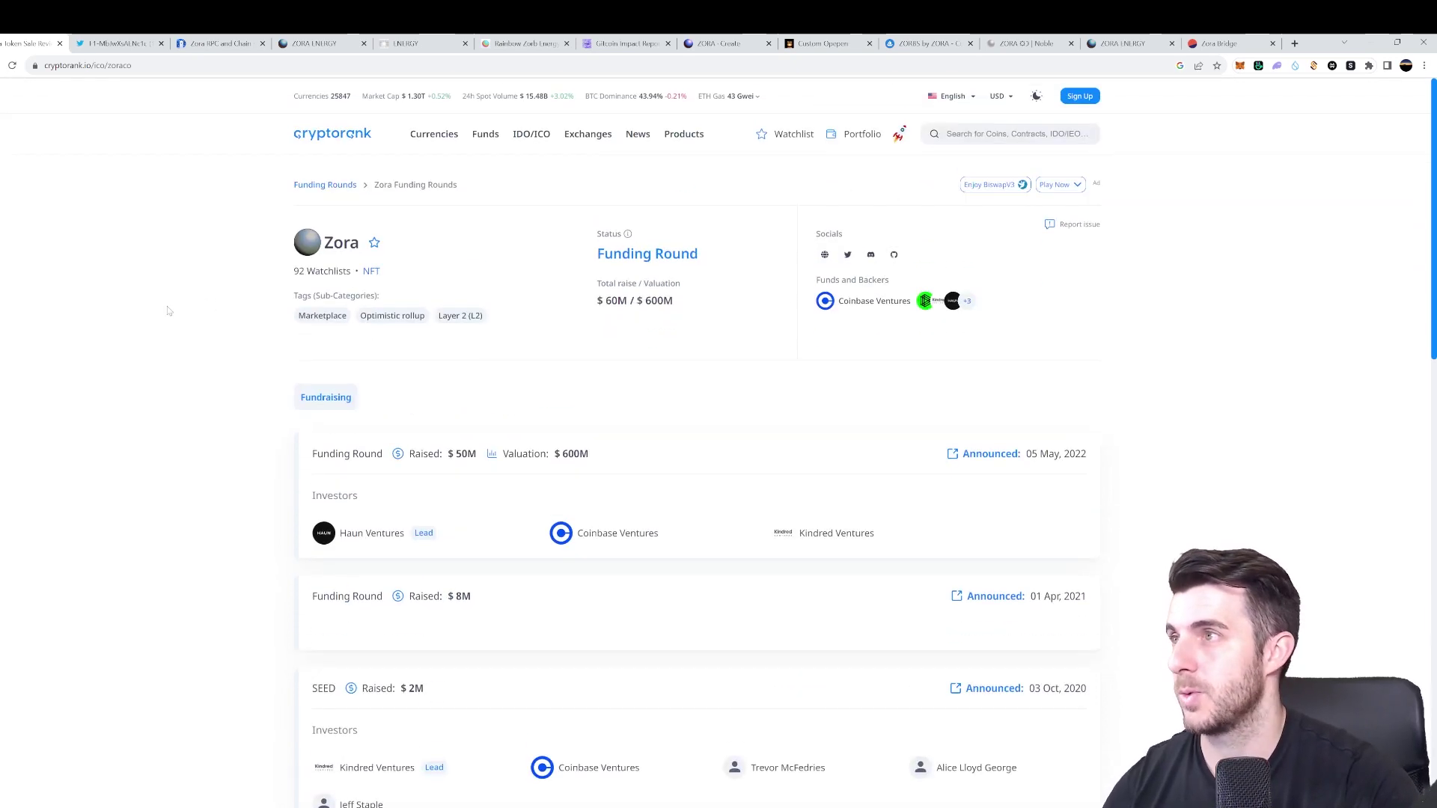
key("ctrl+w")
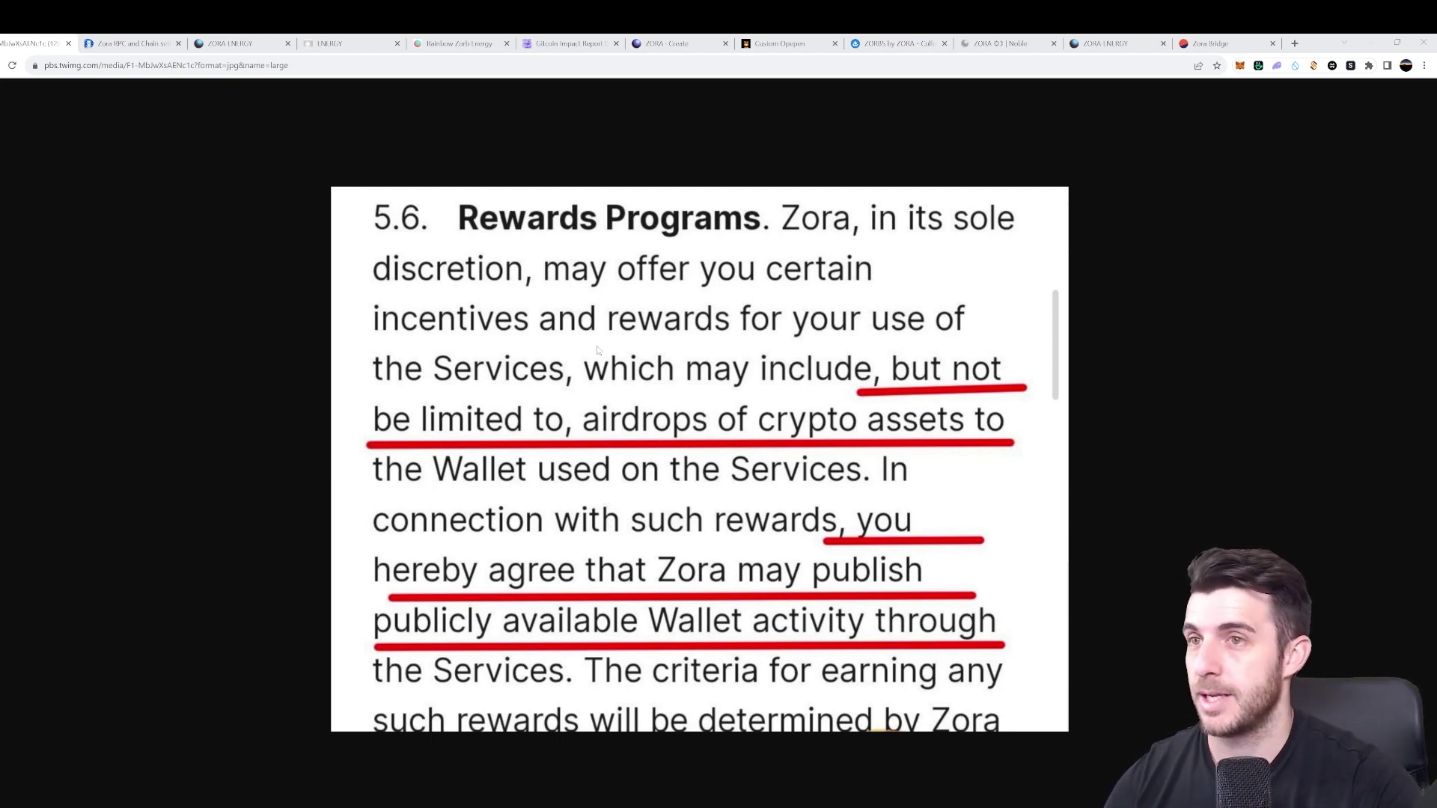
Close the pbs.twimg.com image of Zora's section 5.6 Rewards Programs terms.
left_click(68, 44)
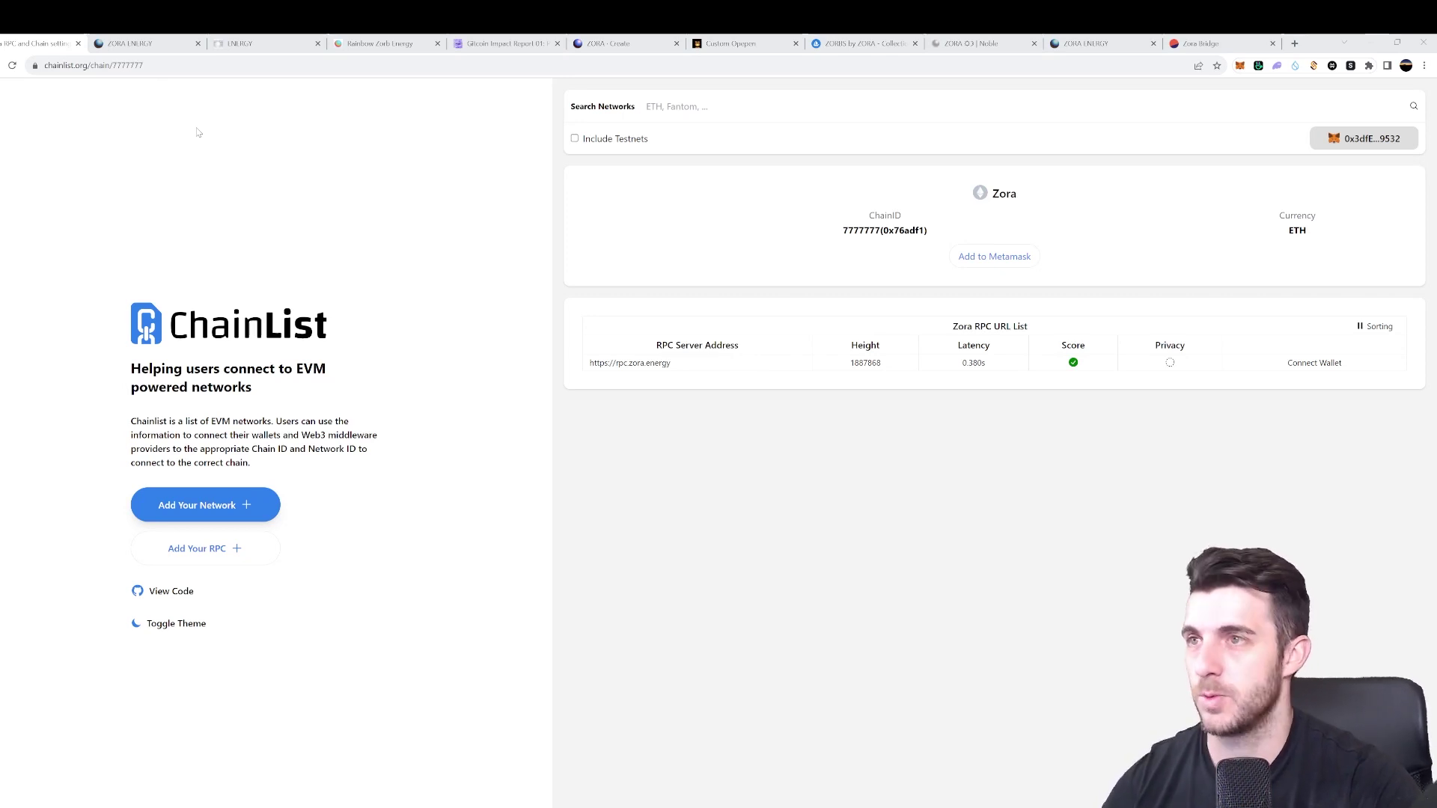
Add the Zora network (chain ID 7777777) to MetaMask, switch to it, and close ChainList.
left_click(996, 258)
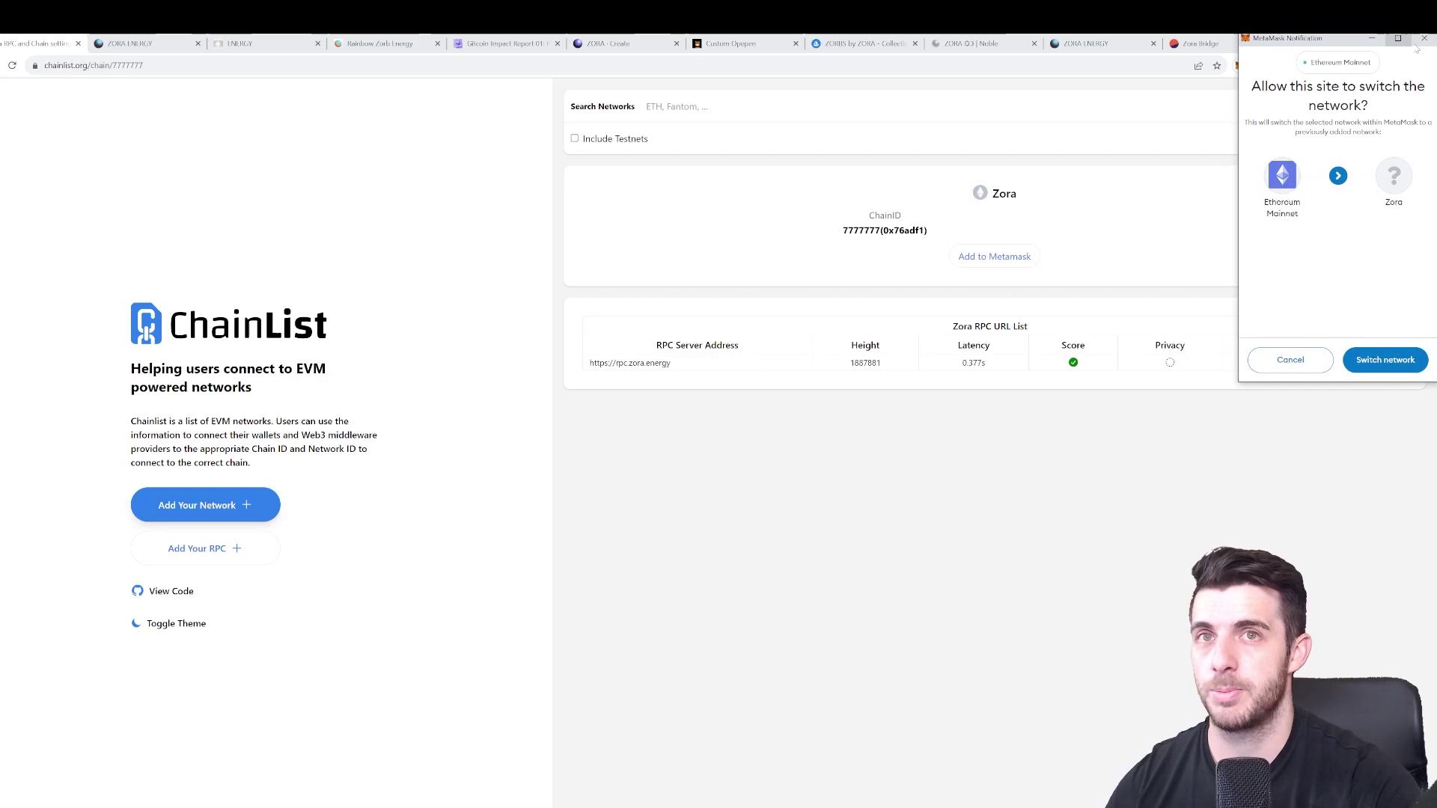
left_click(1385, 360)
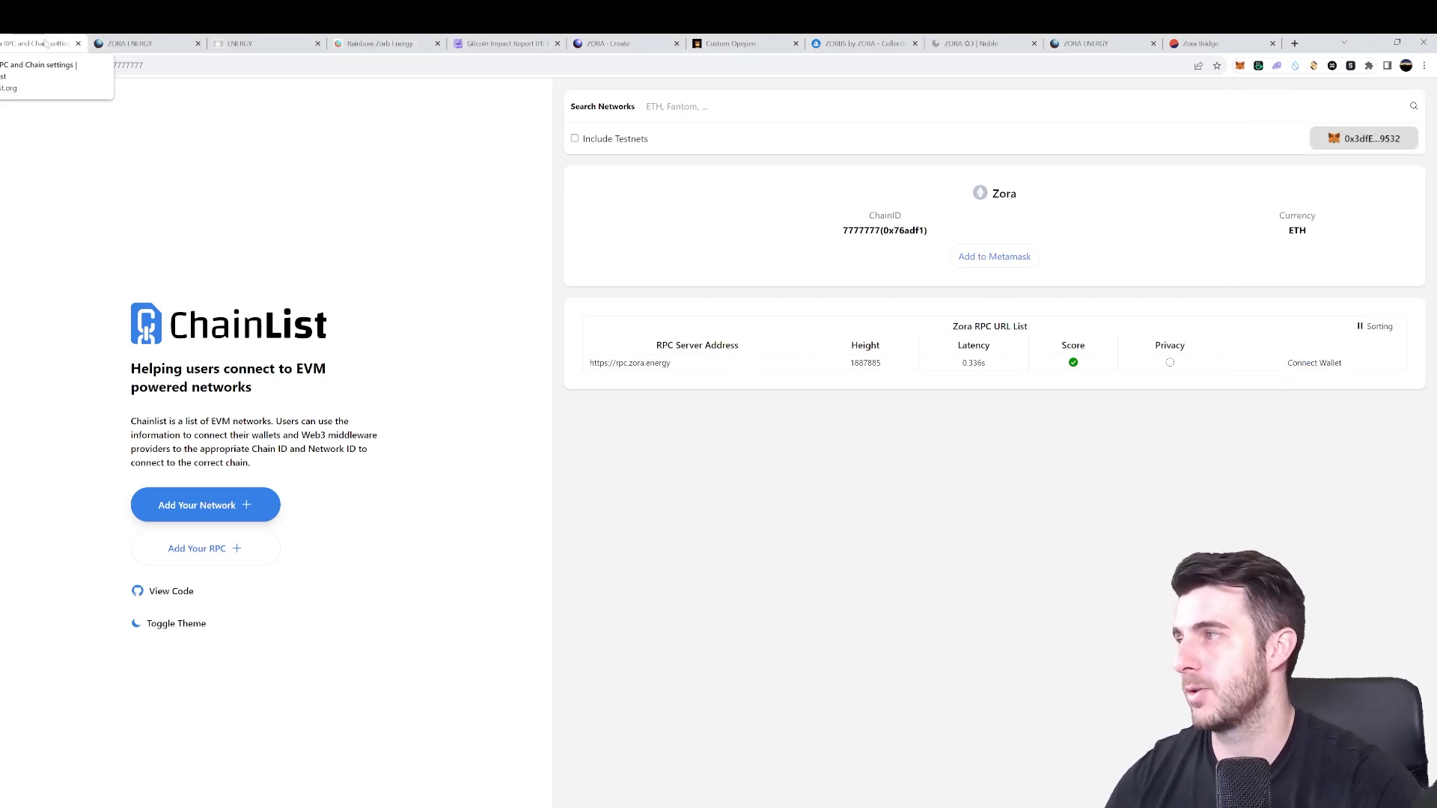
middle_click(56, 51)
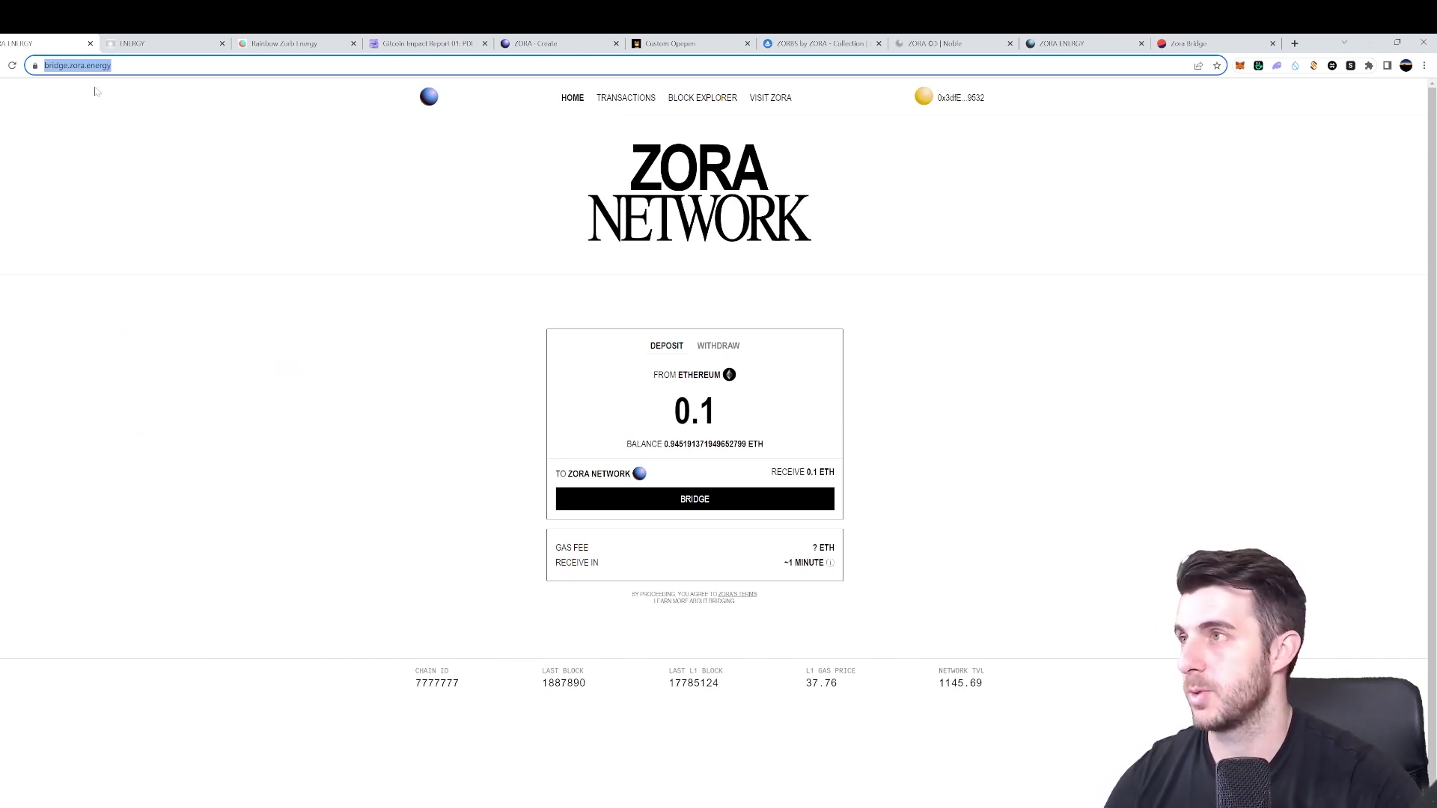
Bridge 0.1 ETH from Ethereum to Zora Network, confirming the deposit in MetaMask.
left_click(301, 182)
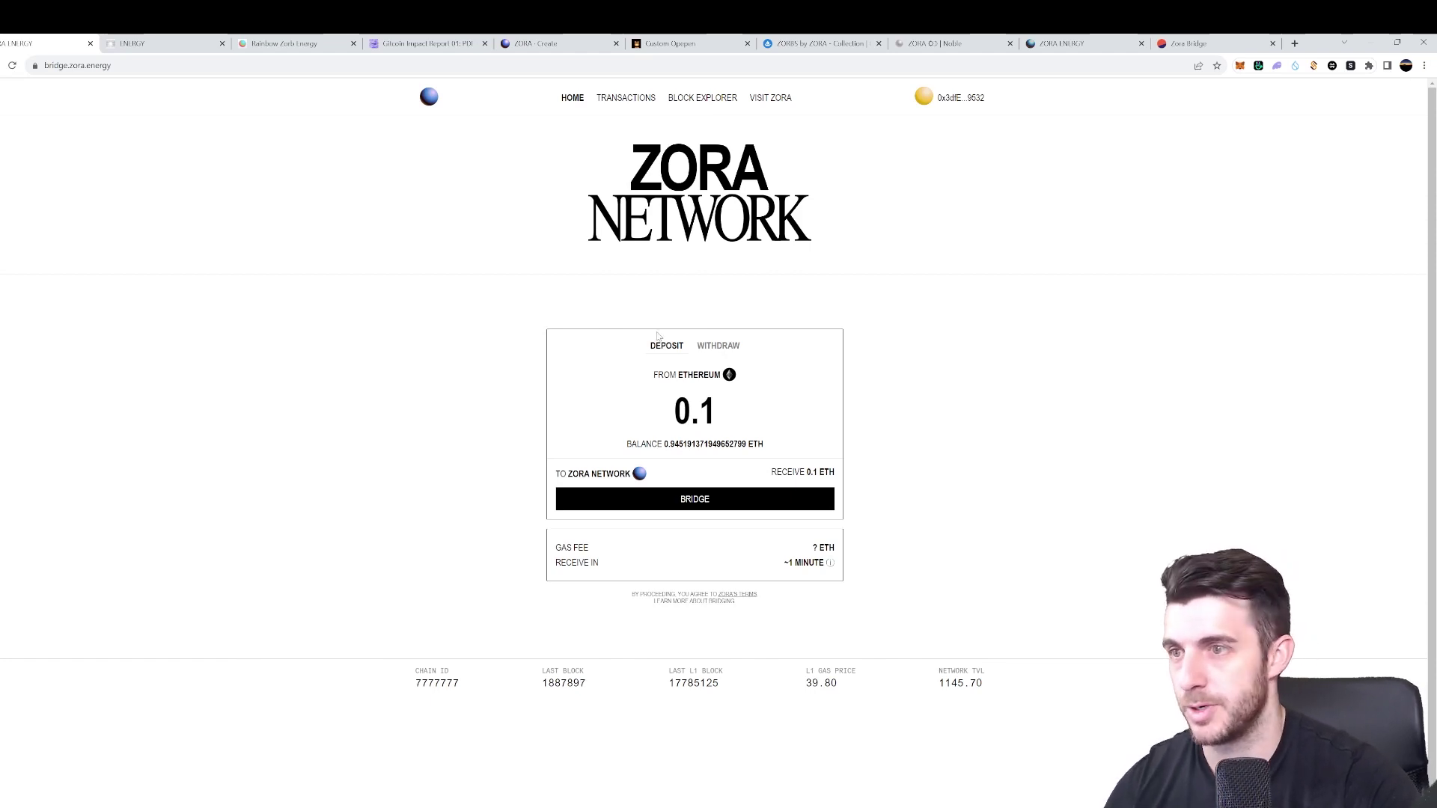
left_click(711, 501)
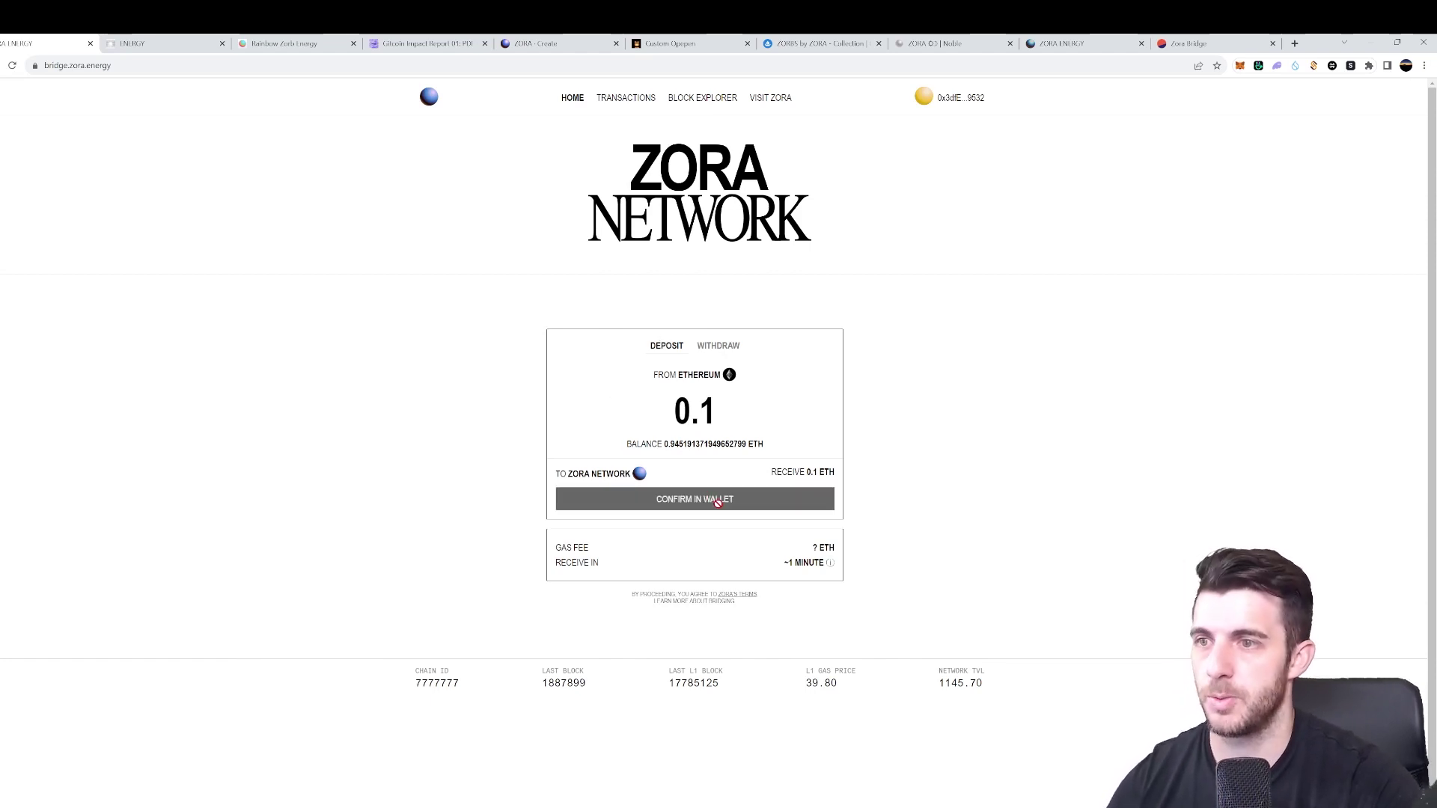
scroll(1373, 307, "down", 3)
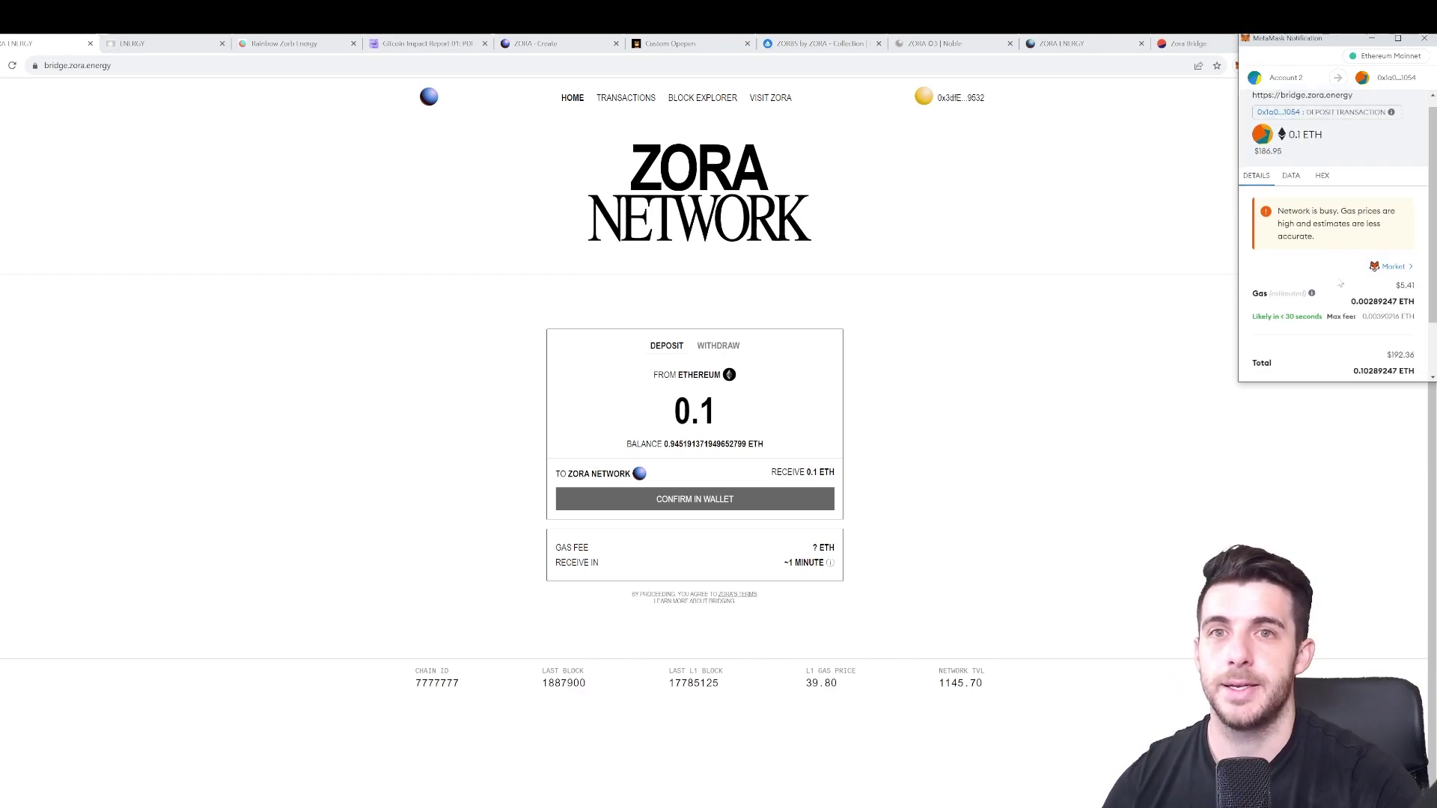
left_click(1379, 375)
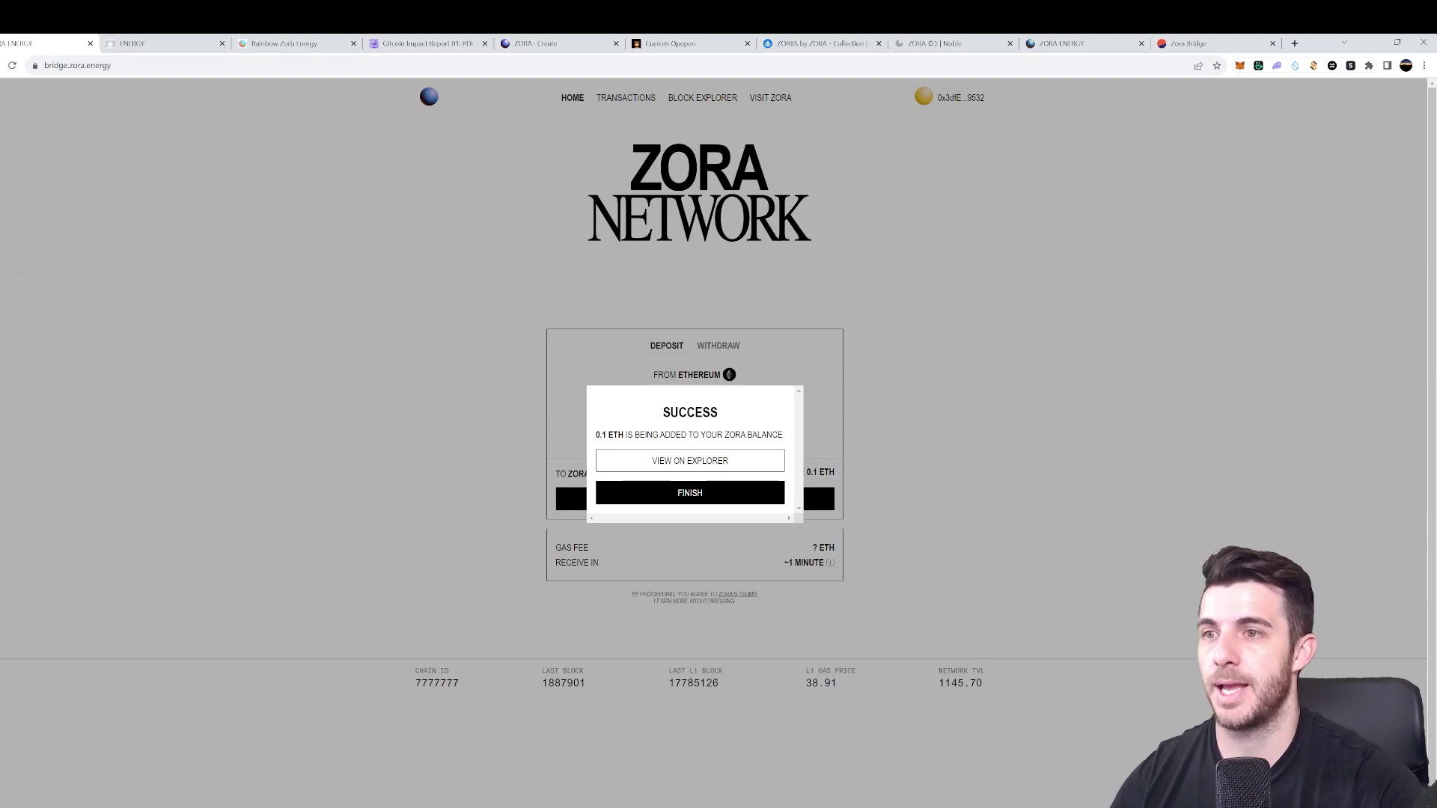
left_click(709, 494)
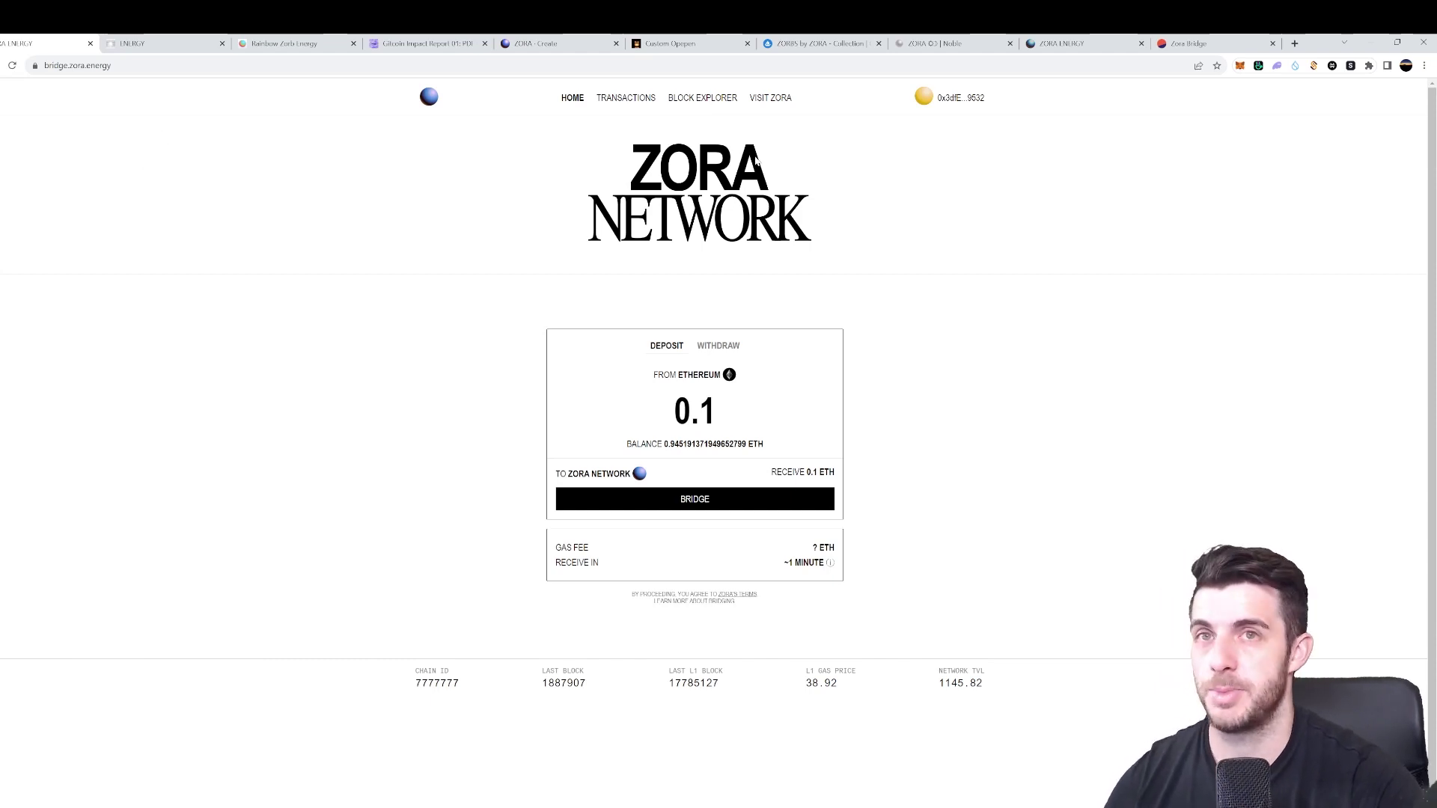
left_click(153, 43)
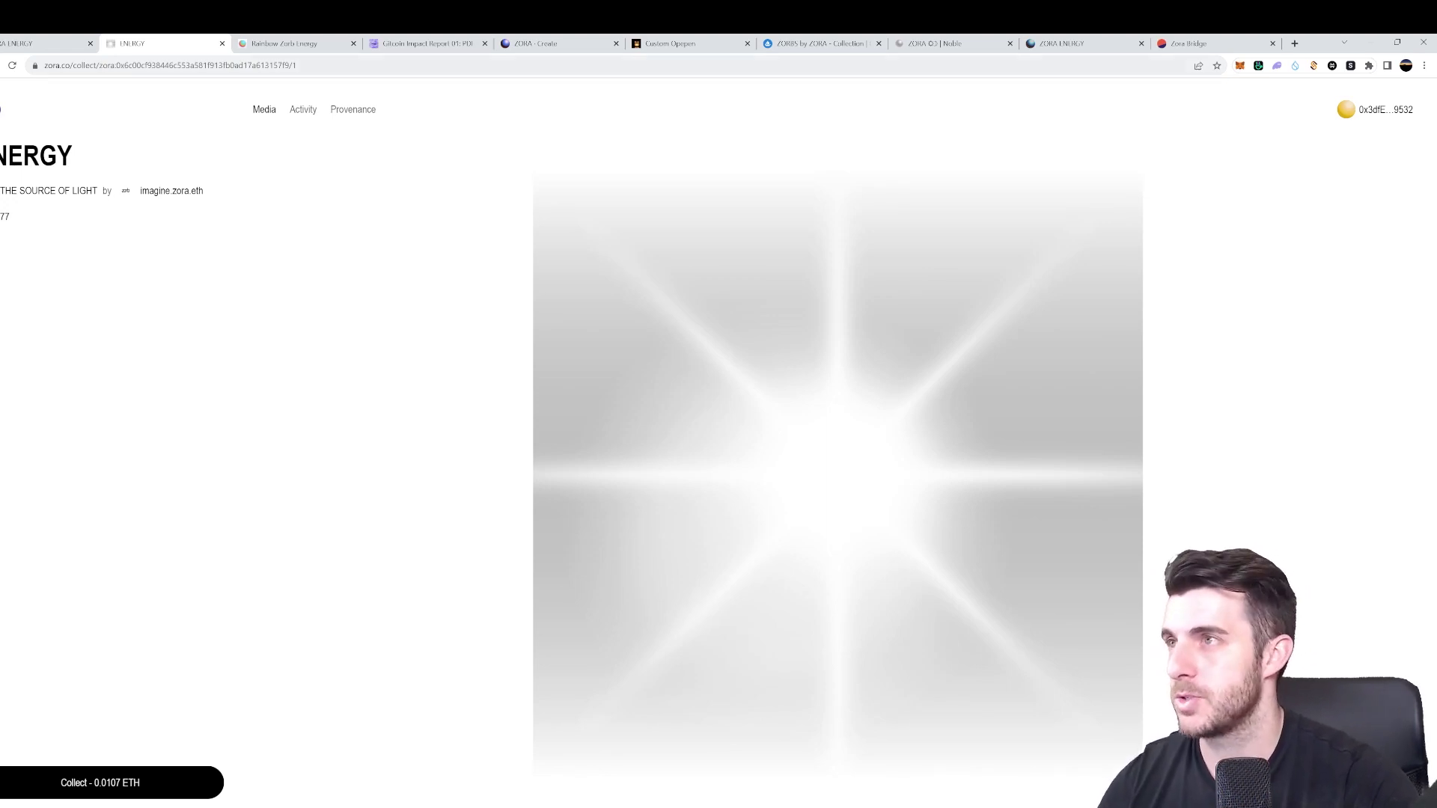
Collect one 'The Source of Light' ENERGY edition for 0.0107 ETH, switching MetaMask to Zora.
mouse_move(341, 47)
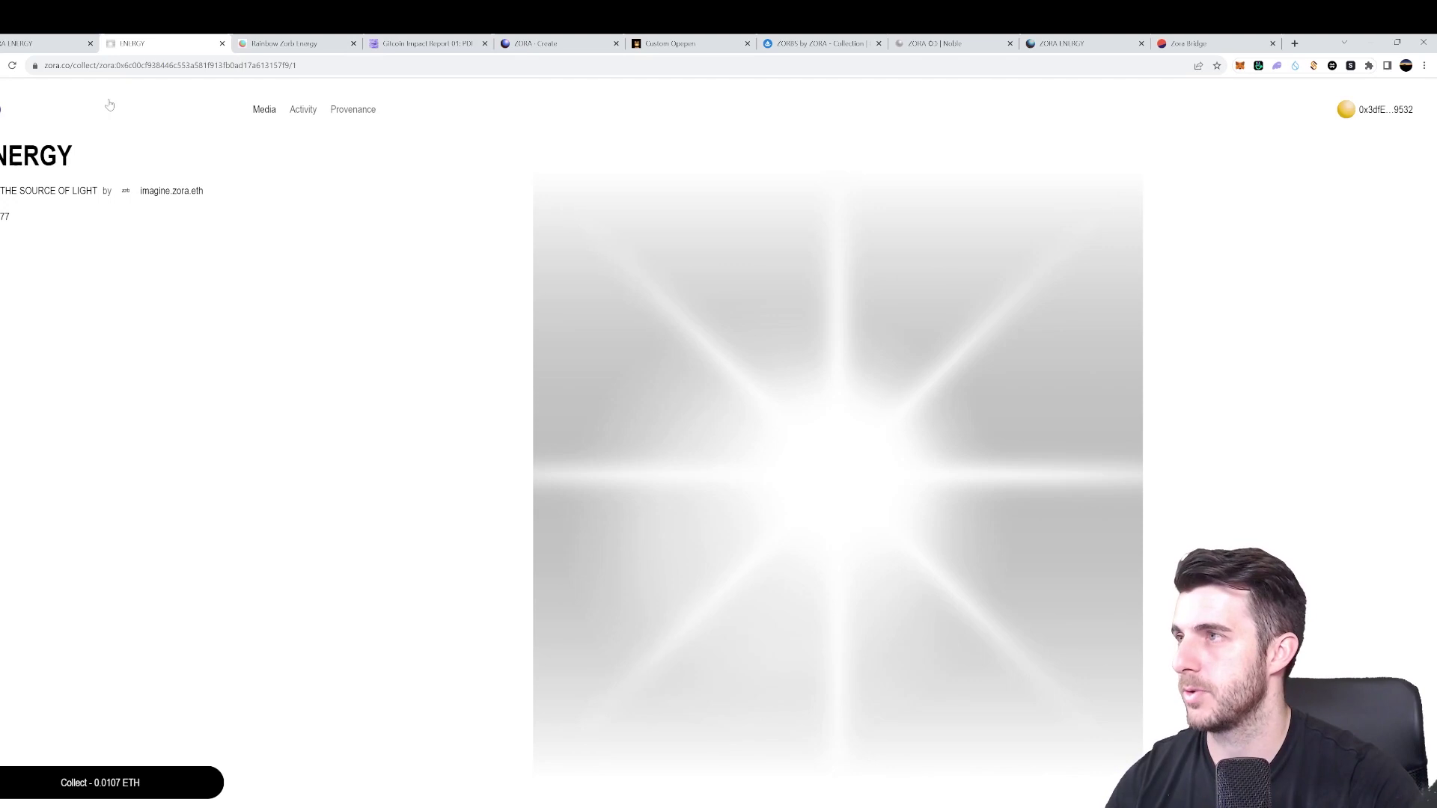
left_click(131, 784)
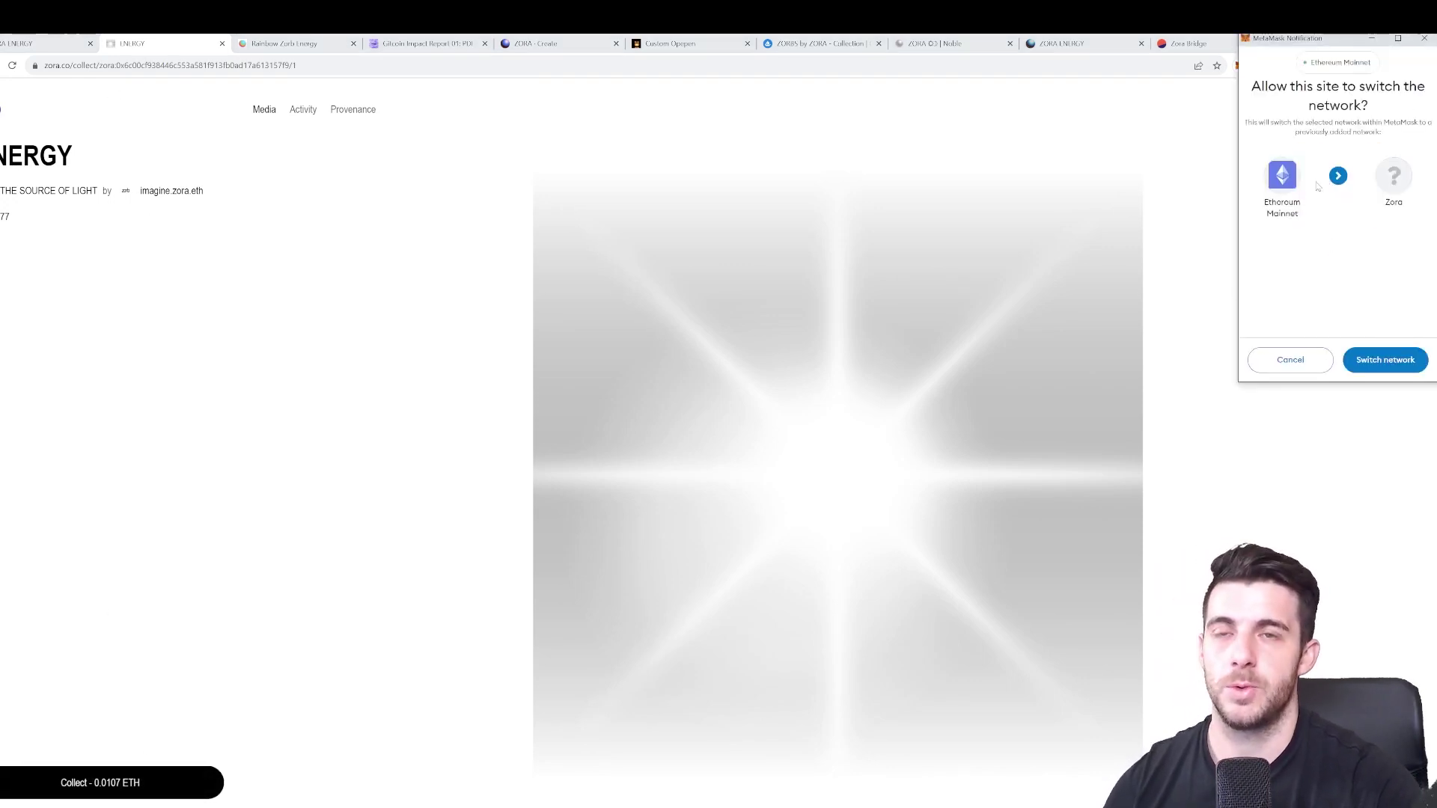
left_click(1386, 360)
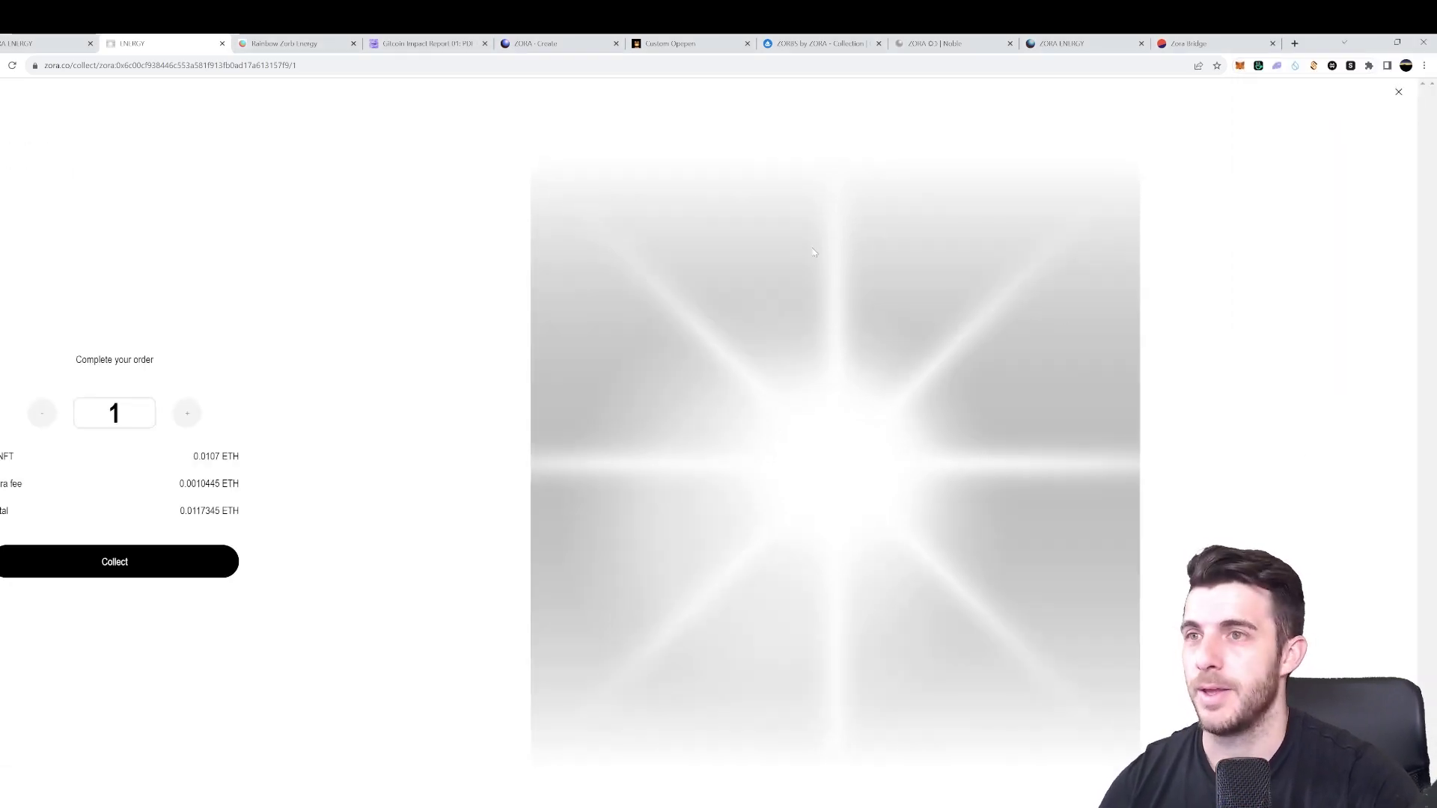
left_click(112, 563)
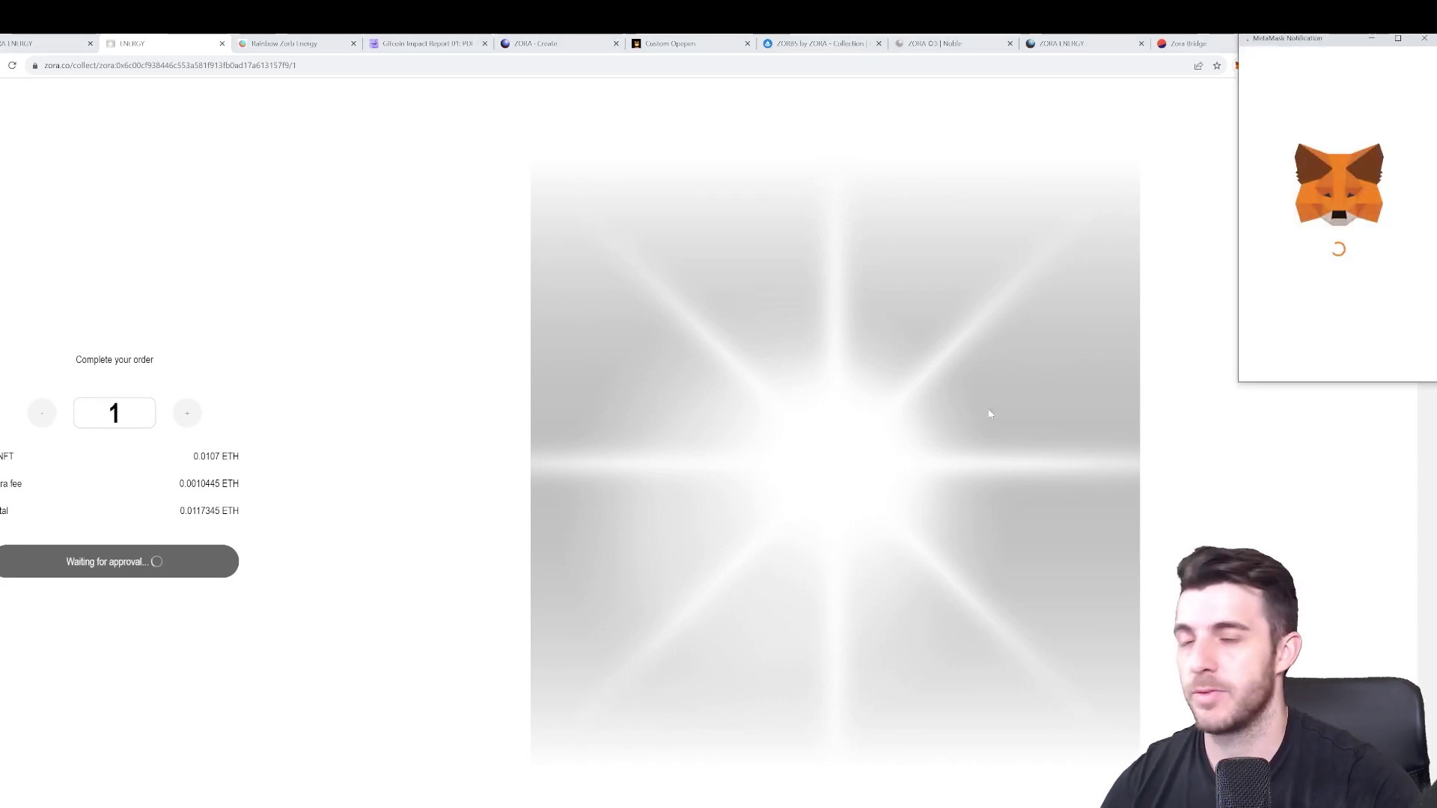
scroll(1322, 327, "down", 1)
left_click(1380, 361)
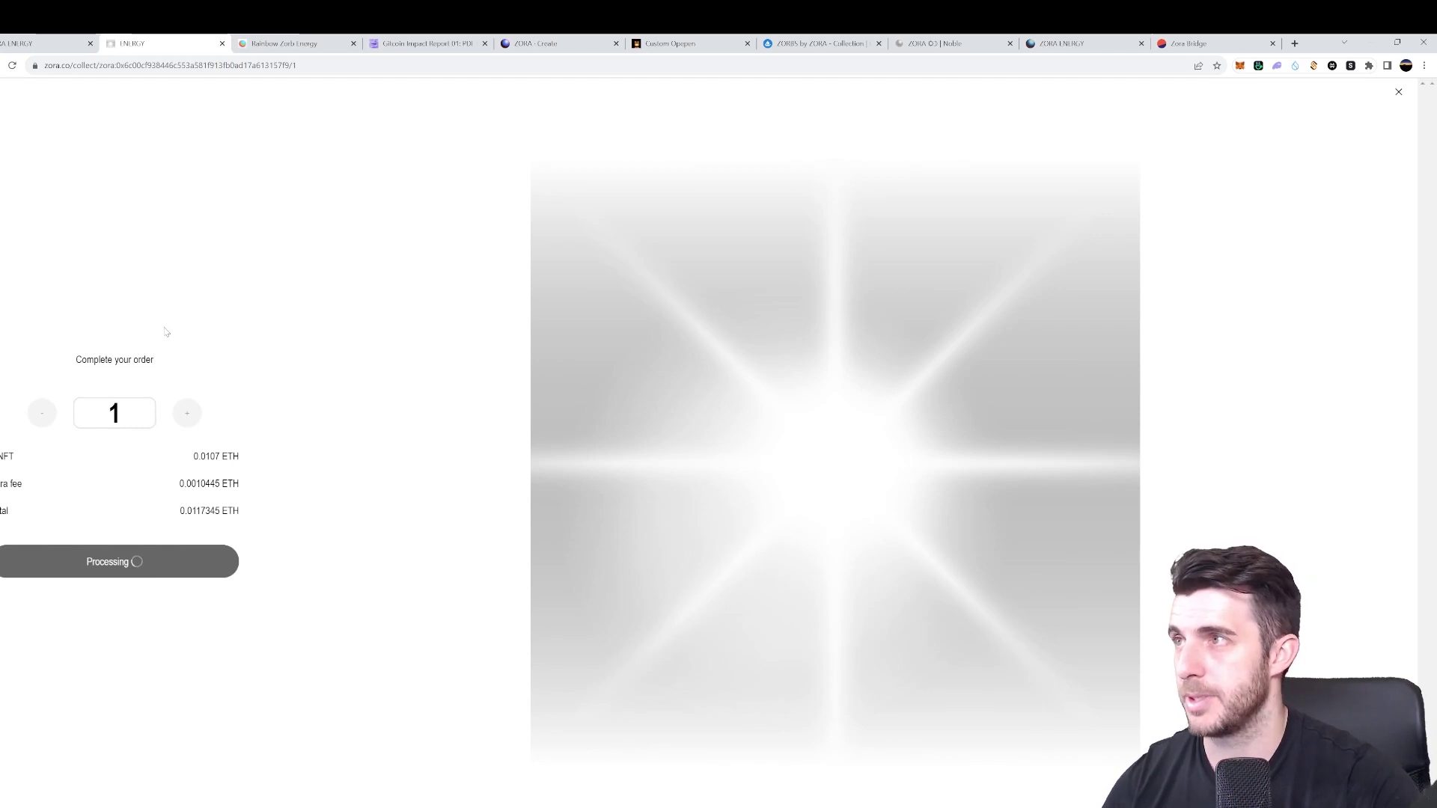
left_click(296, 44)
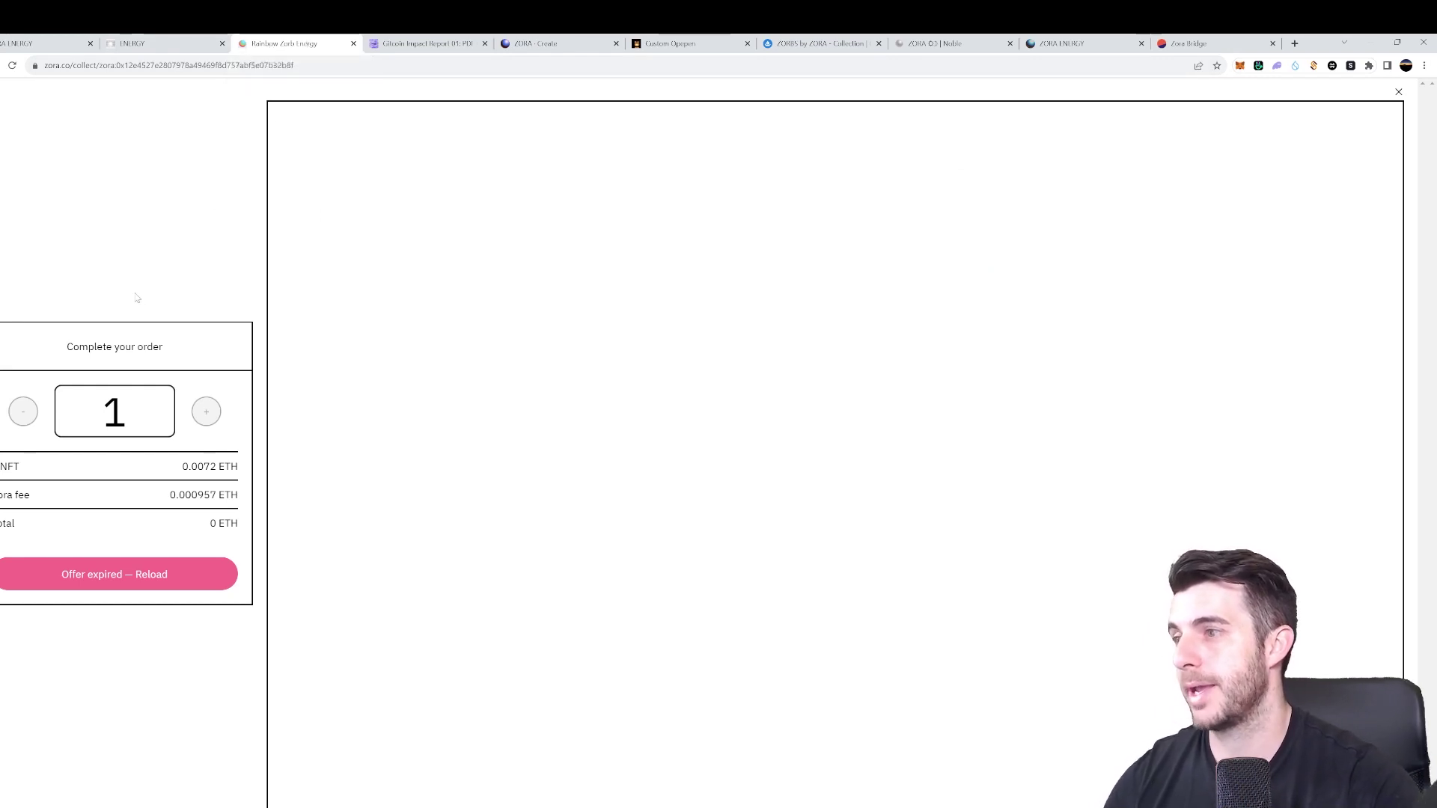
Reload the expired offer and buy one Rainbow Zorb Energy for 0.0082595 ETH.
left_click(107, 590)
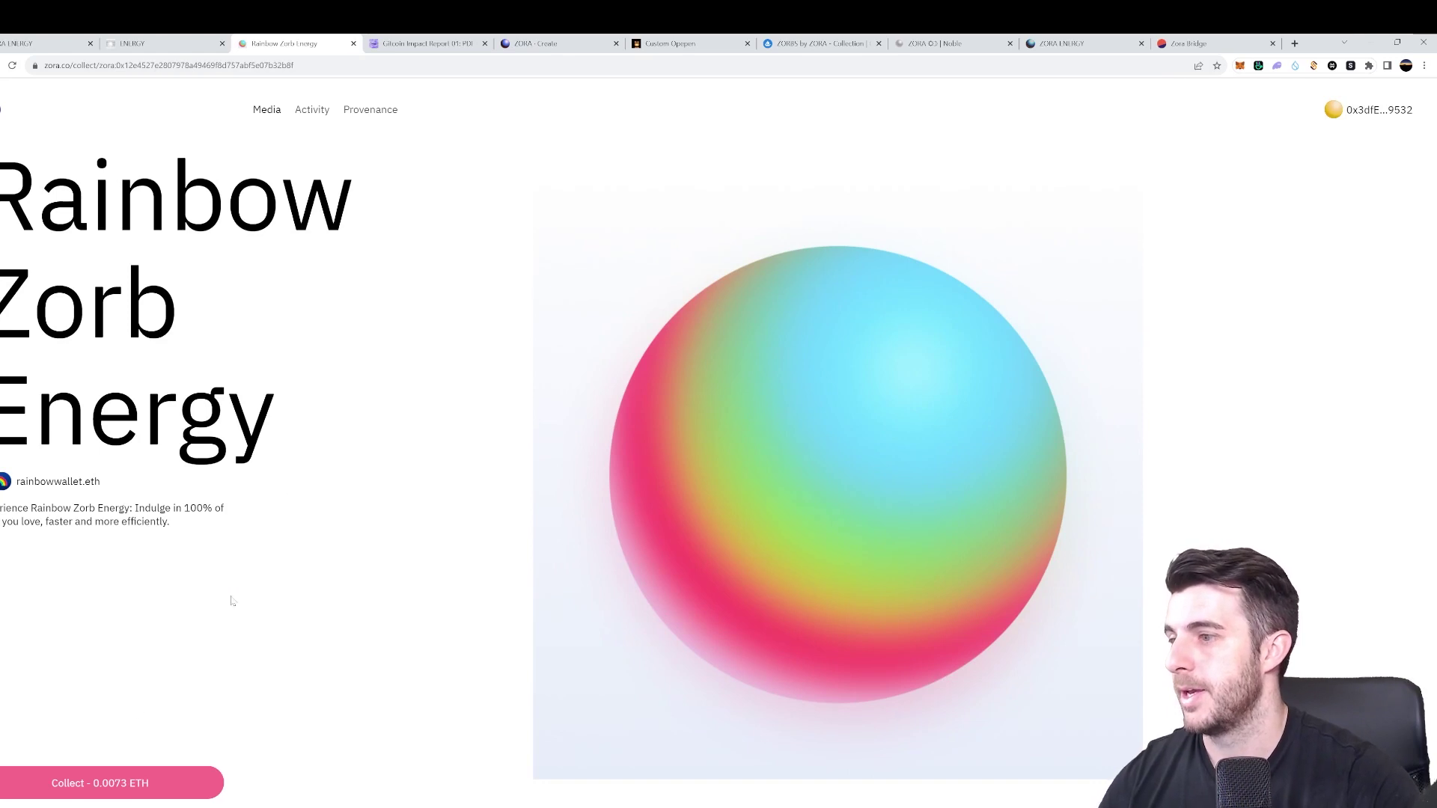
left_click(140, 783)
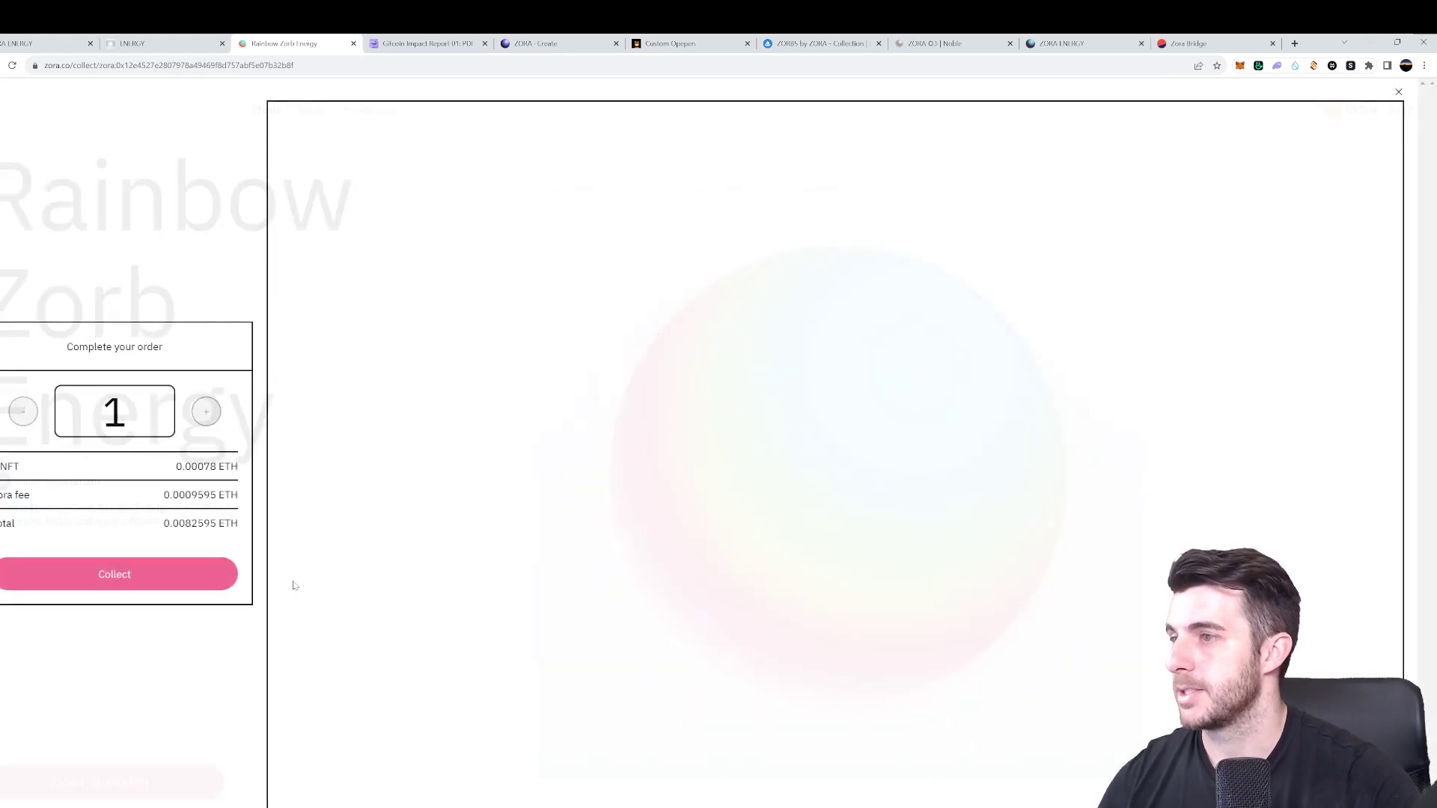
left_click(128, 577)
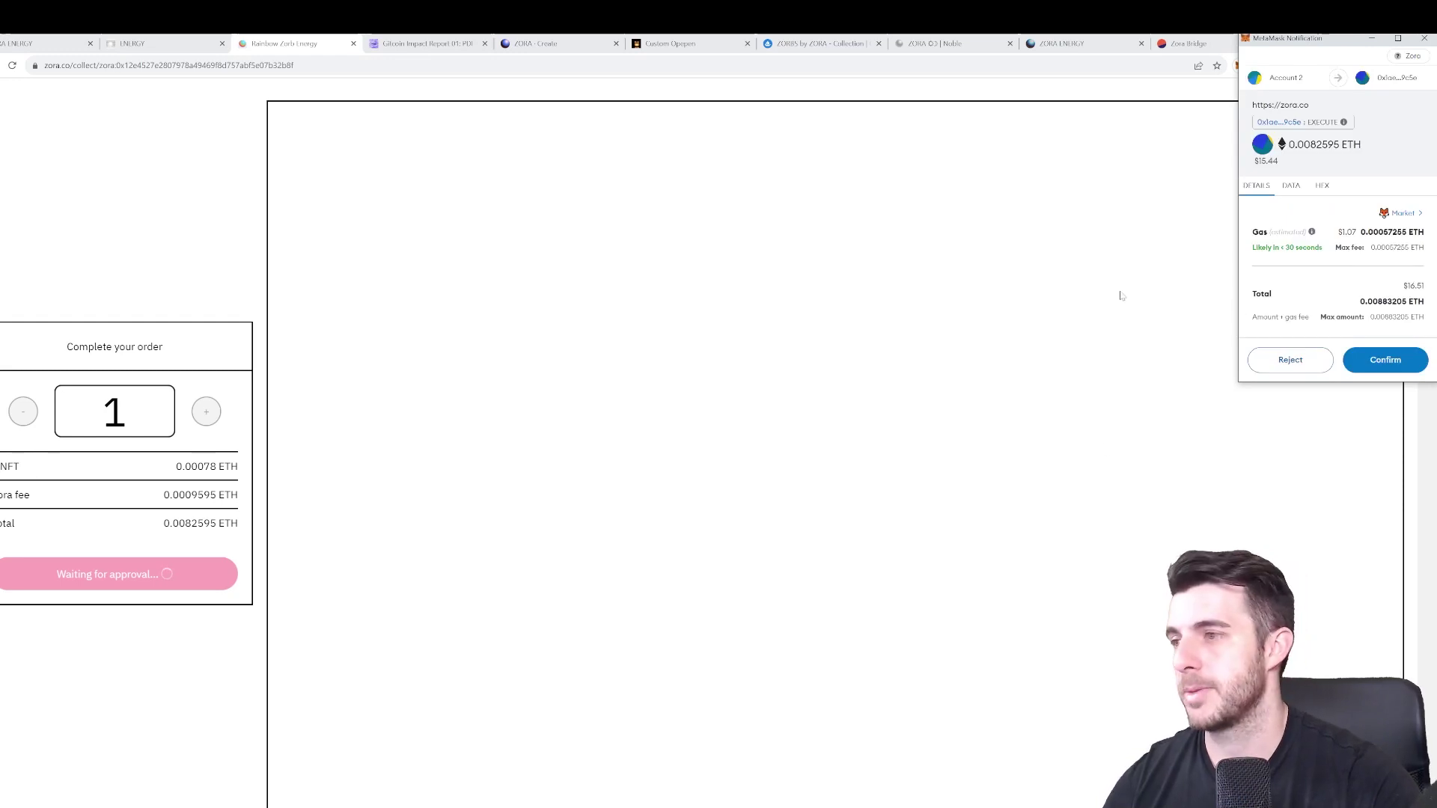
left_click(1406, 359)
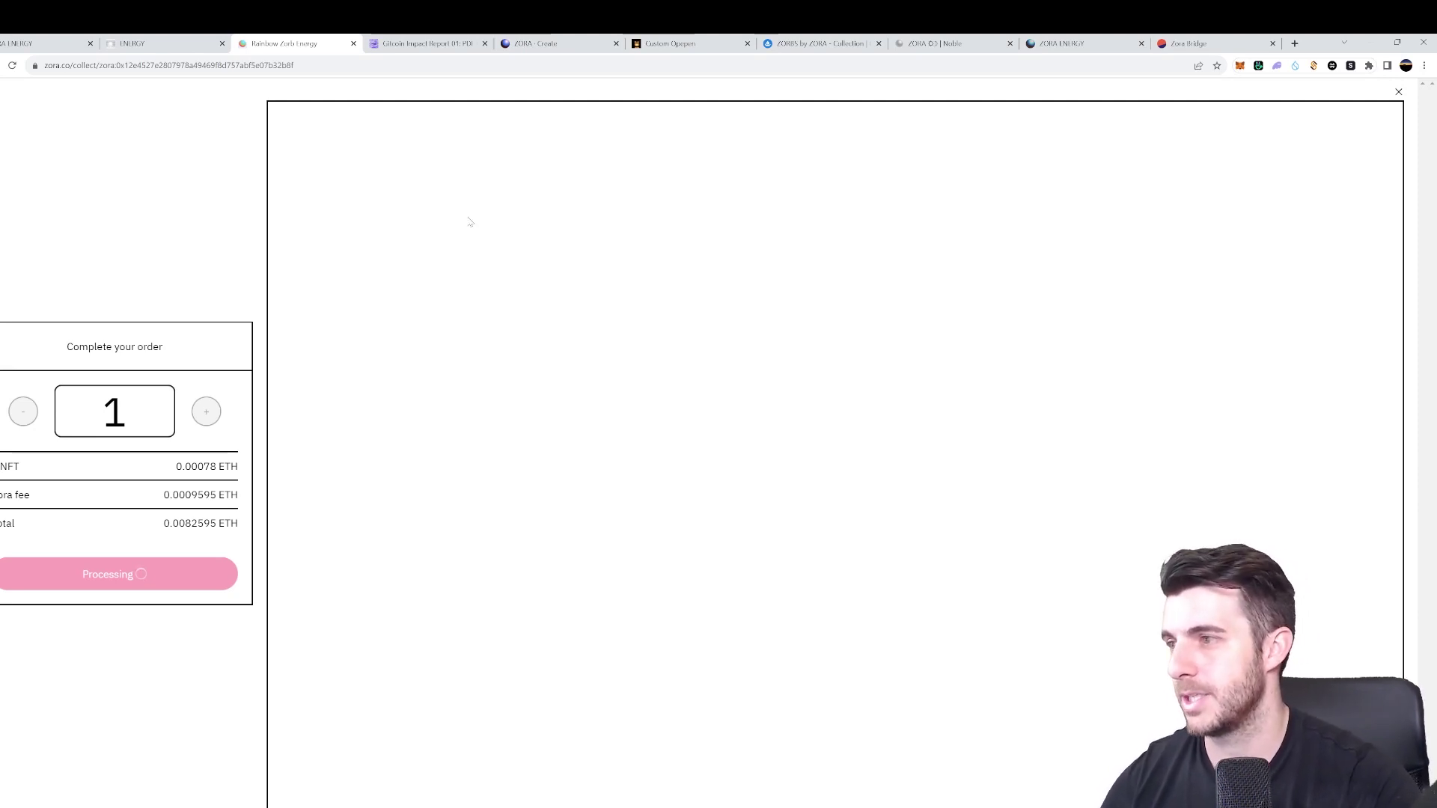
left_click(398, 47)
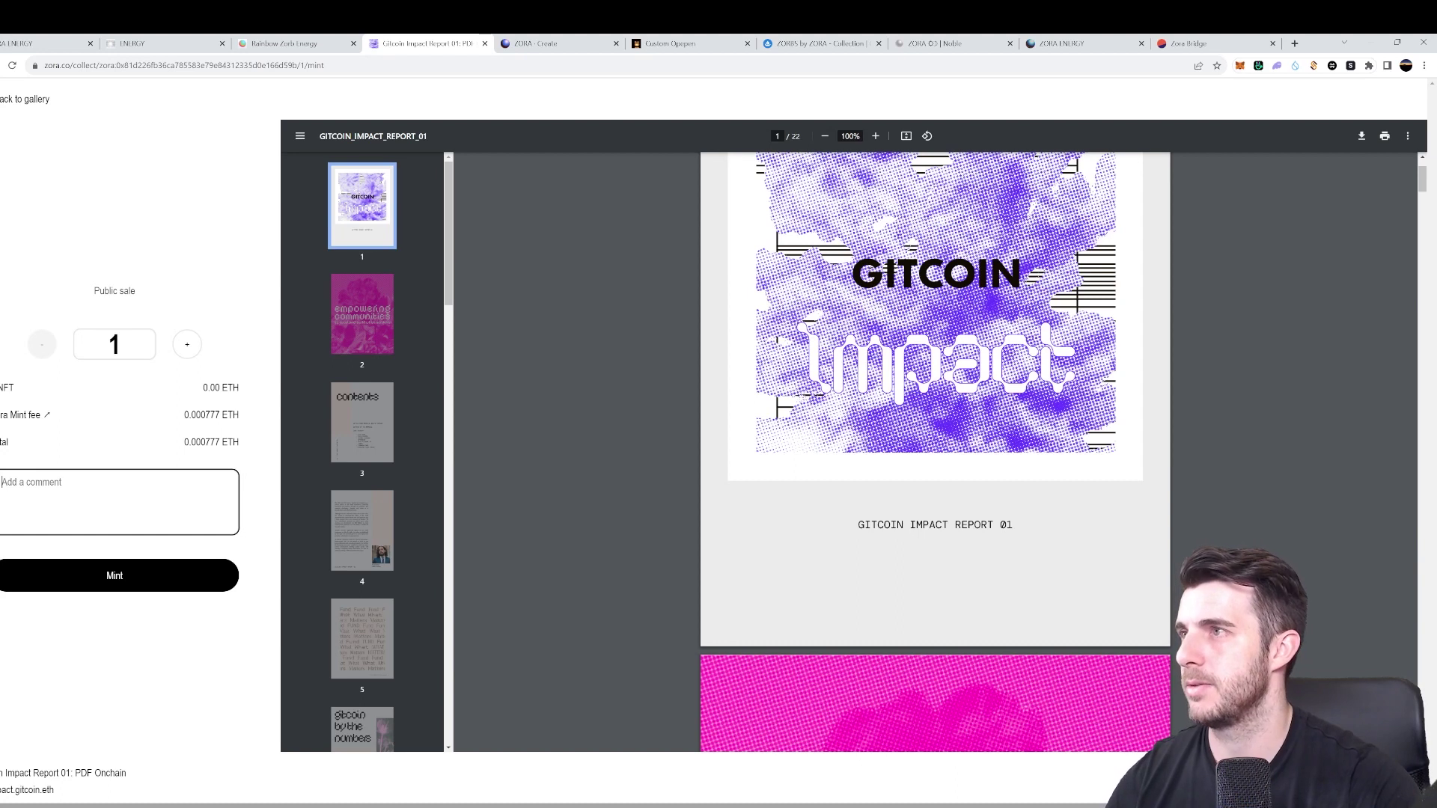
Mint one Gitcoin Impact Report 01: PDF Onchain edition and confirm it in MetaMask.
left_click(114, 576)
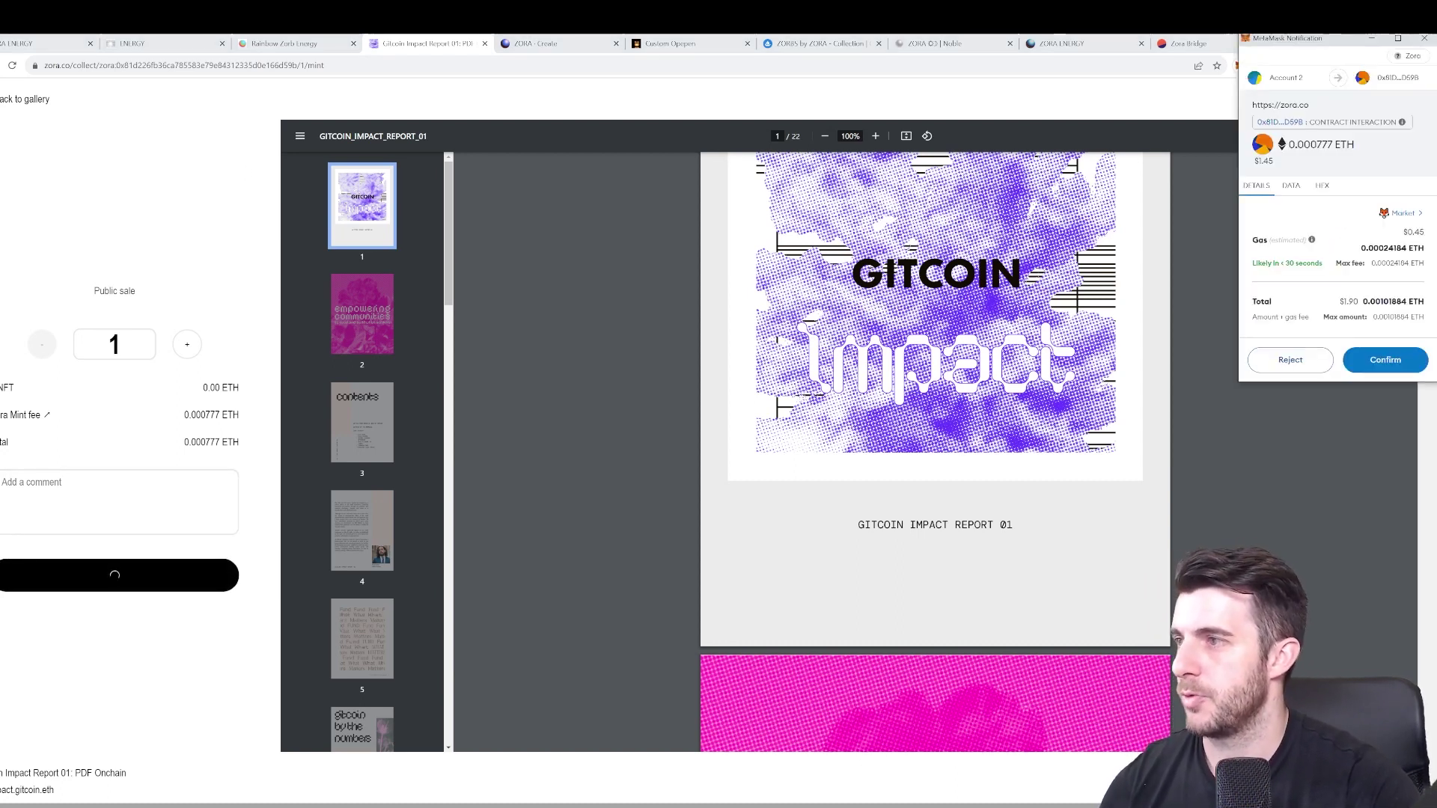
left_click(1383, 360)
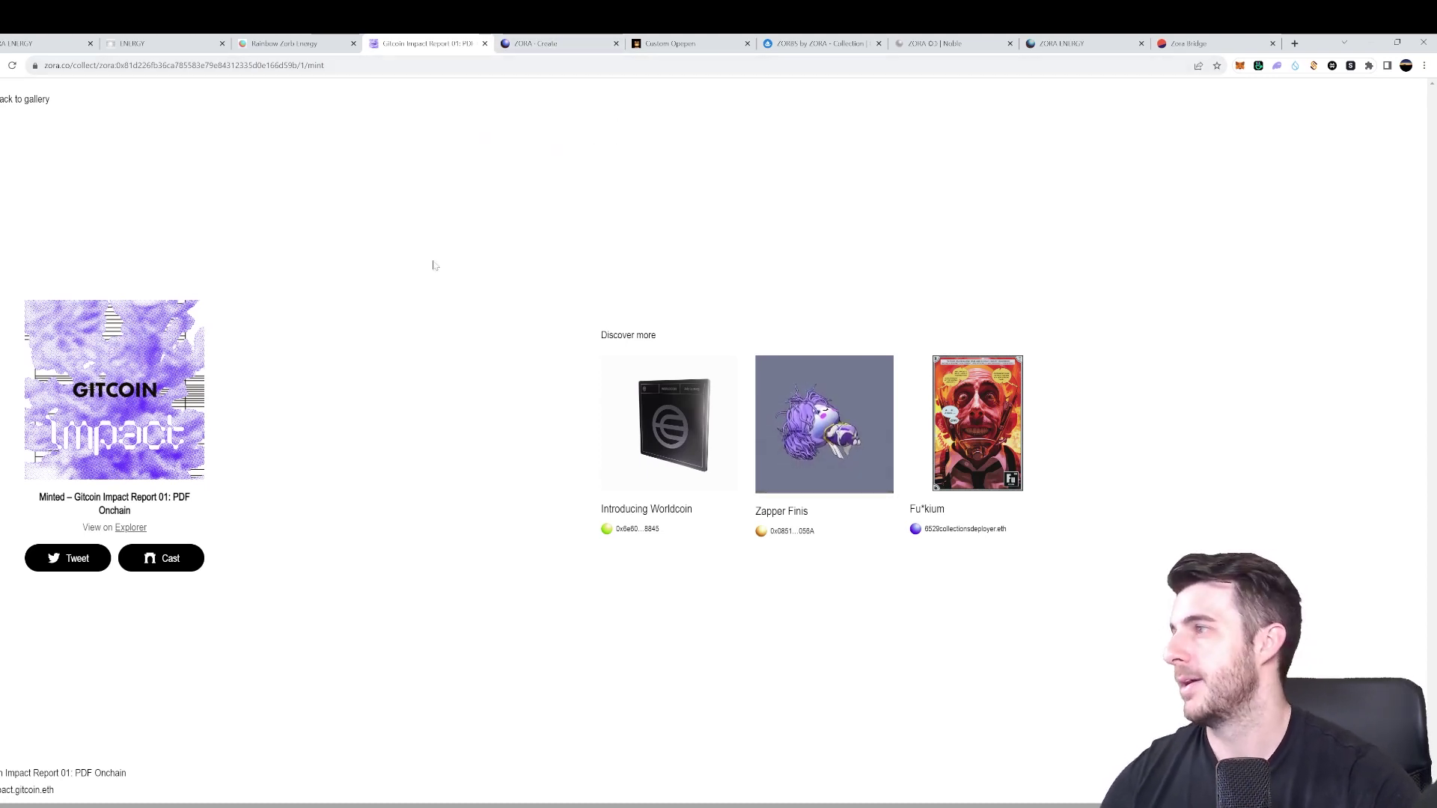
key("ctrl+Tab")
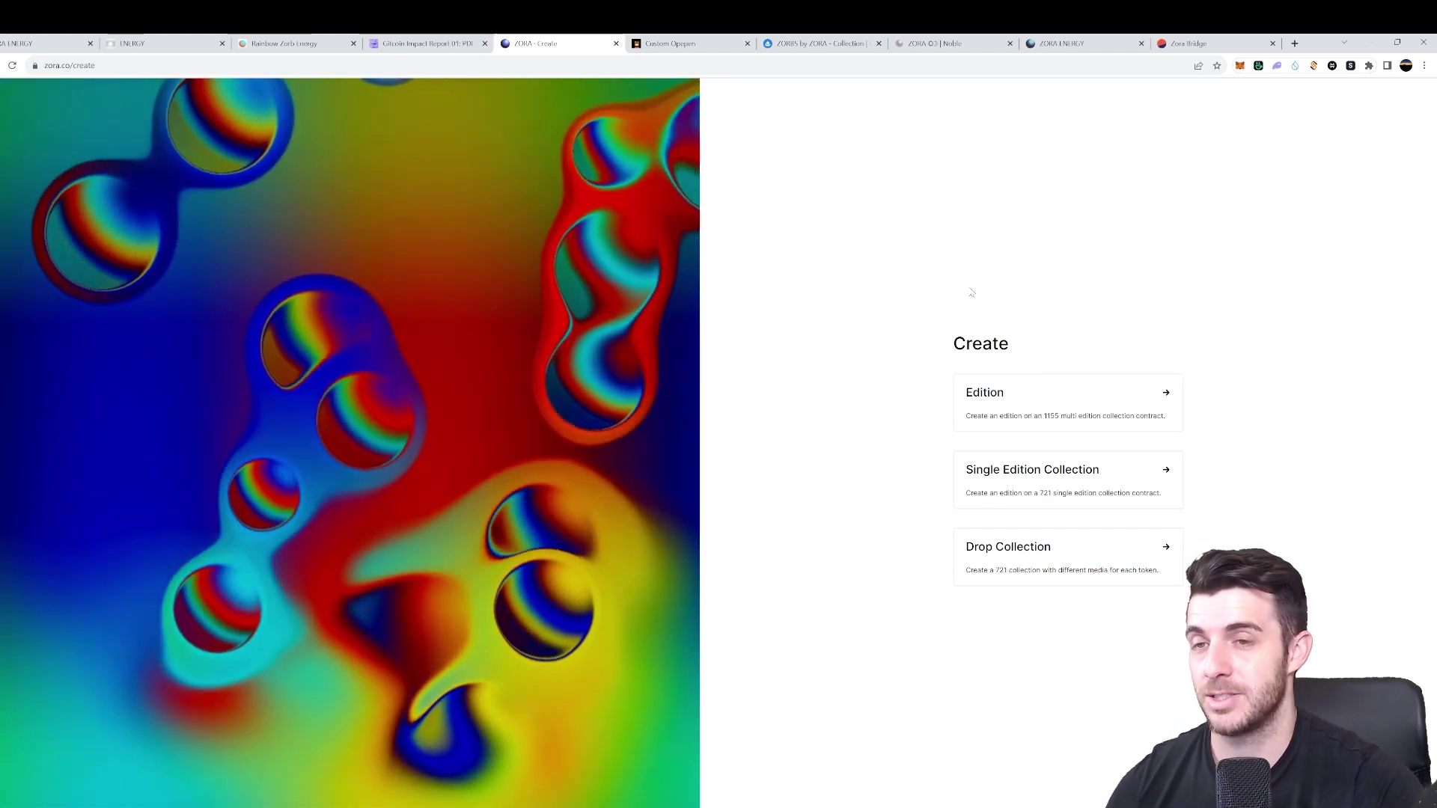
Start a new Edition from the opepen image, with token name and description PRO.
left_click(1120, 395)
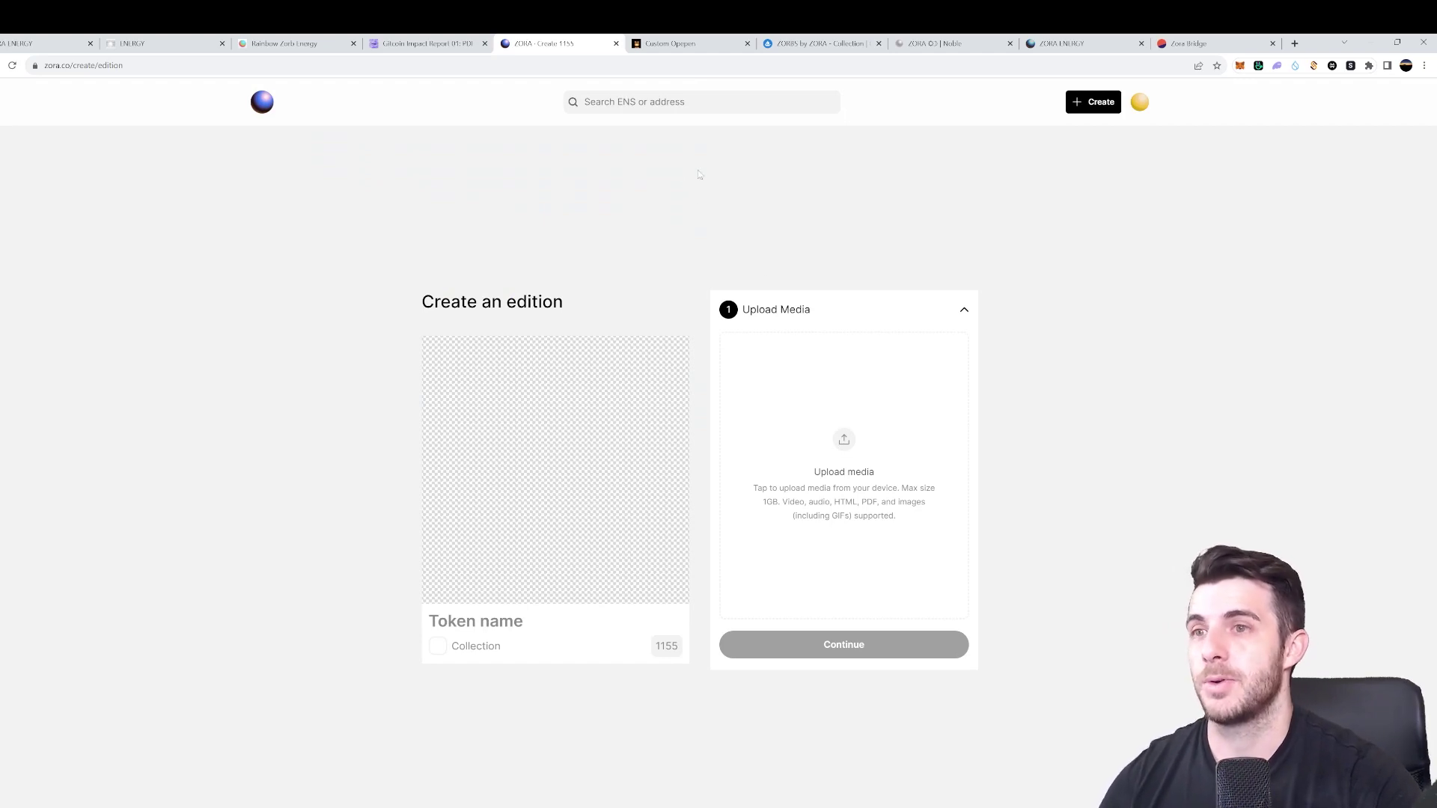
left_click(846, 434)
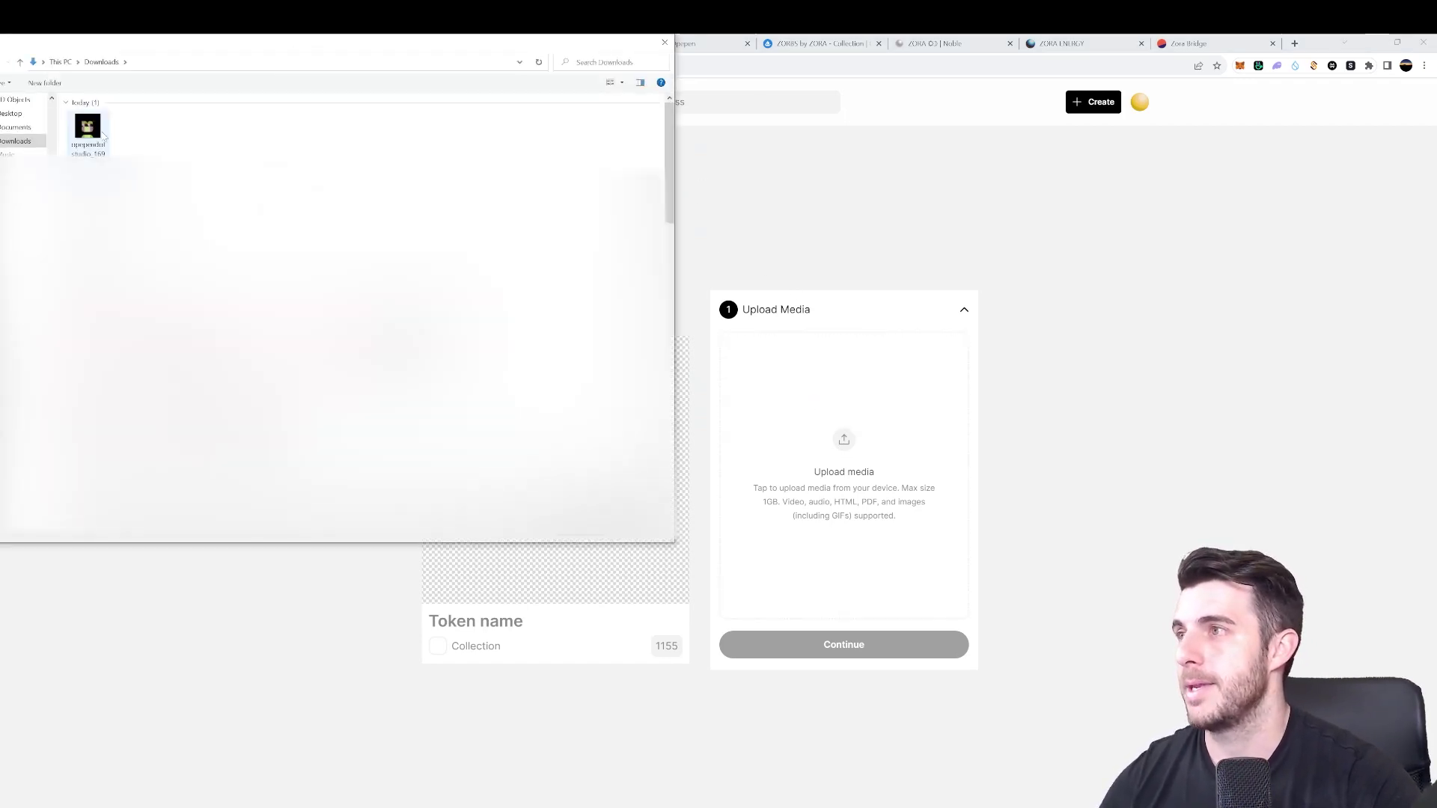
double_click(90, 131)
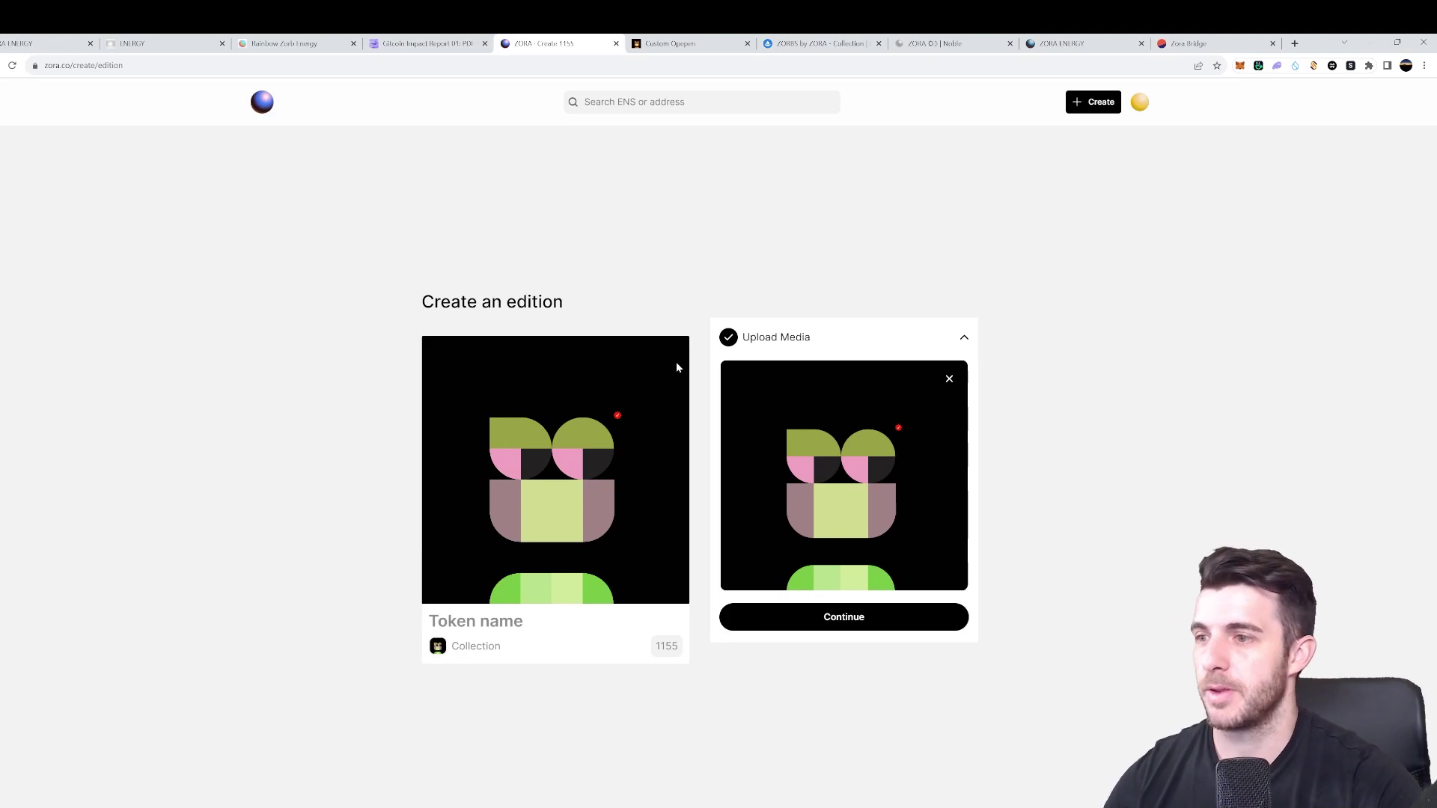
left_click(823, 617)
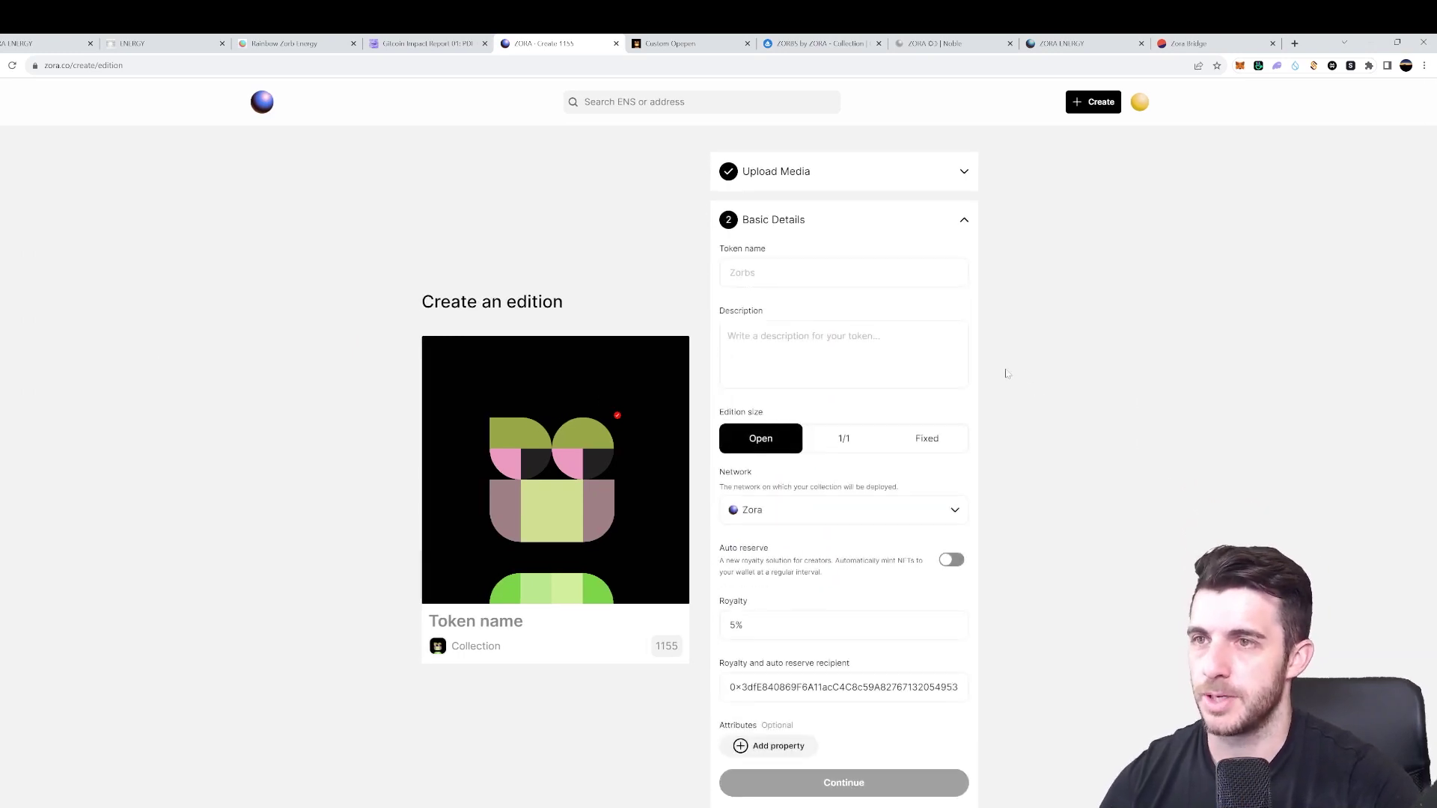
type("PRO")
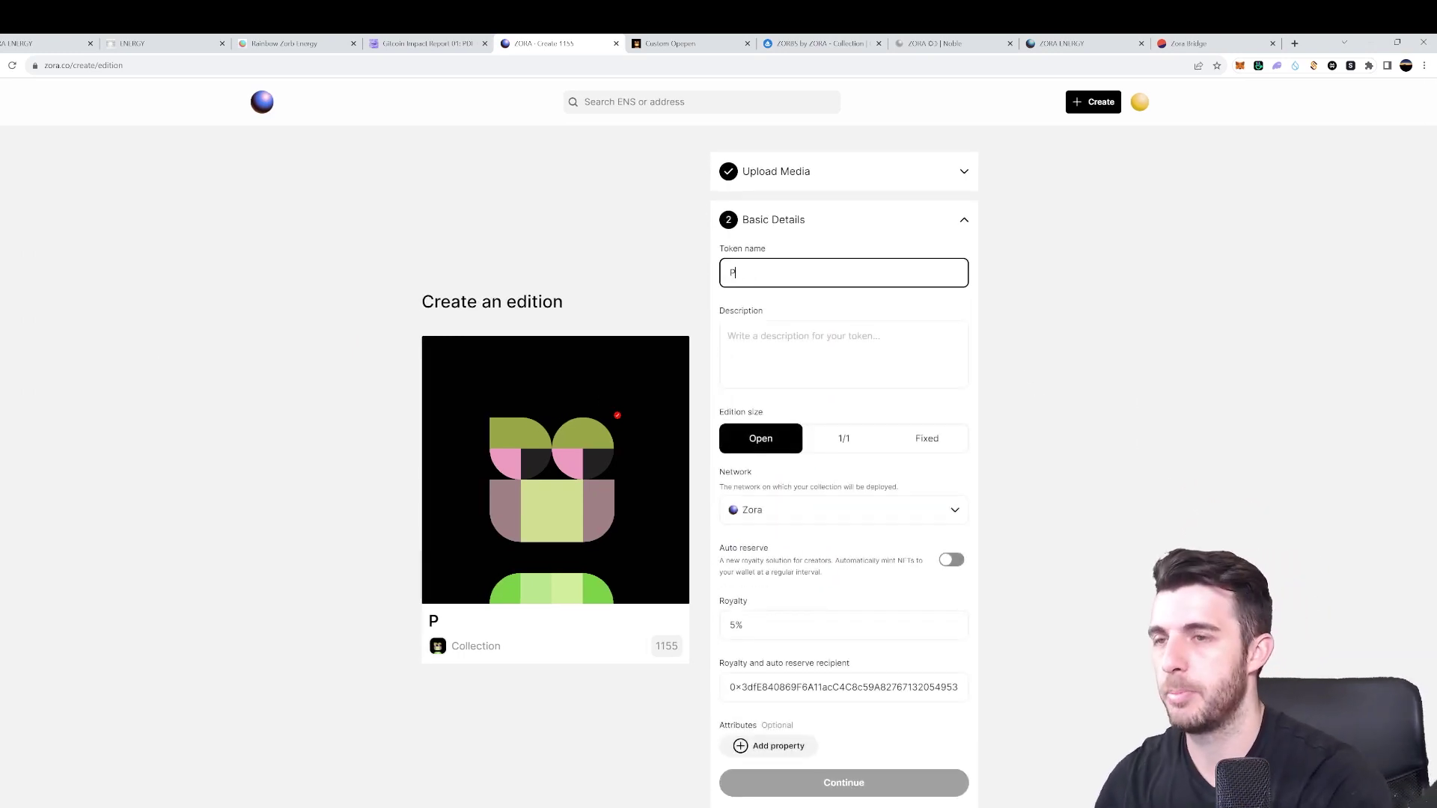
key("Tab")
type("PRO")
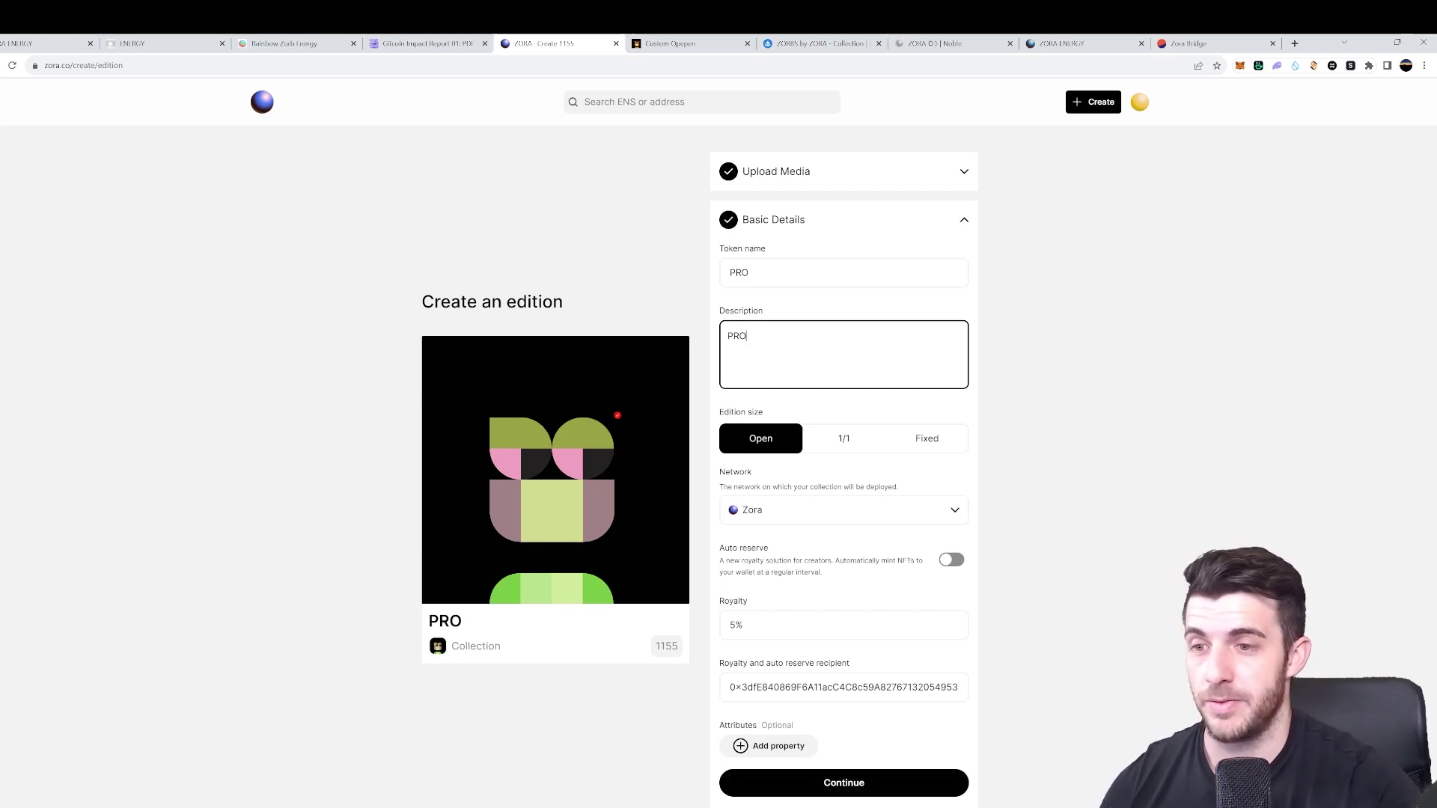
left_click(844, 783)
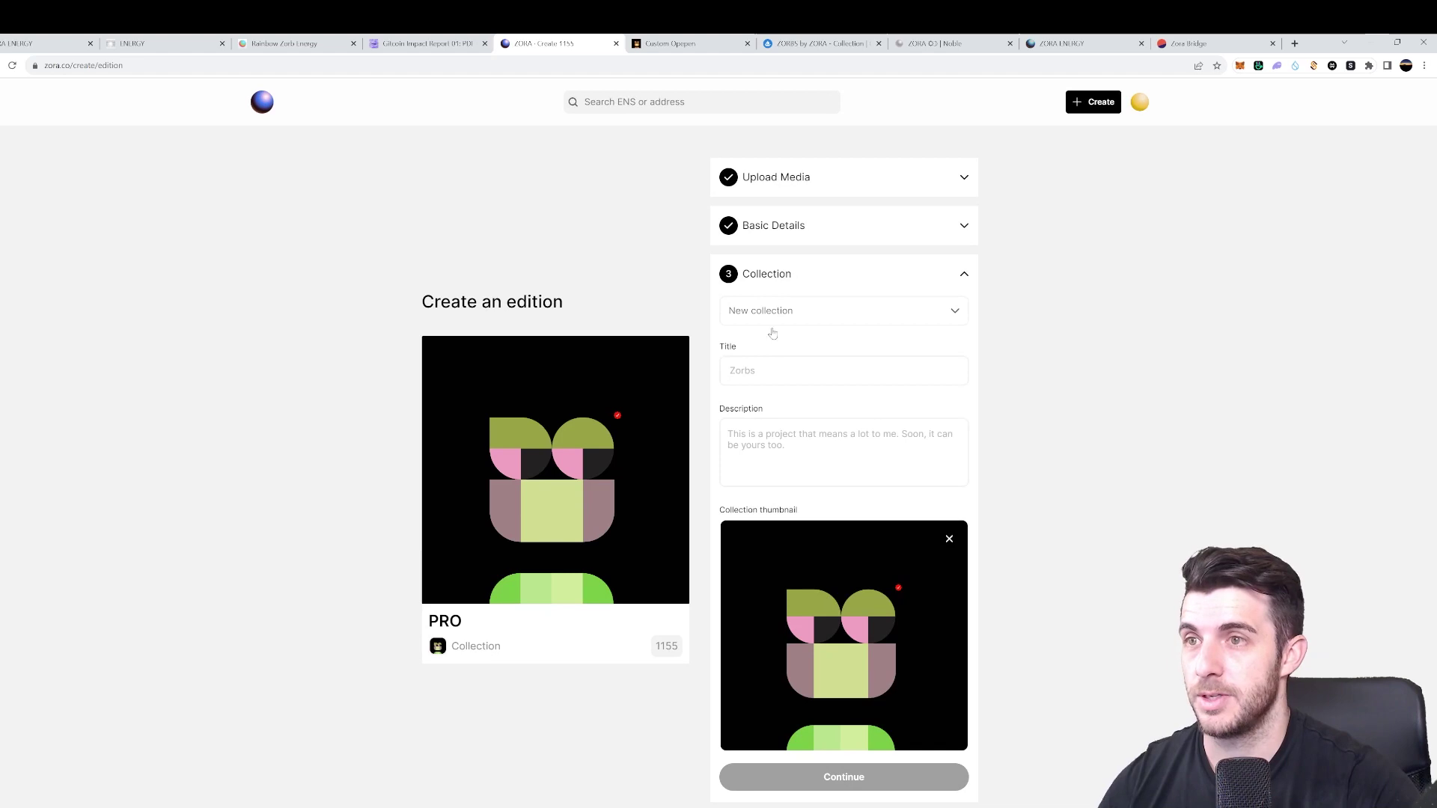
Name the new collection PRO with description 'PRo' and set the price to 1 ETH.
left_click(771, 371)
type("PRO")
key("Tab")
type("PRo")
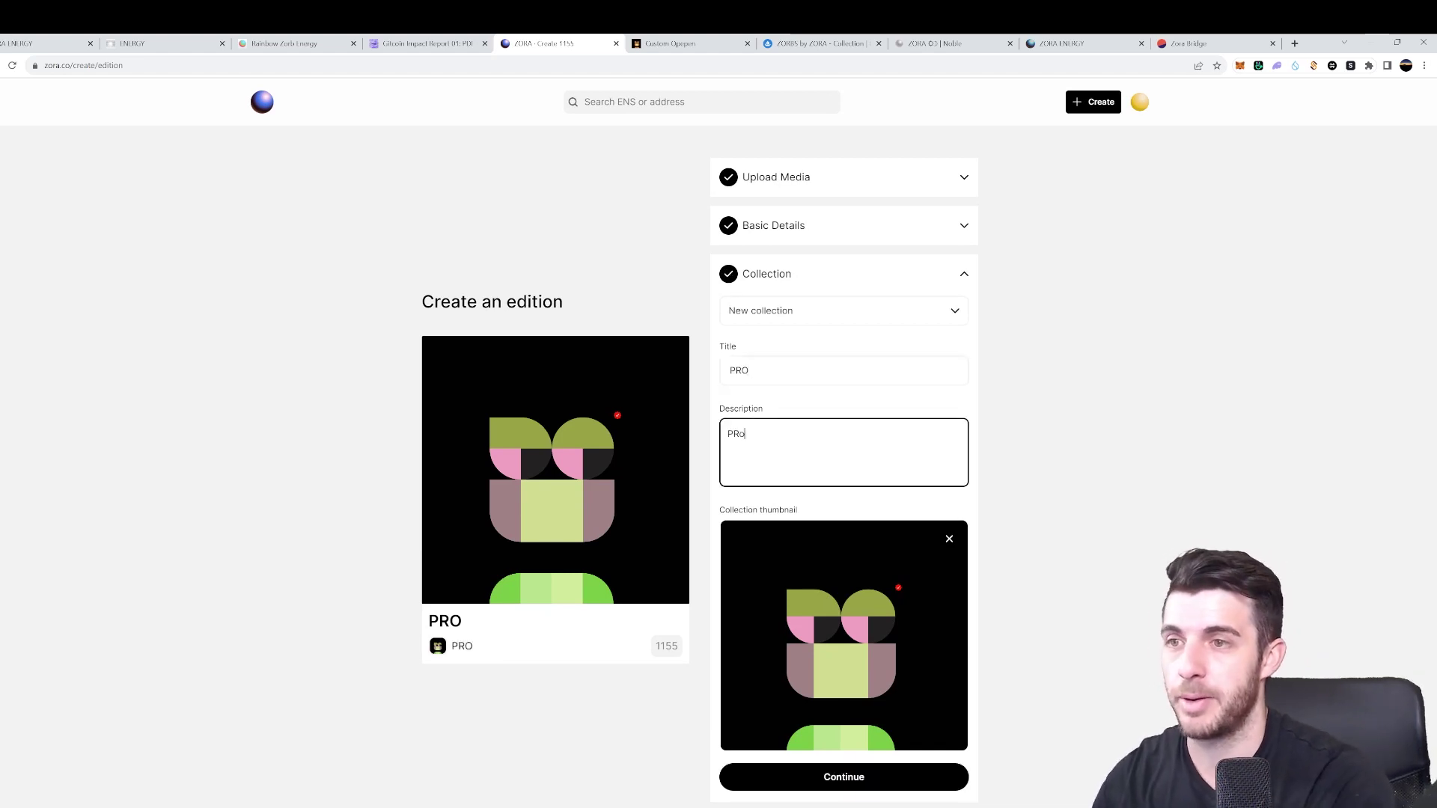
left_click(878, 769)
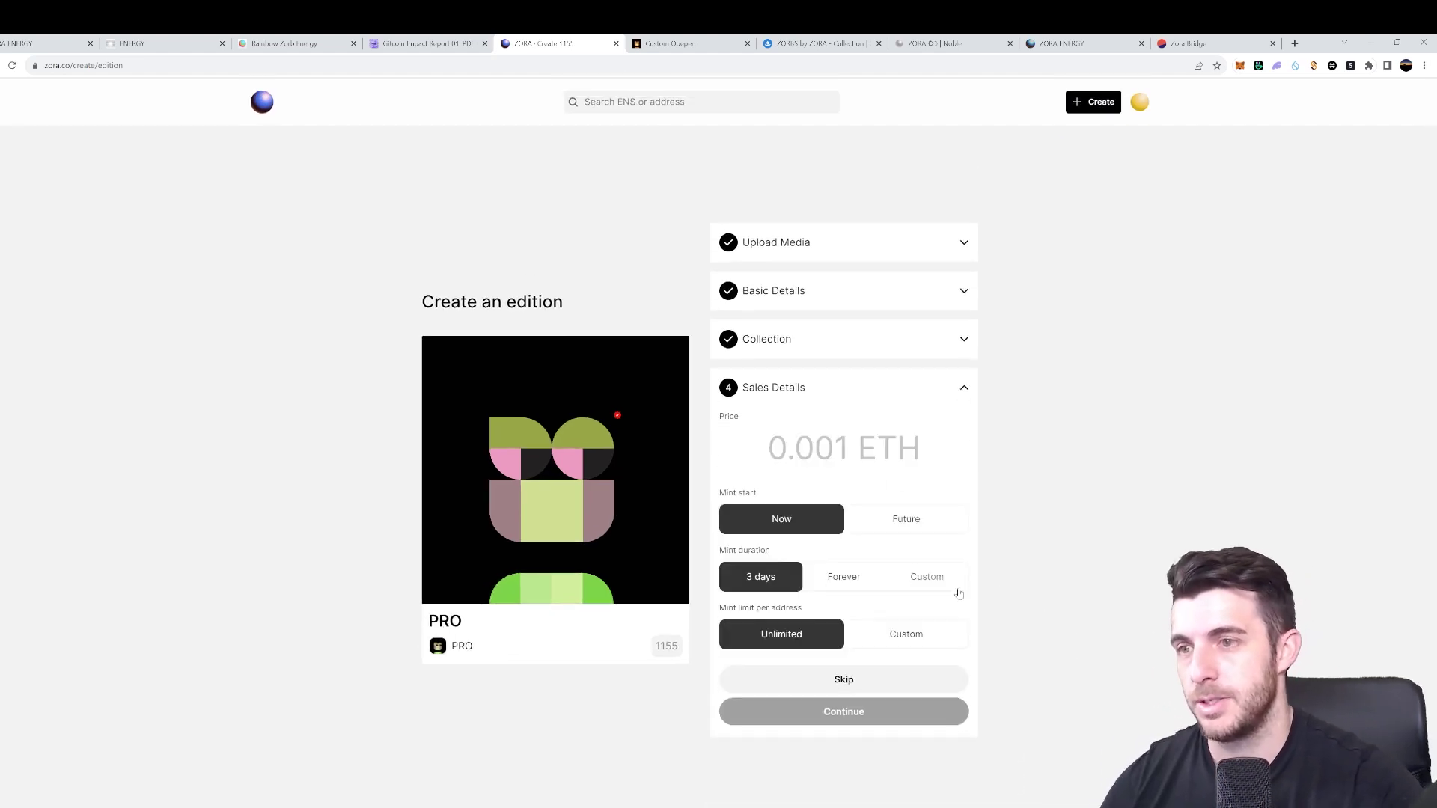
type("1")
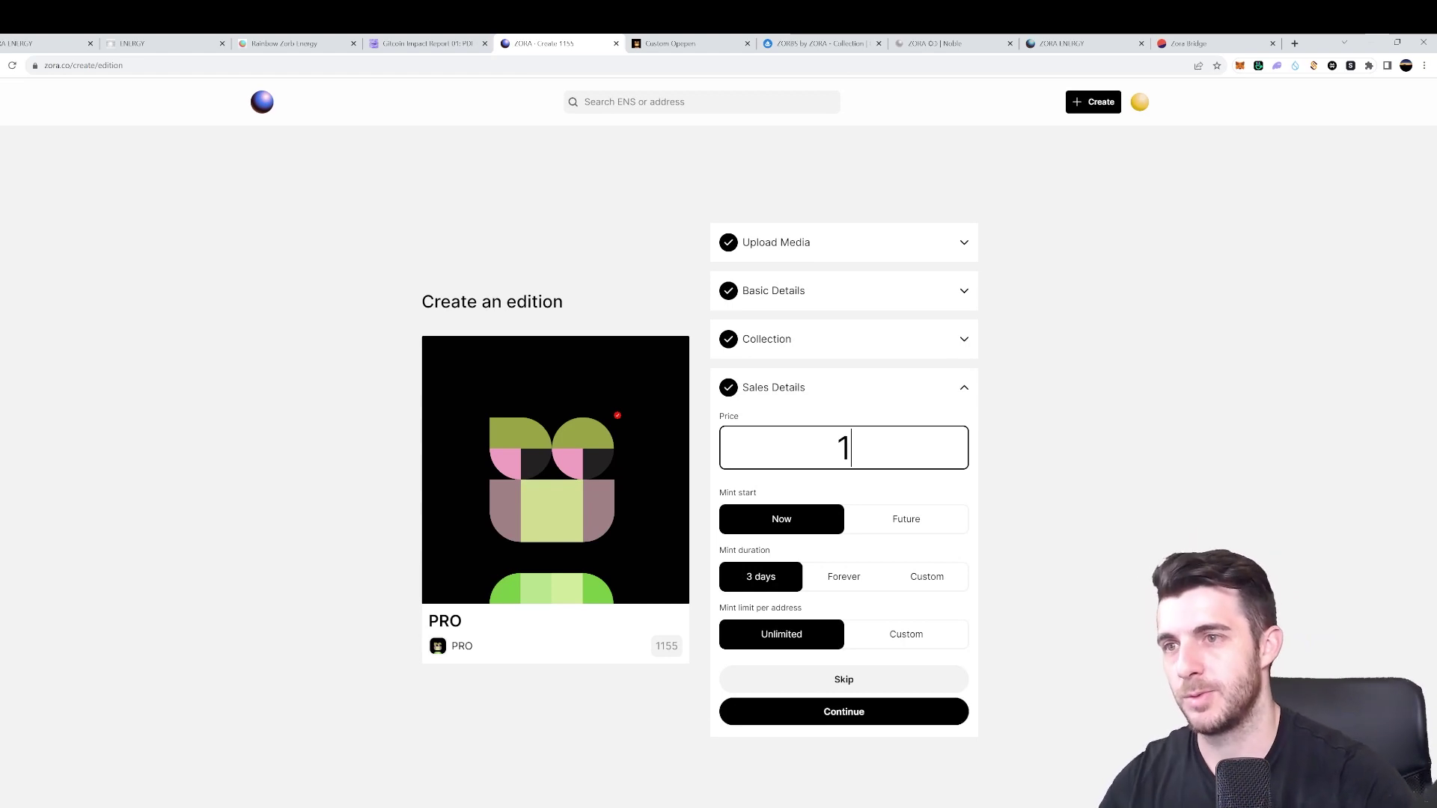
left_click(1009, 436)
left_click(844, 712)
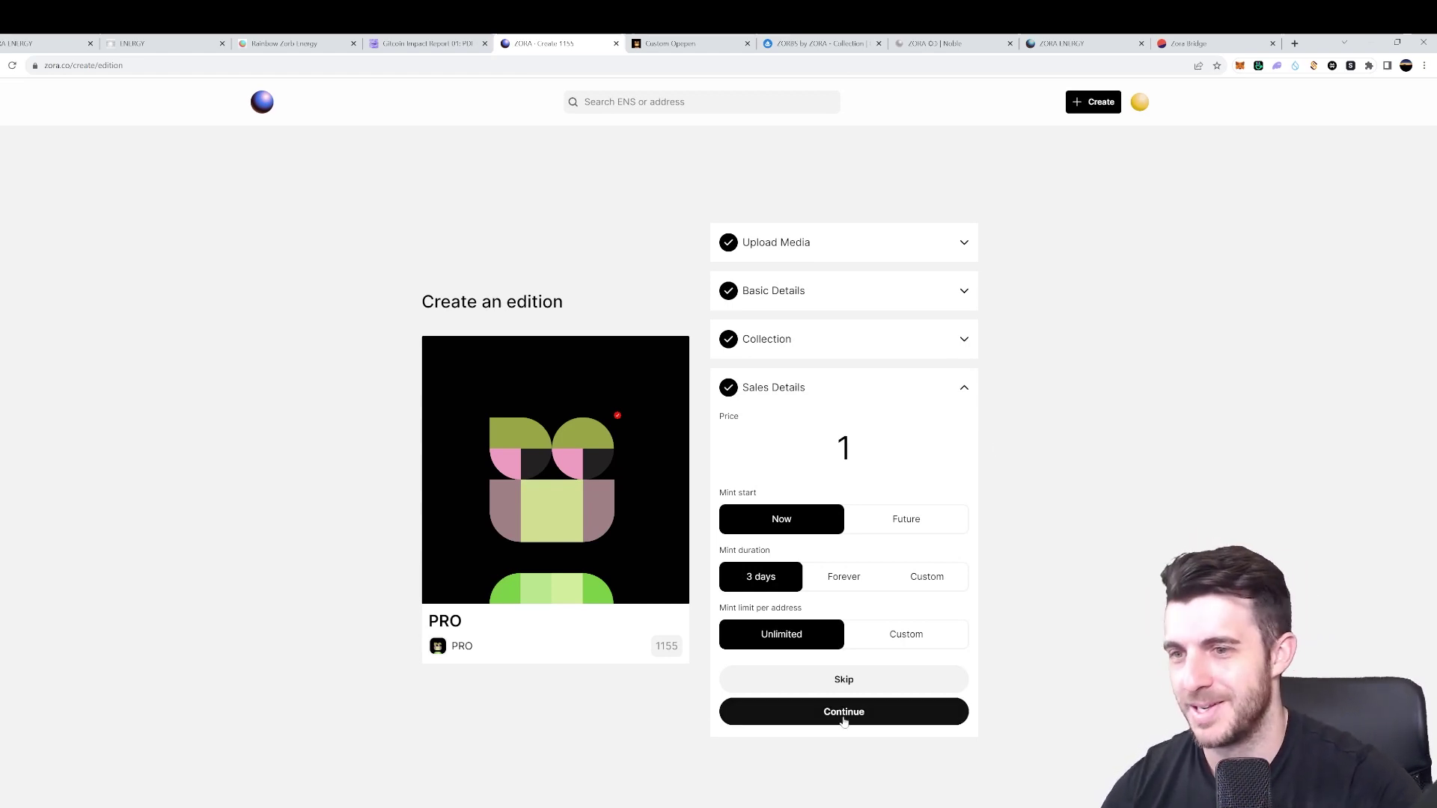
Review and create the PRO edition, approving its deployment transaction in MetaMask.
left_click(872, 616)
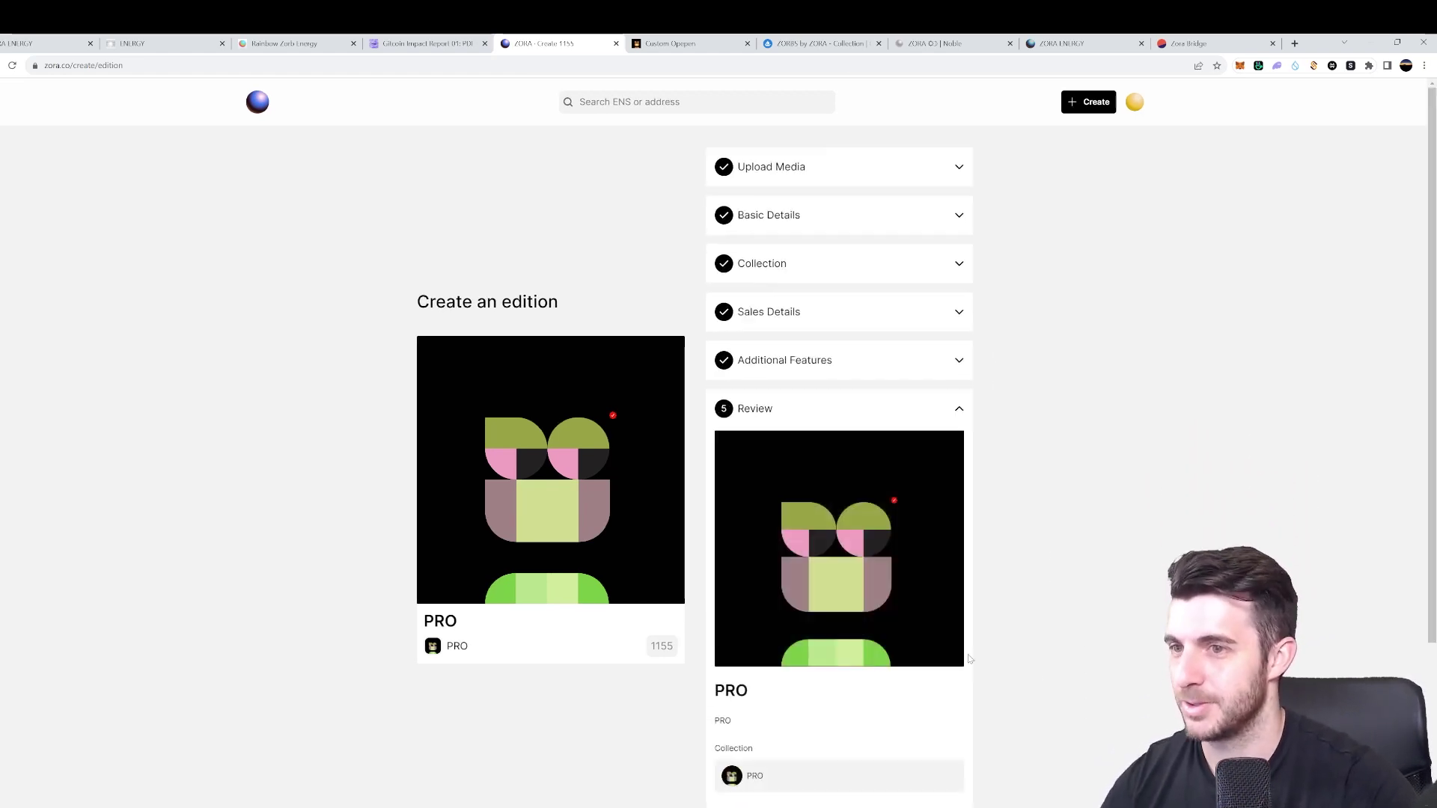
scroll(1009, 418, "down", 4)
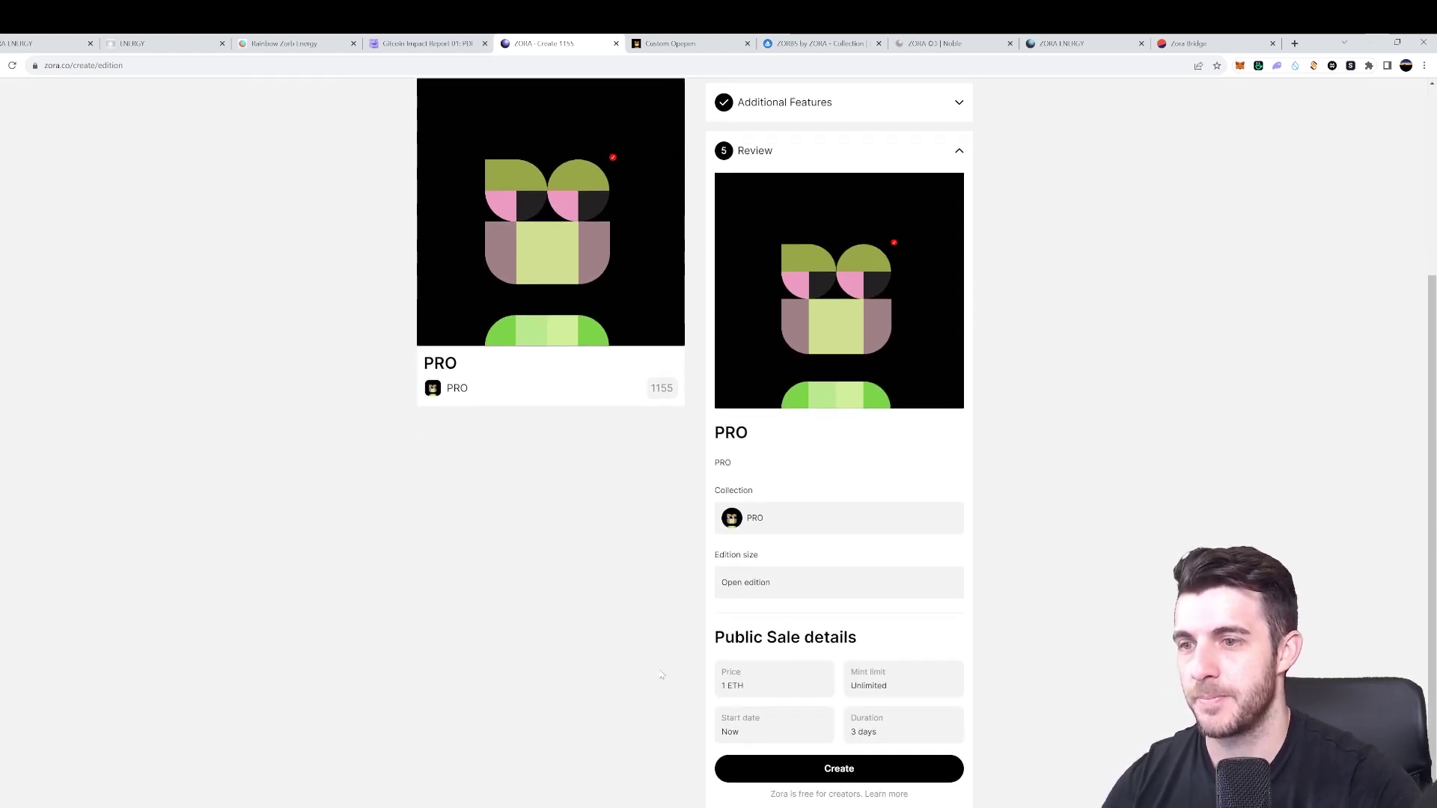
left_click(876, 770)
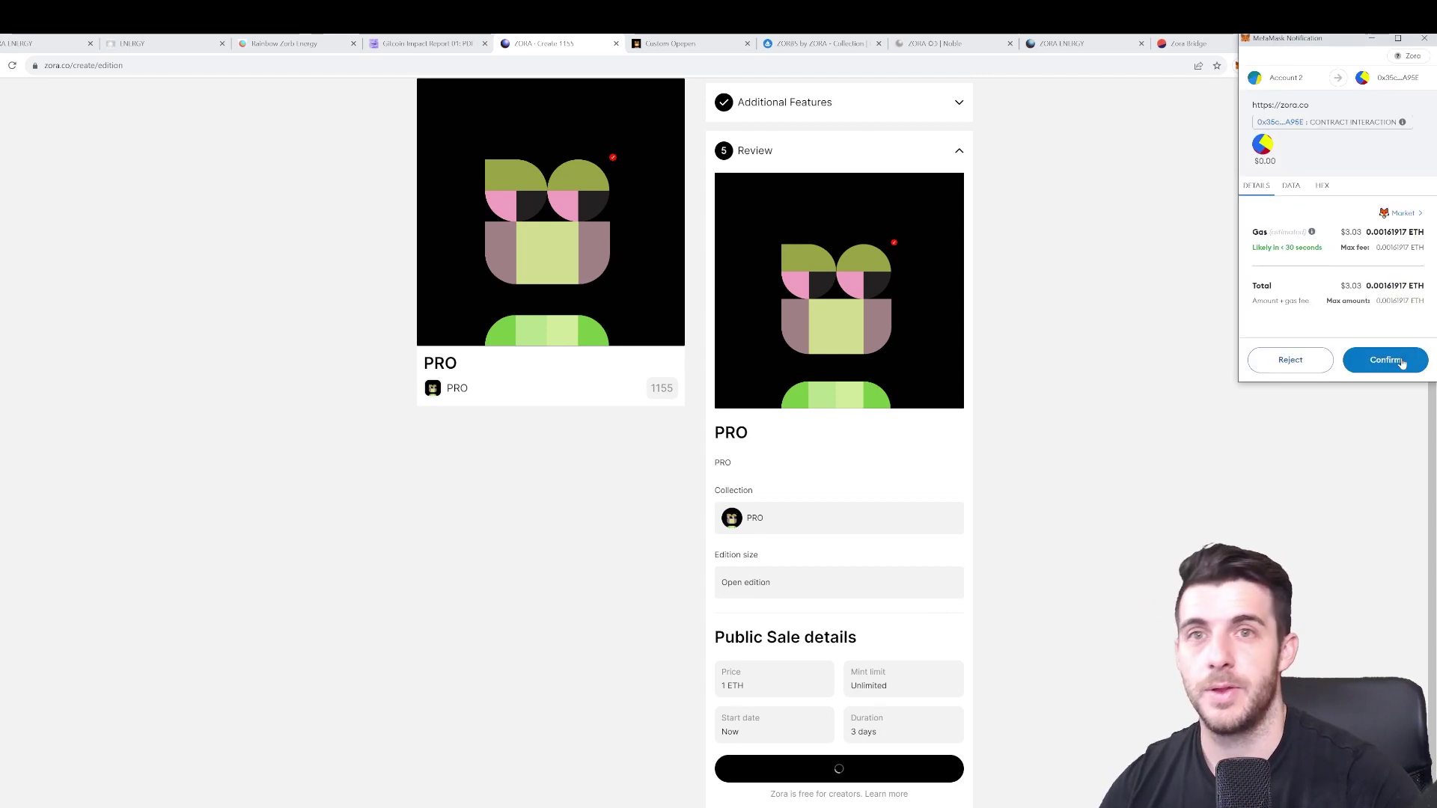
left_click(1393, 363)
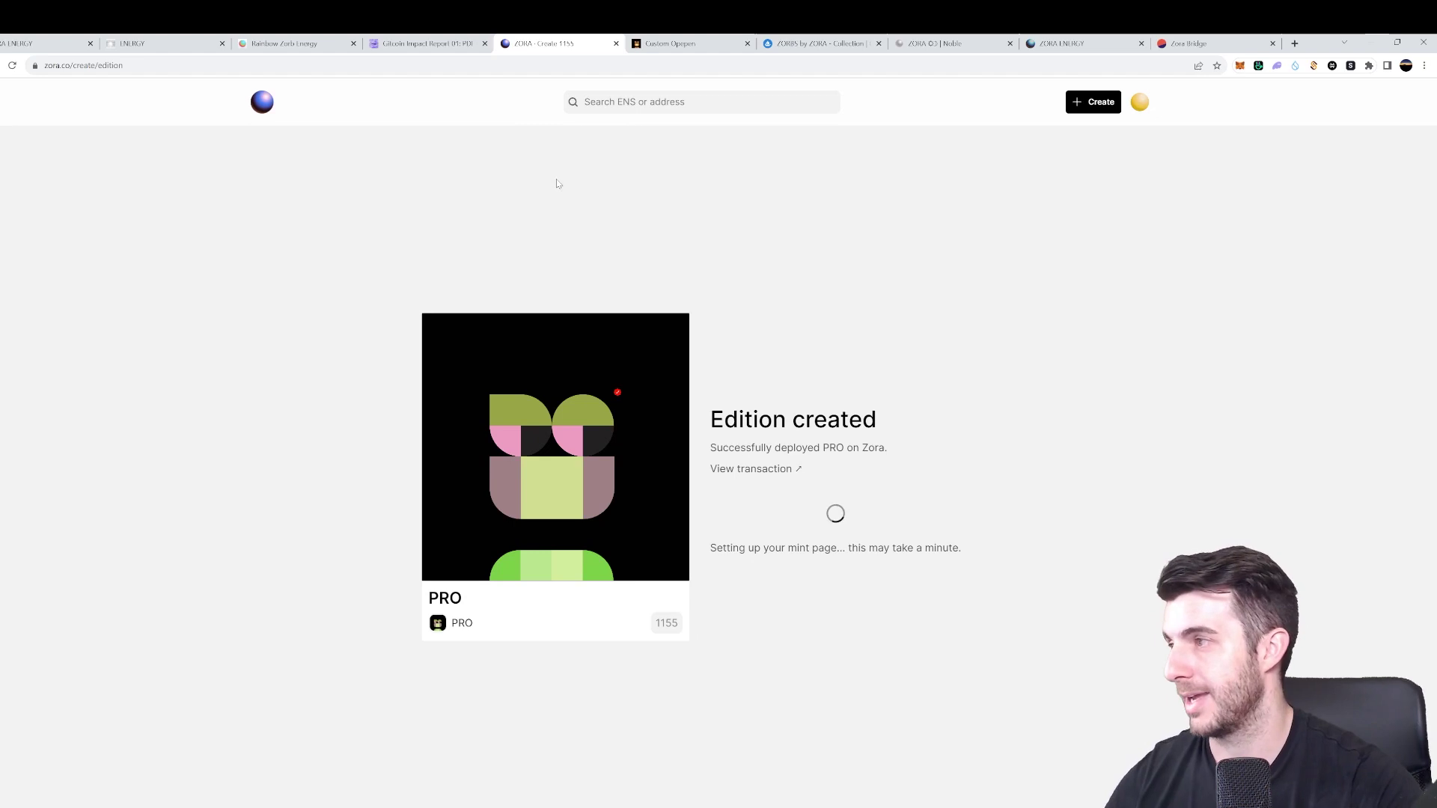
left_click(688, 42)
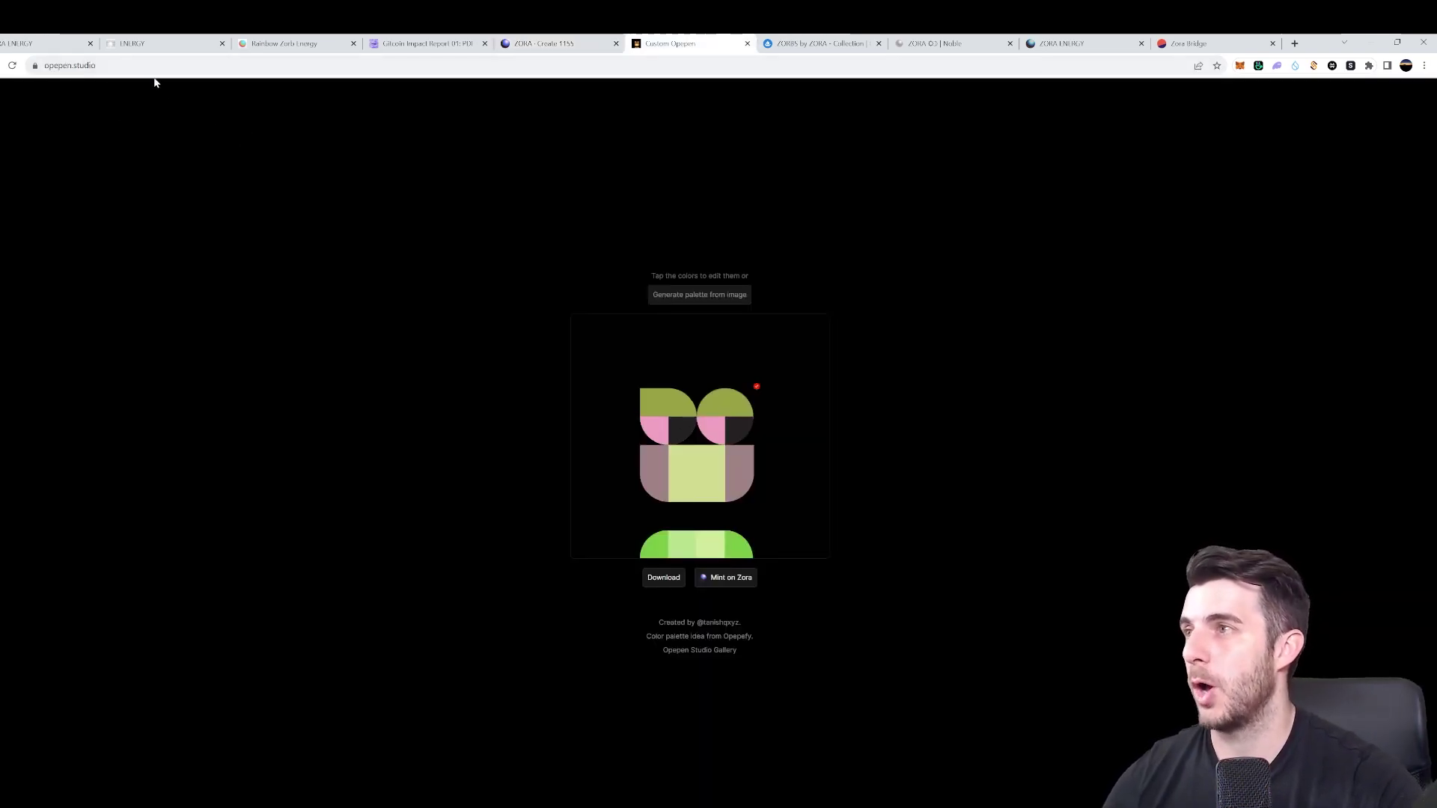
Recolour the Opepen using a palette from the downloaded opepen image and send it to Zora.
left_click(724, 300)
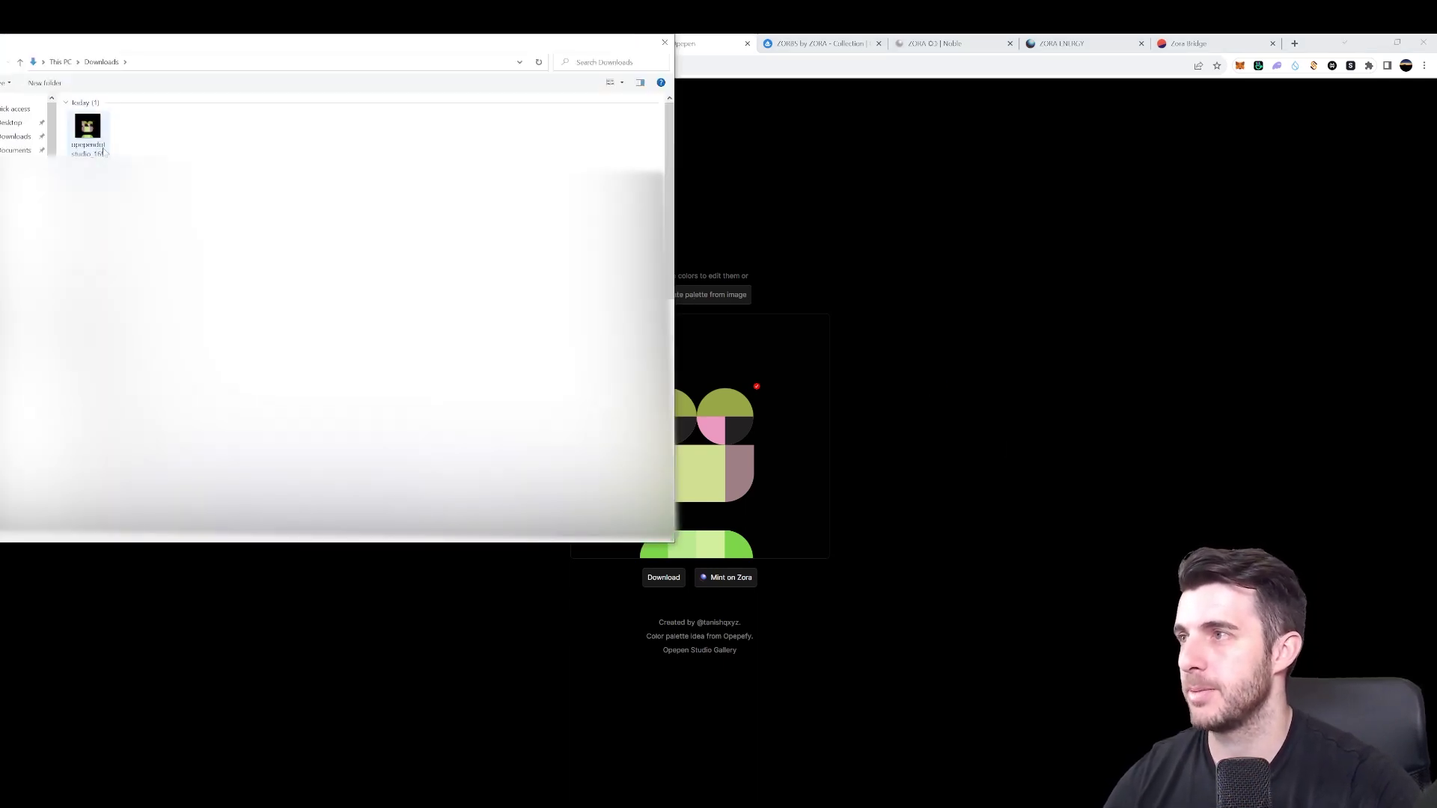
double_click(104, 152)
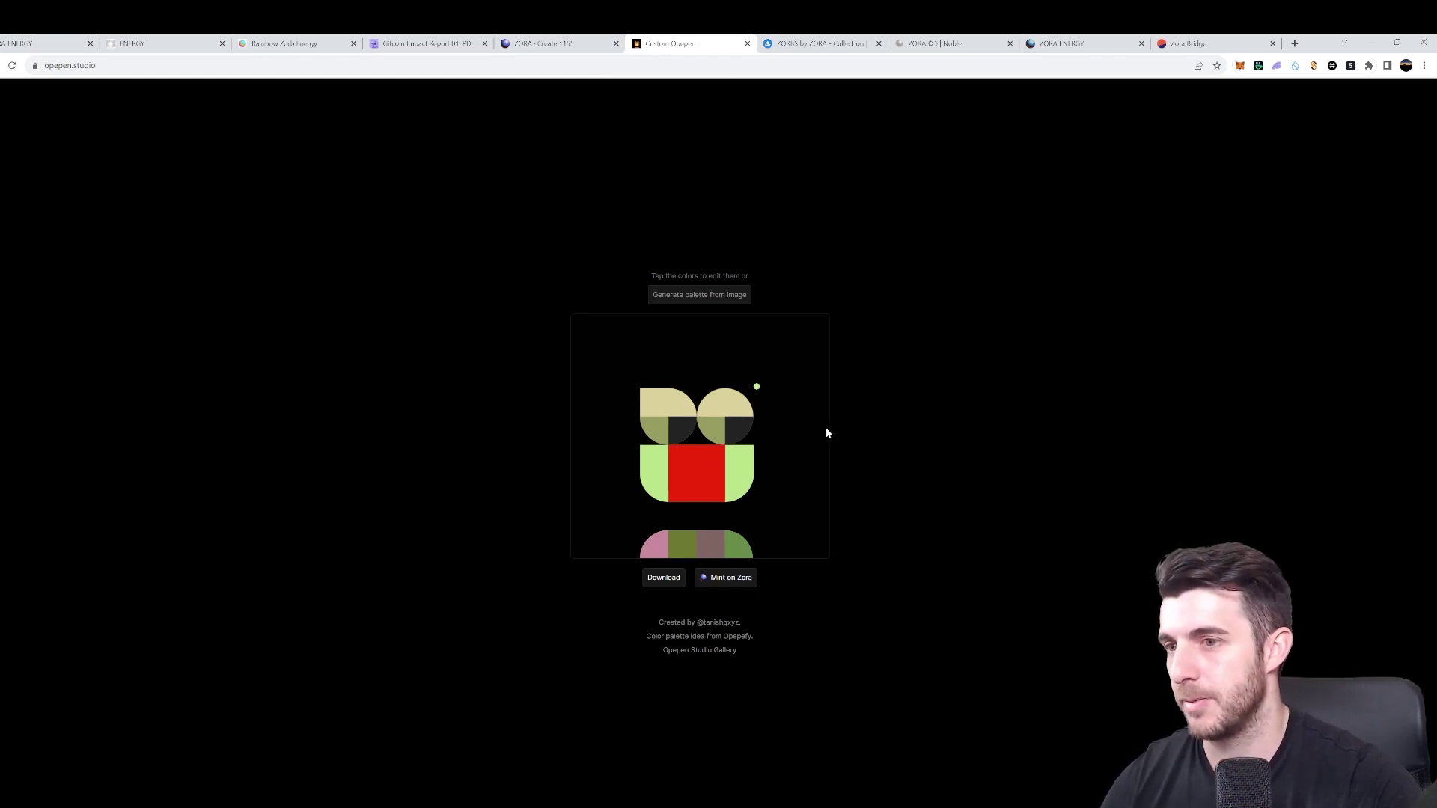
left_click(725, 582)
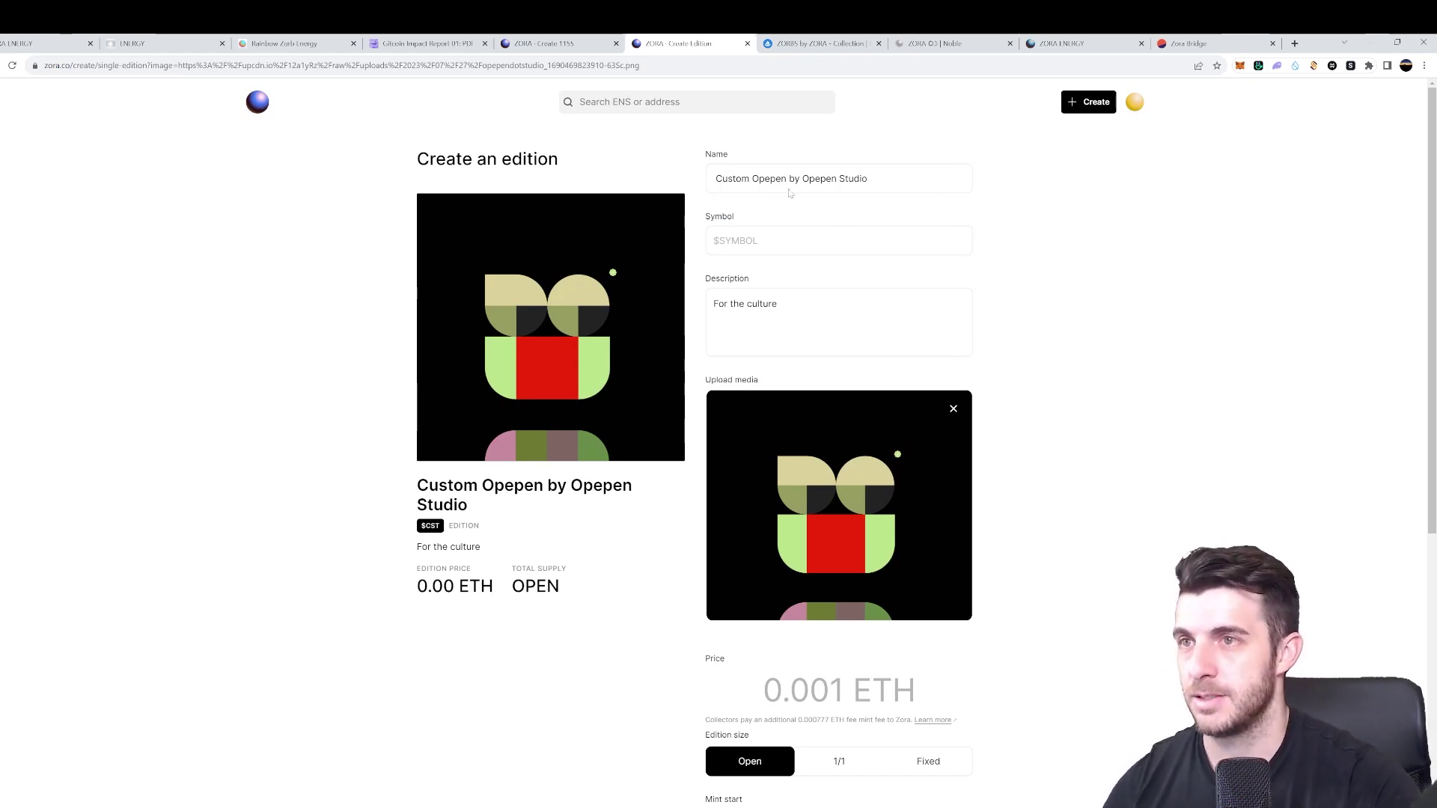
Set the Custom Opepen edition's symbol to PRO and its price to 1 ETH.
left_click(824, 240)
type("PRO")
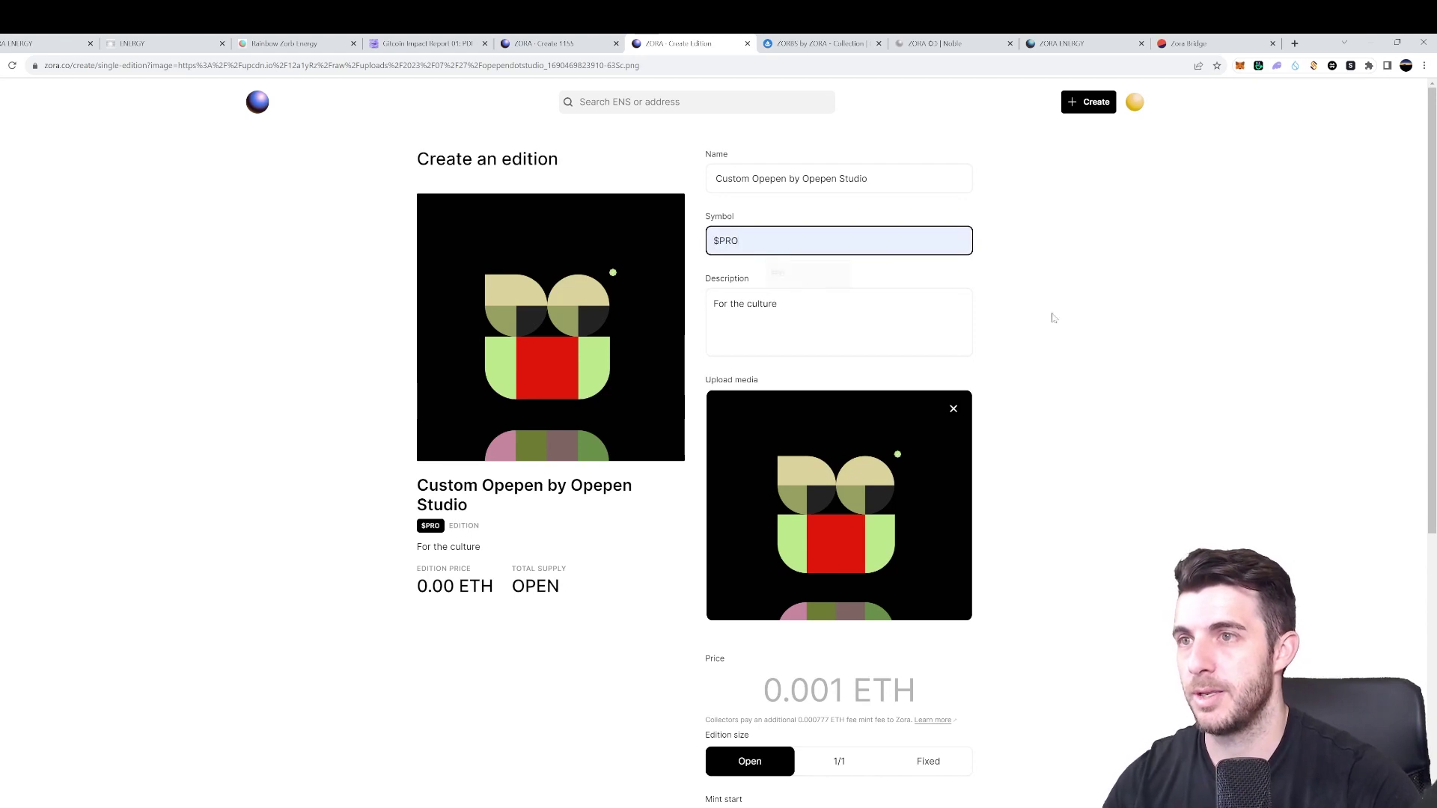
key("Tab")
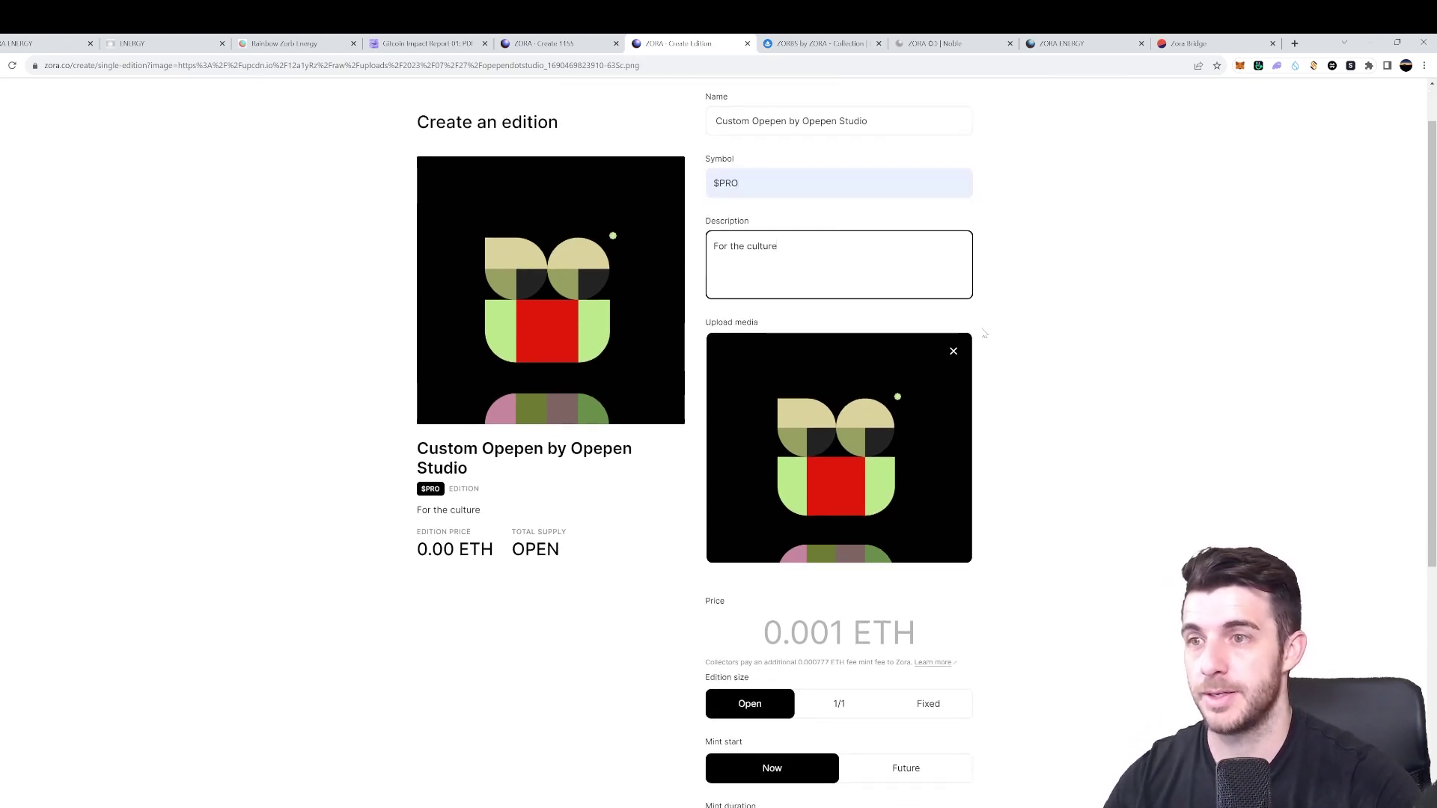
scroll(956, 388, "down", 2)
key("Tab")
type("1")
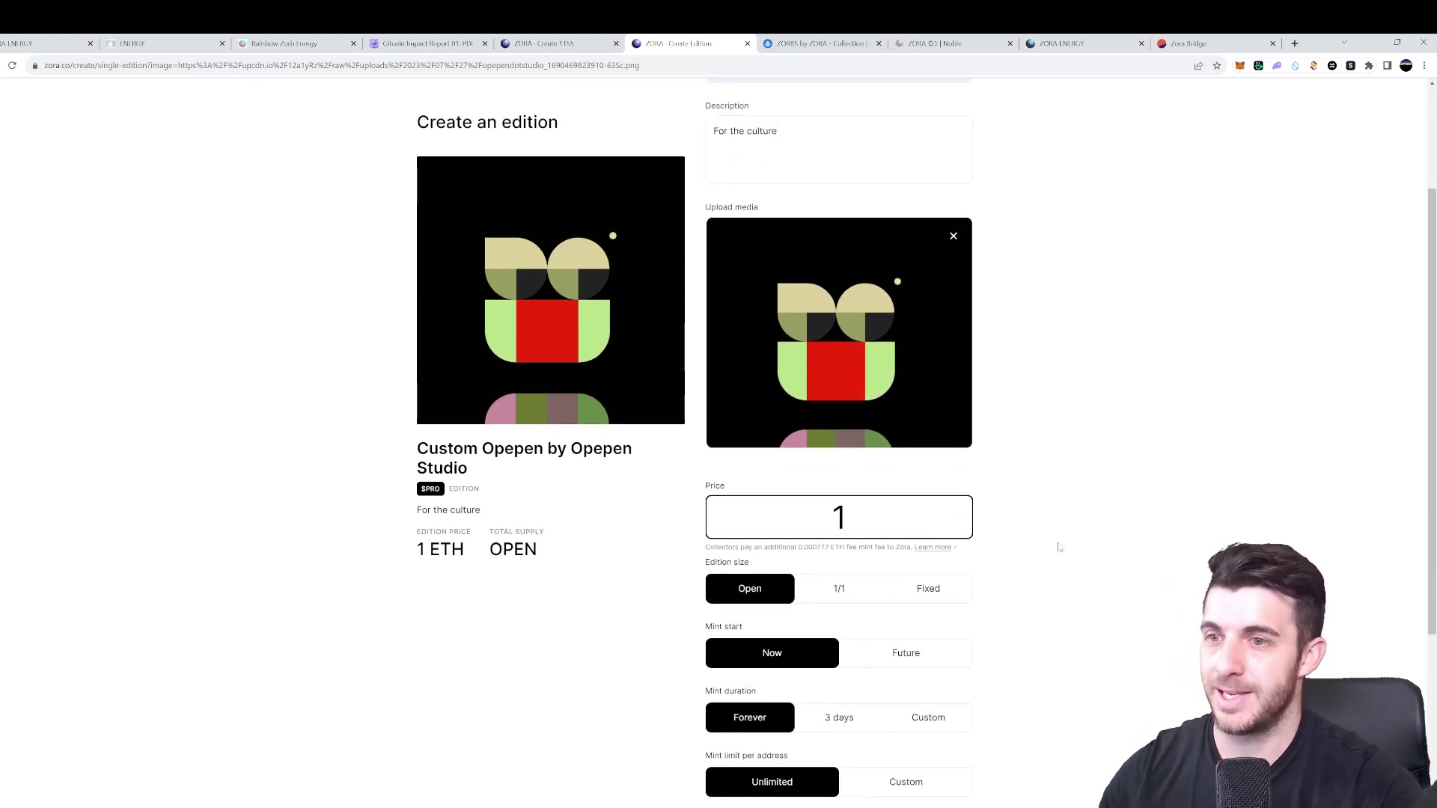
scroll(1059, 515, "down", 2)
left_click(1067, 506)
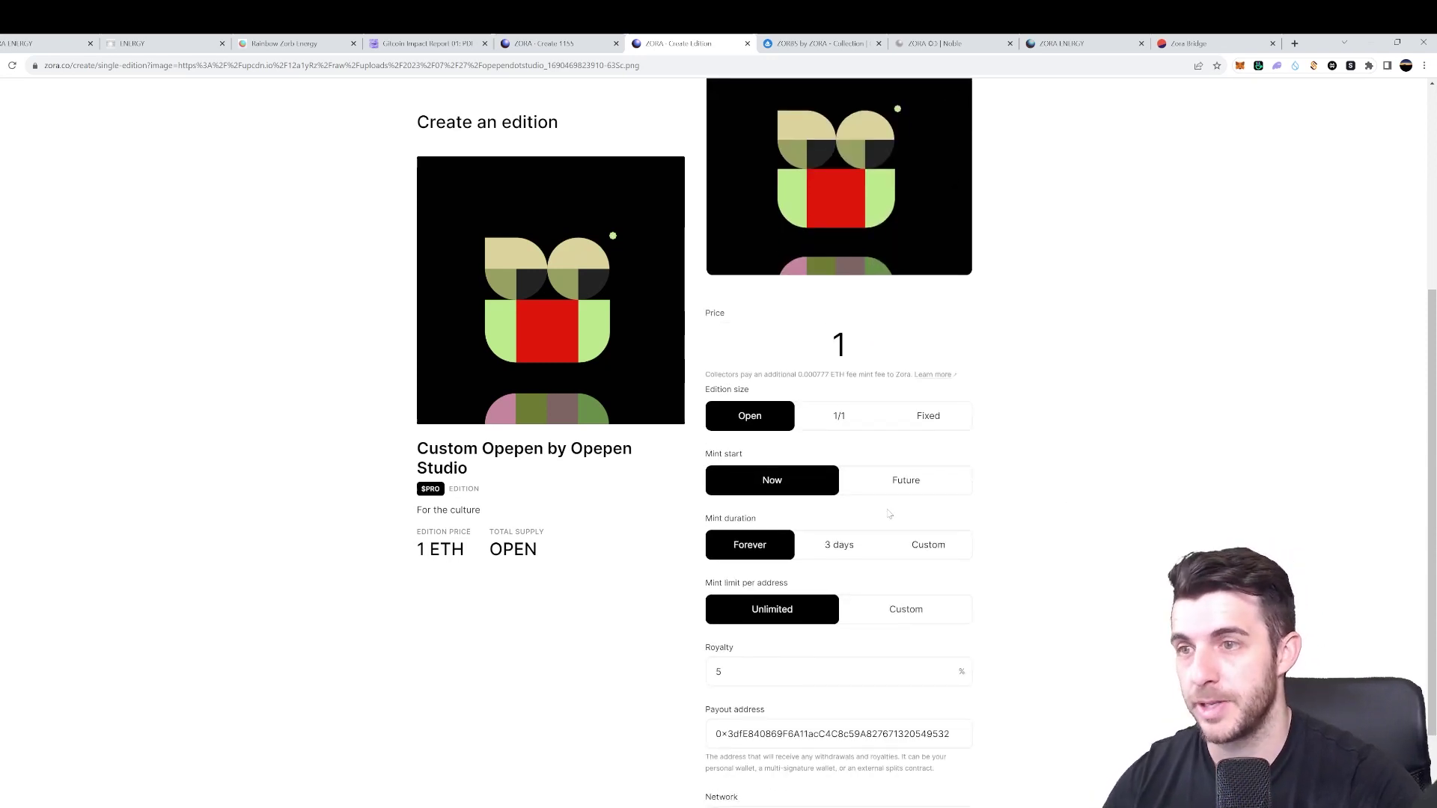
scroll(889, 514, "down", 2)
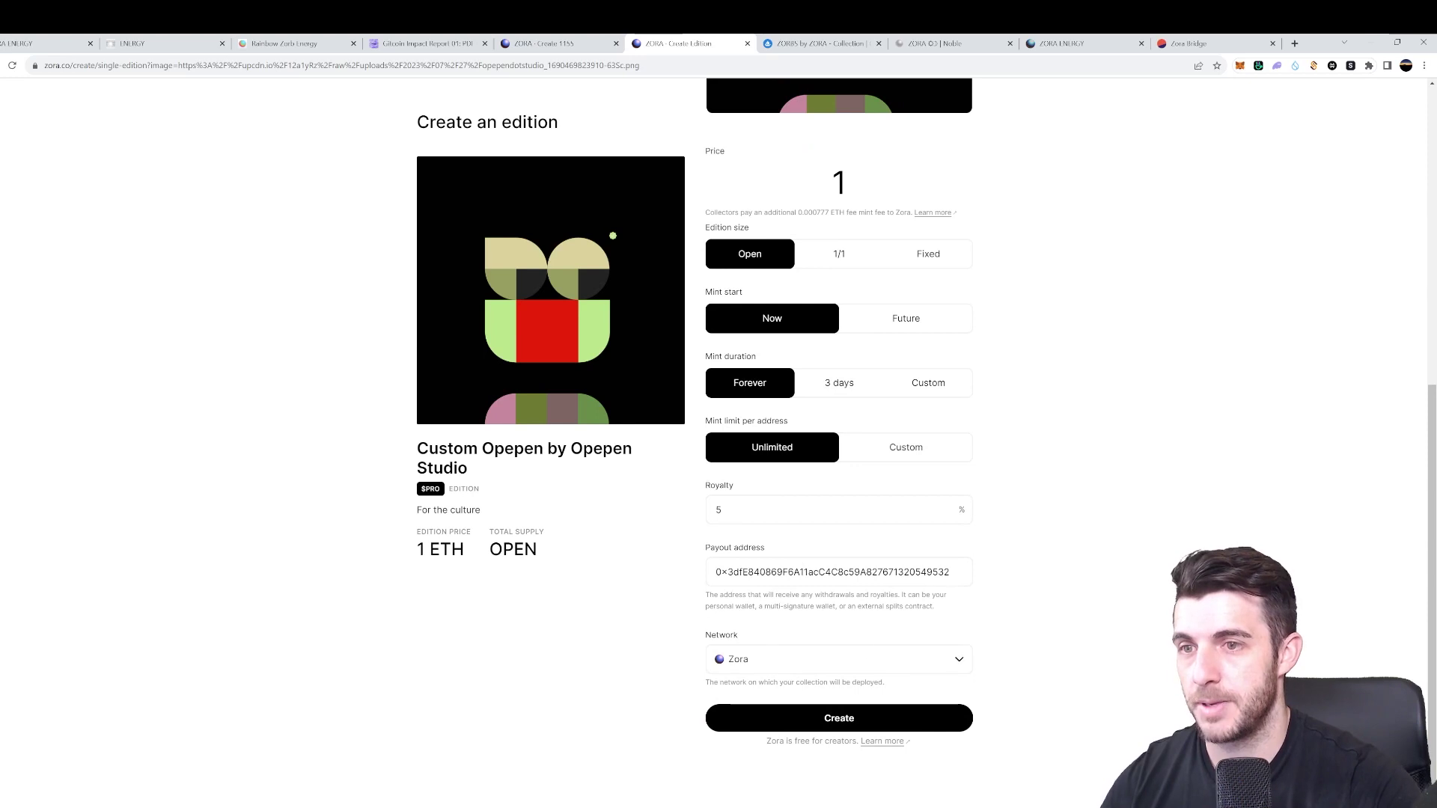
Create the Custom Opepen by Opepen Studio edition and confirm the transaction in MetaMask.
left_click(820, 718)
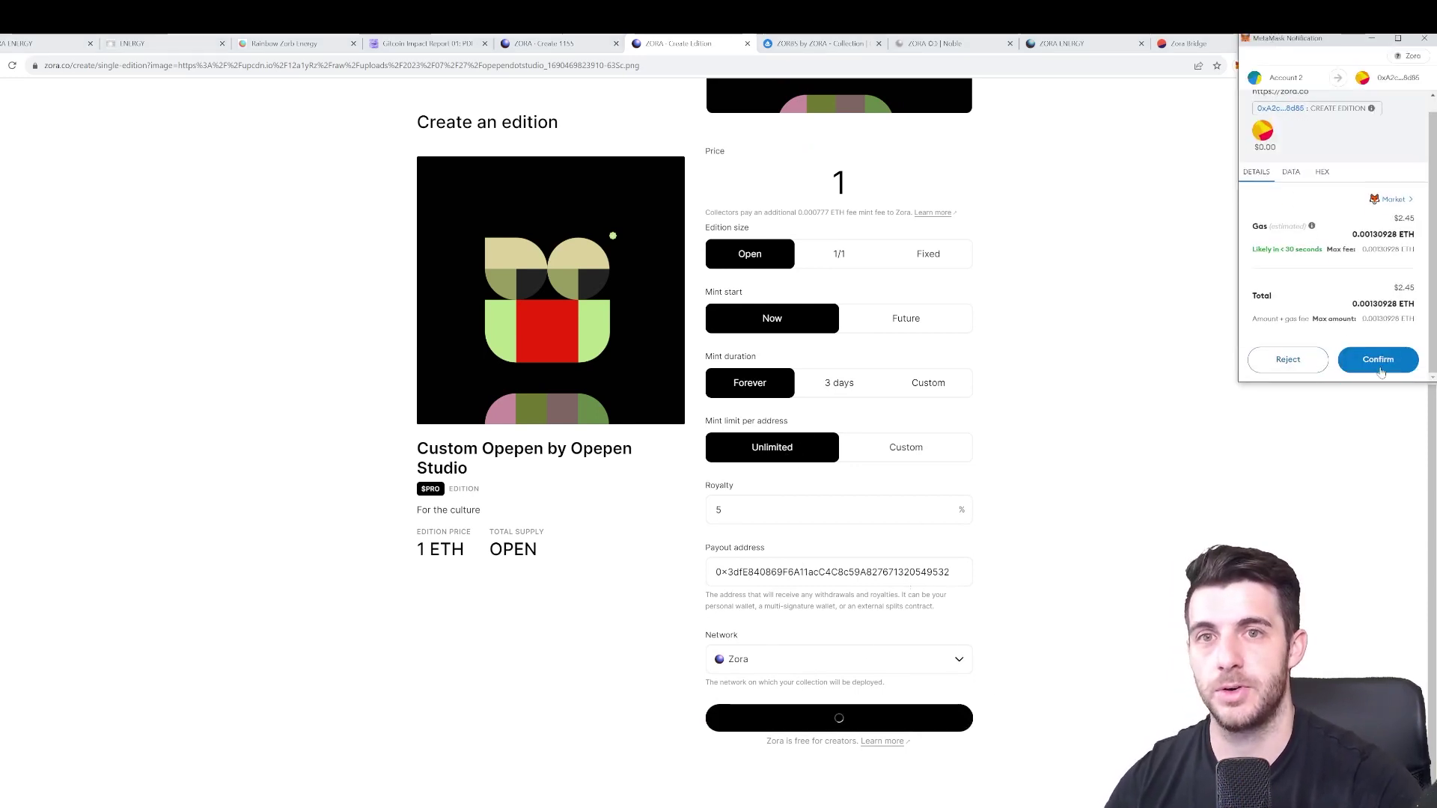
left_click(1379, 361)
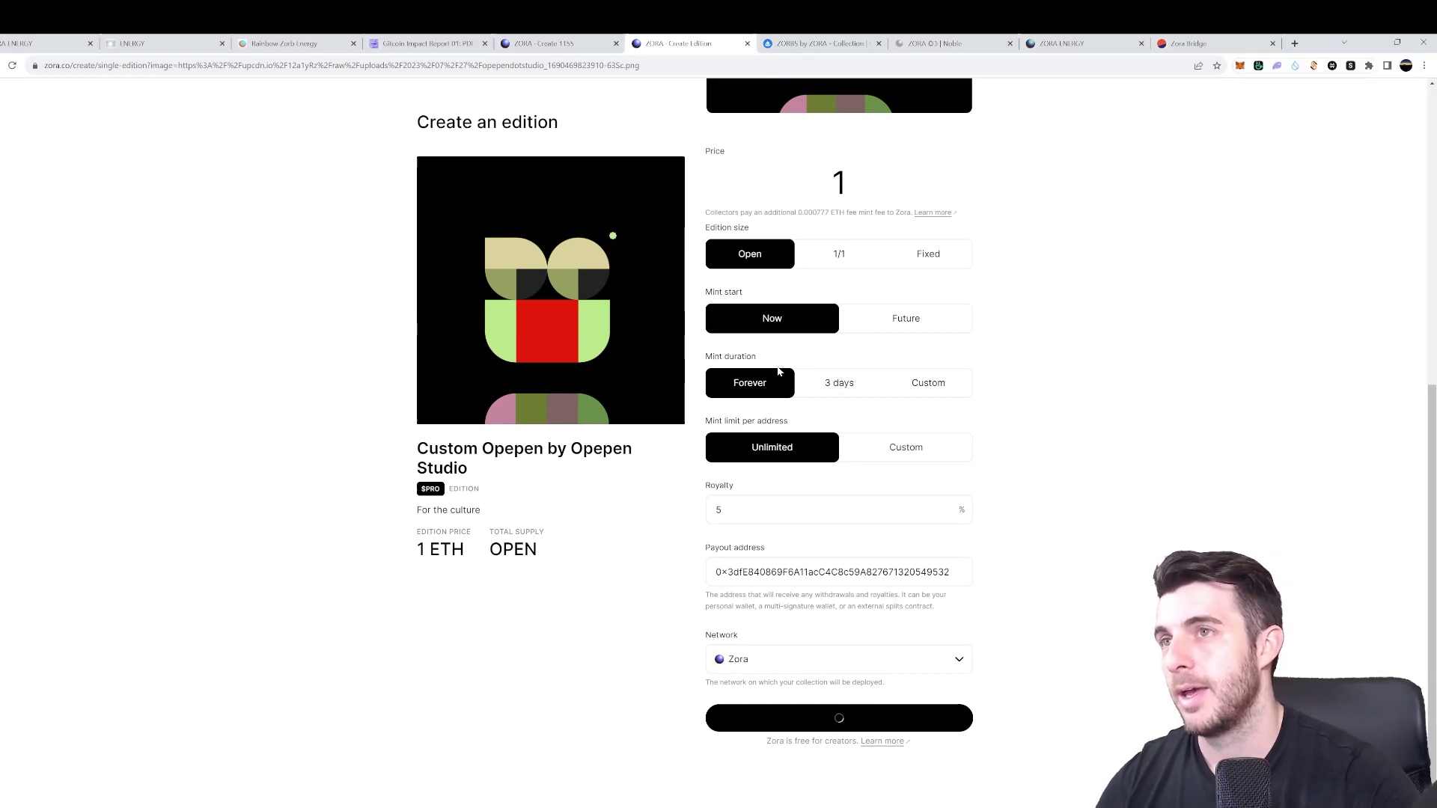
scroll(996, 396, "up", 2)
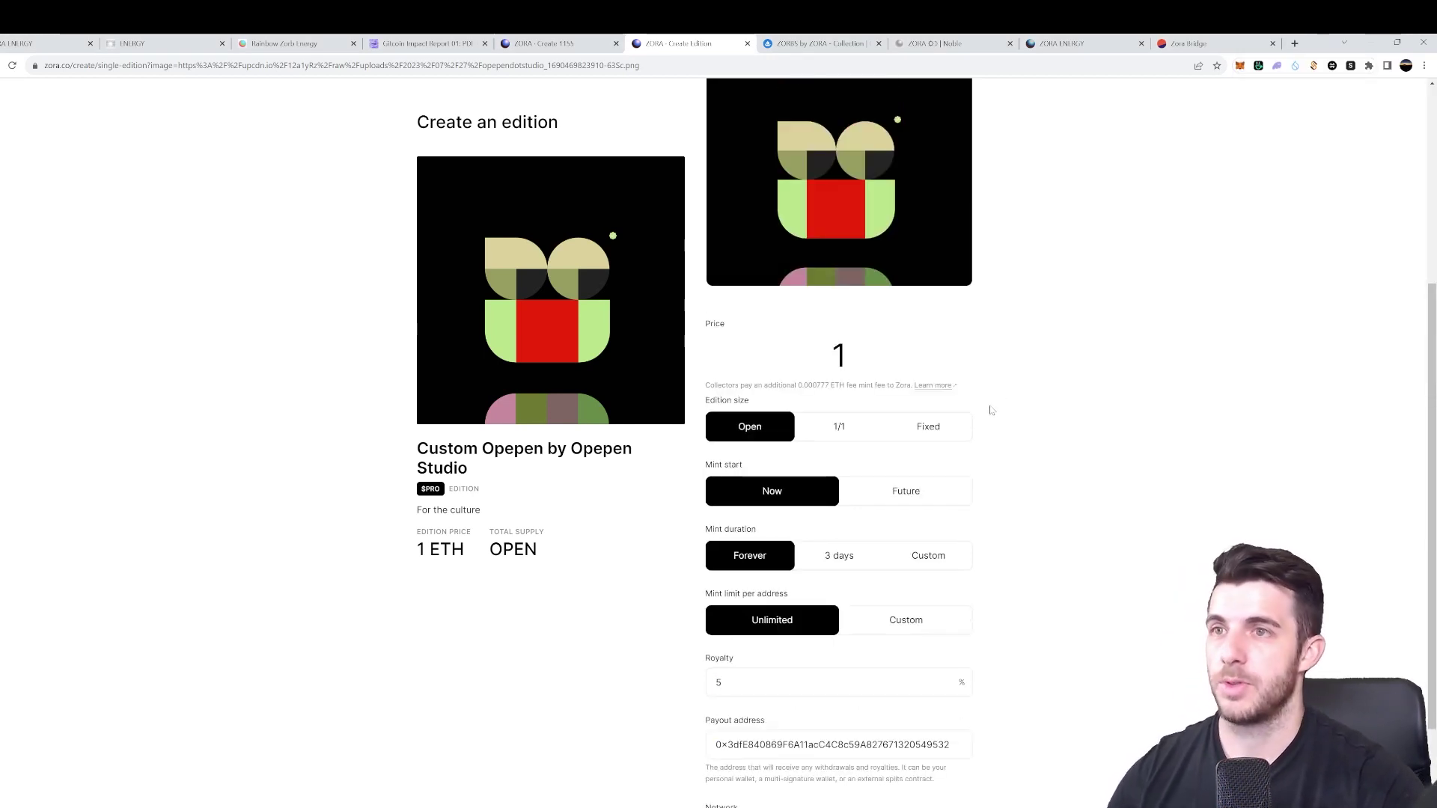
scroll(988, 410, "up", 4)
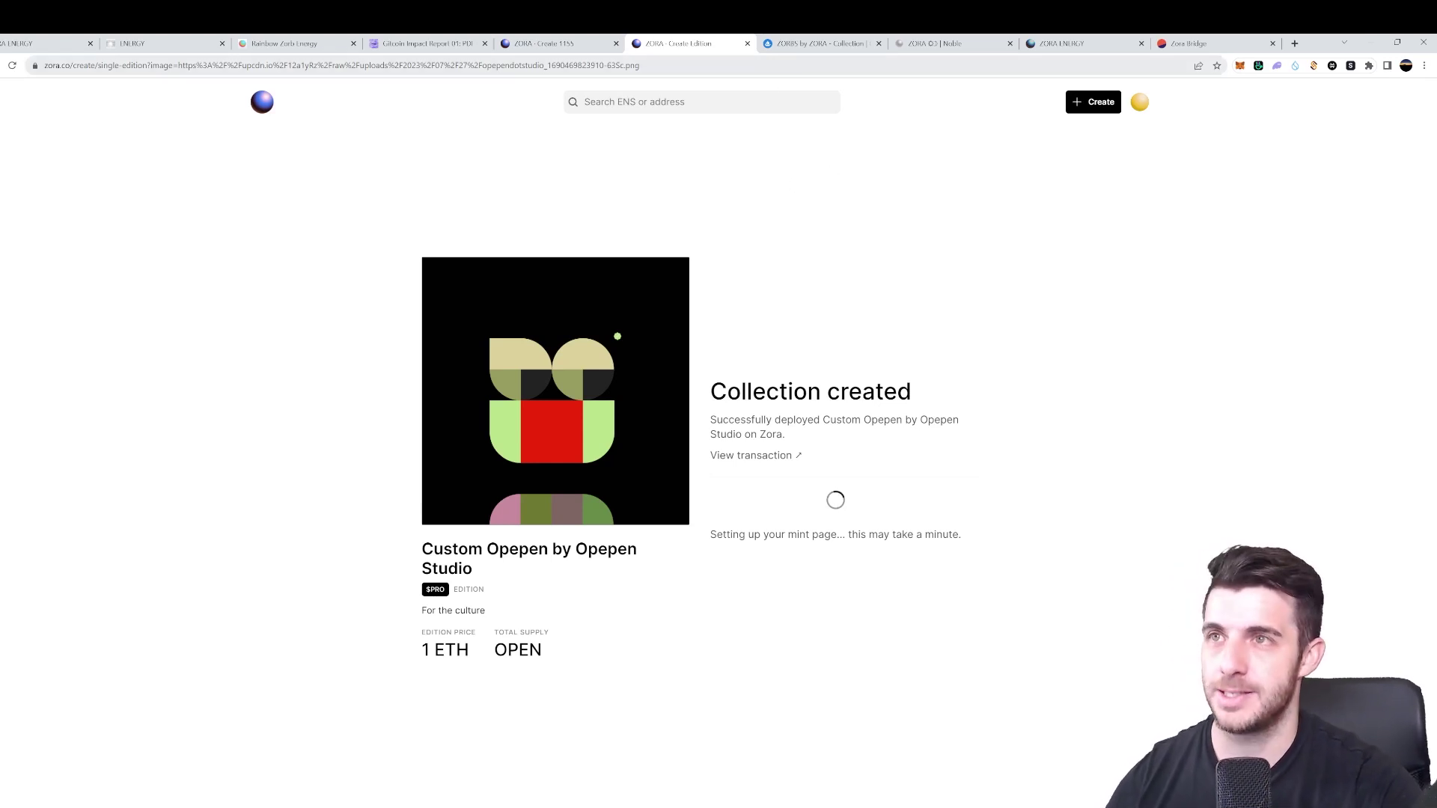
Browse the OpenSea ZORBS by ZORA listings, with the floor at 0.035 ETH.
left_click(798, 41)
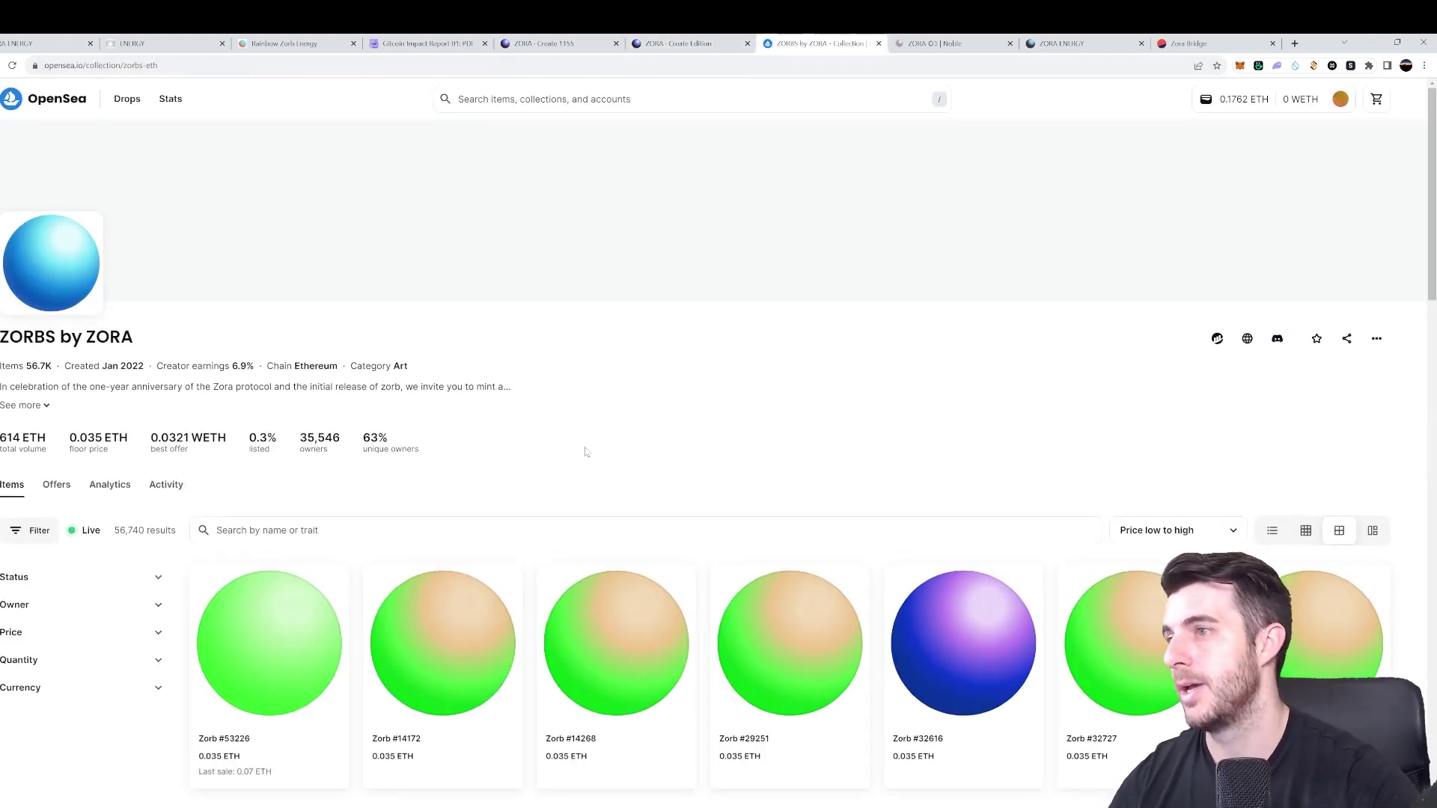
scroll(592, 375, "down", 2)
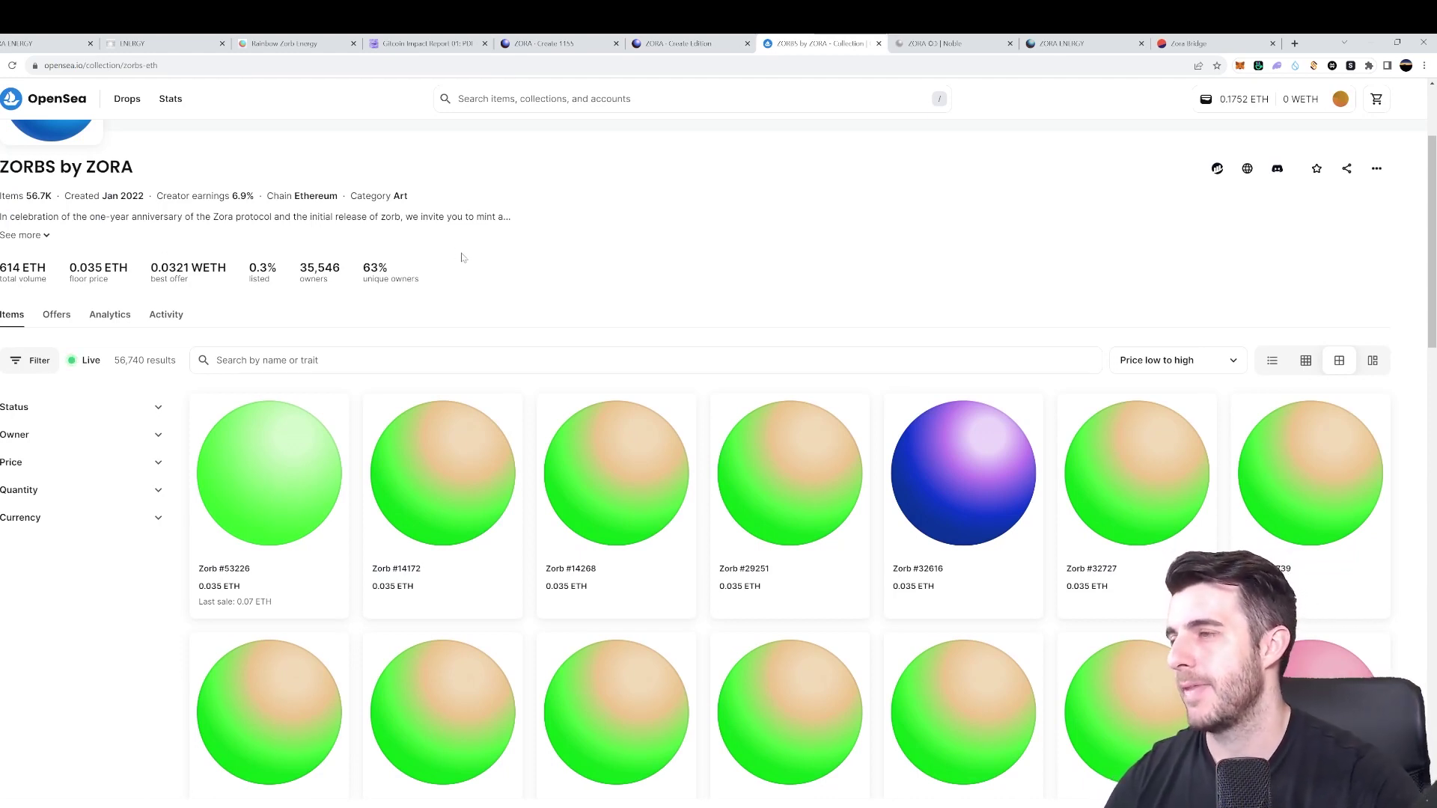
scroll(462, 257, "up", 1)
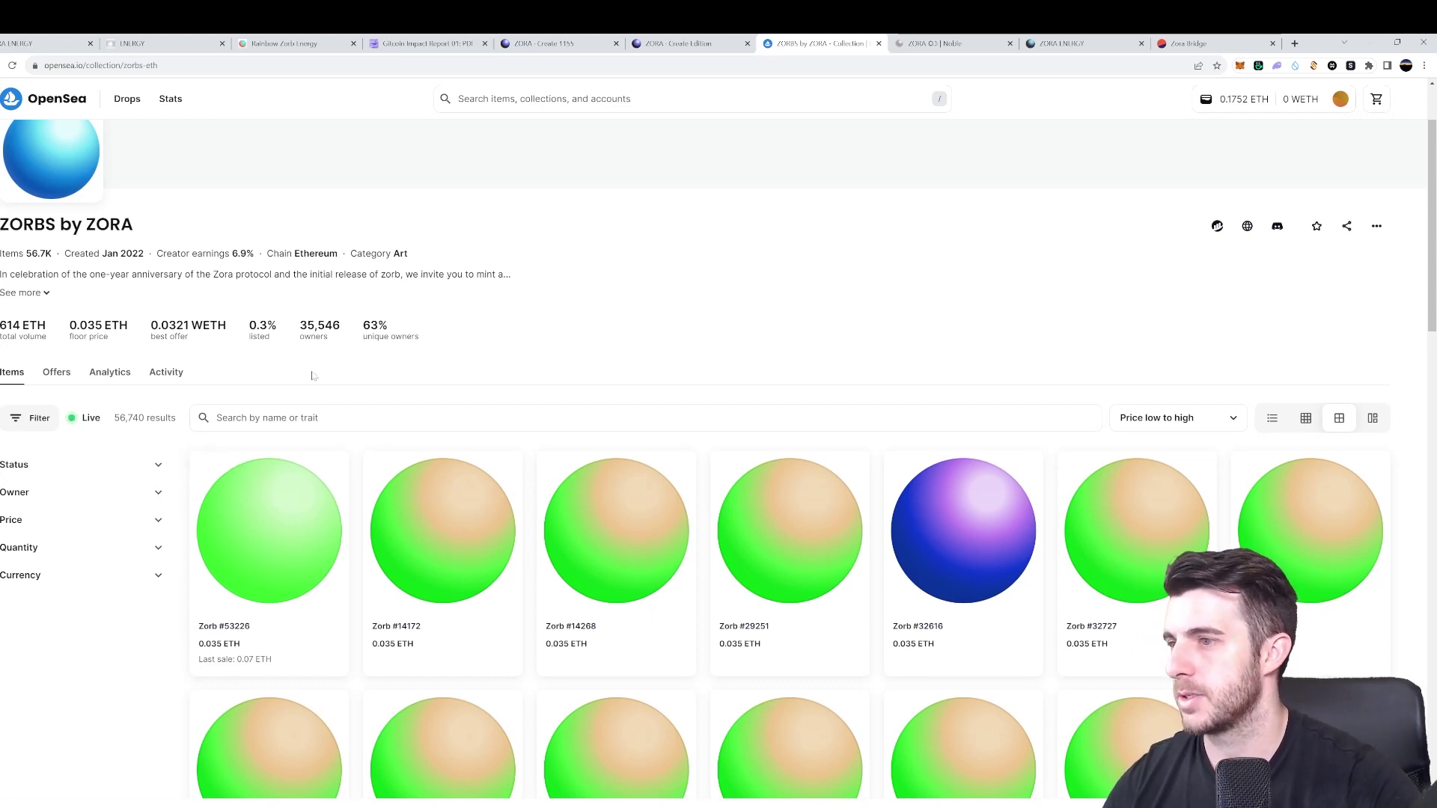
scroll(112, 449, "down", 1)
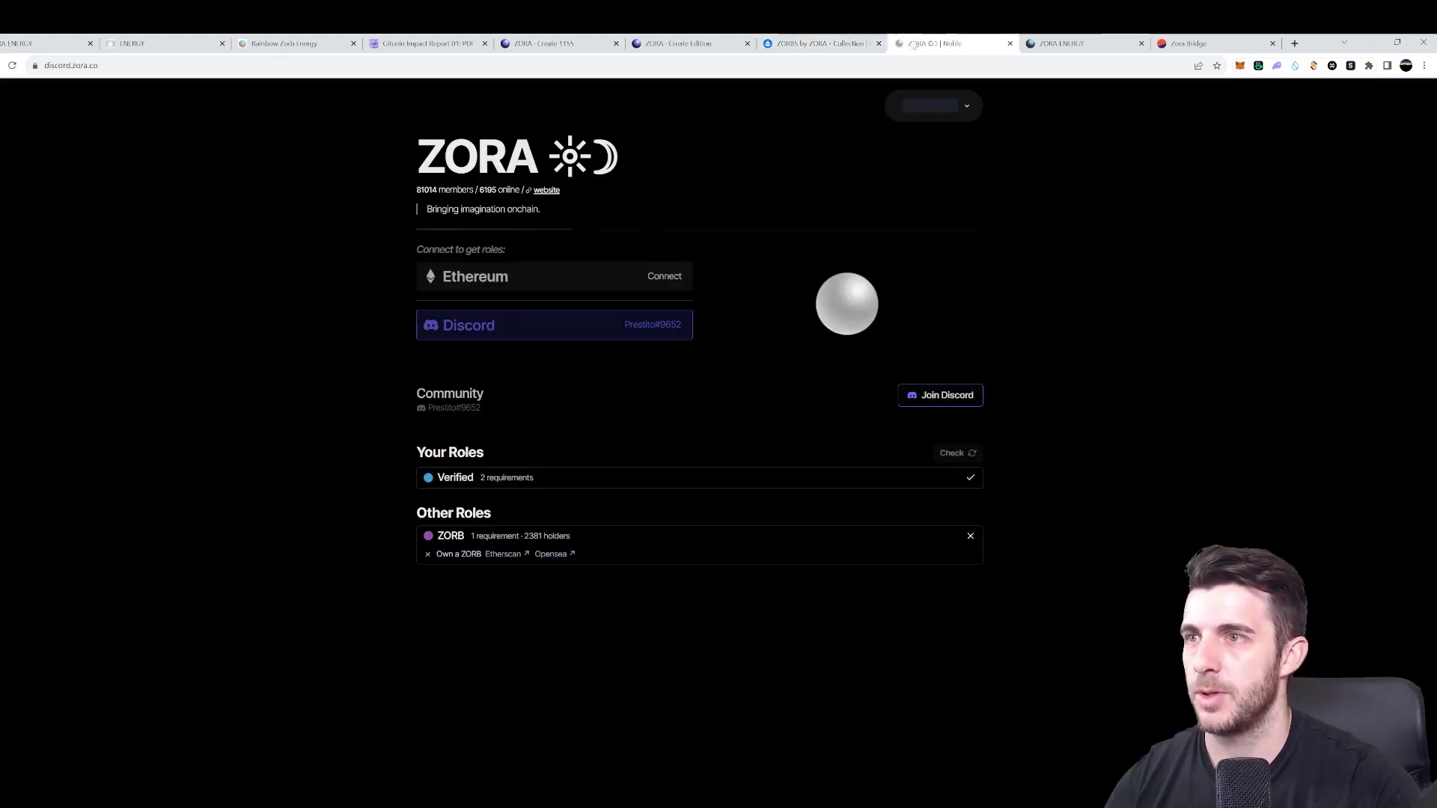
Check the ZORB role's 'Own a ZORB' requirement on Noble, then return to the ZORBS by ZORA collection.
left_click(937, 42)
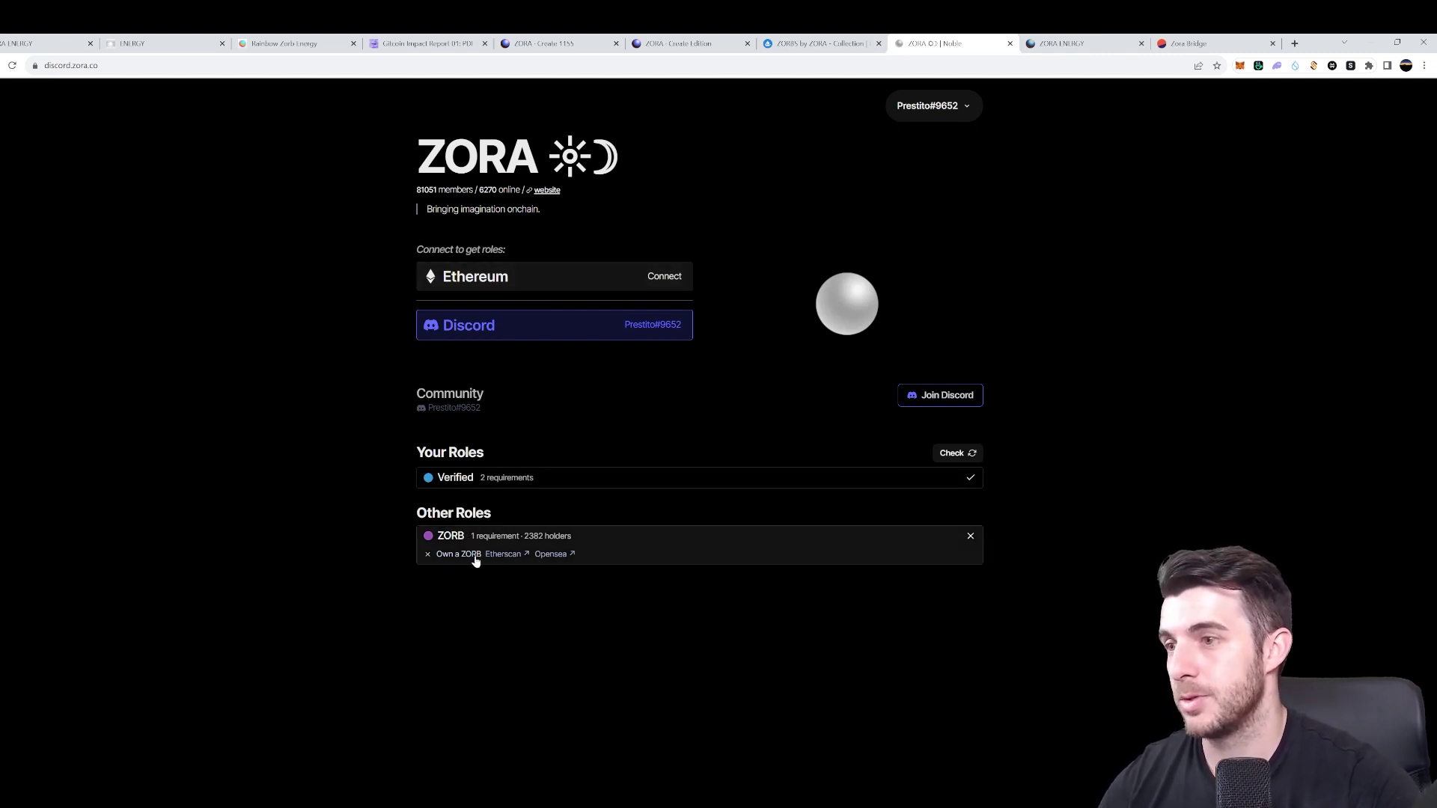
key("ctrl+shift+Tab")
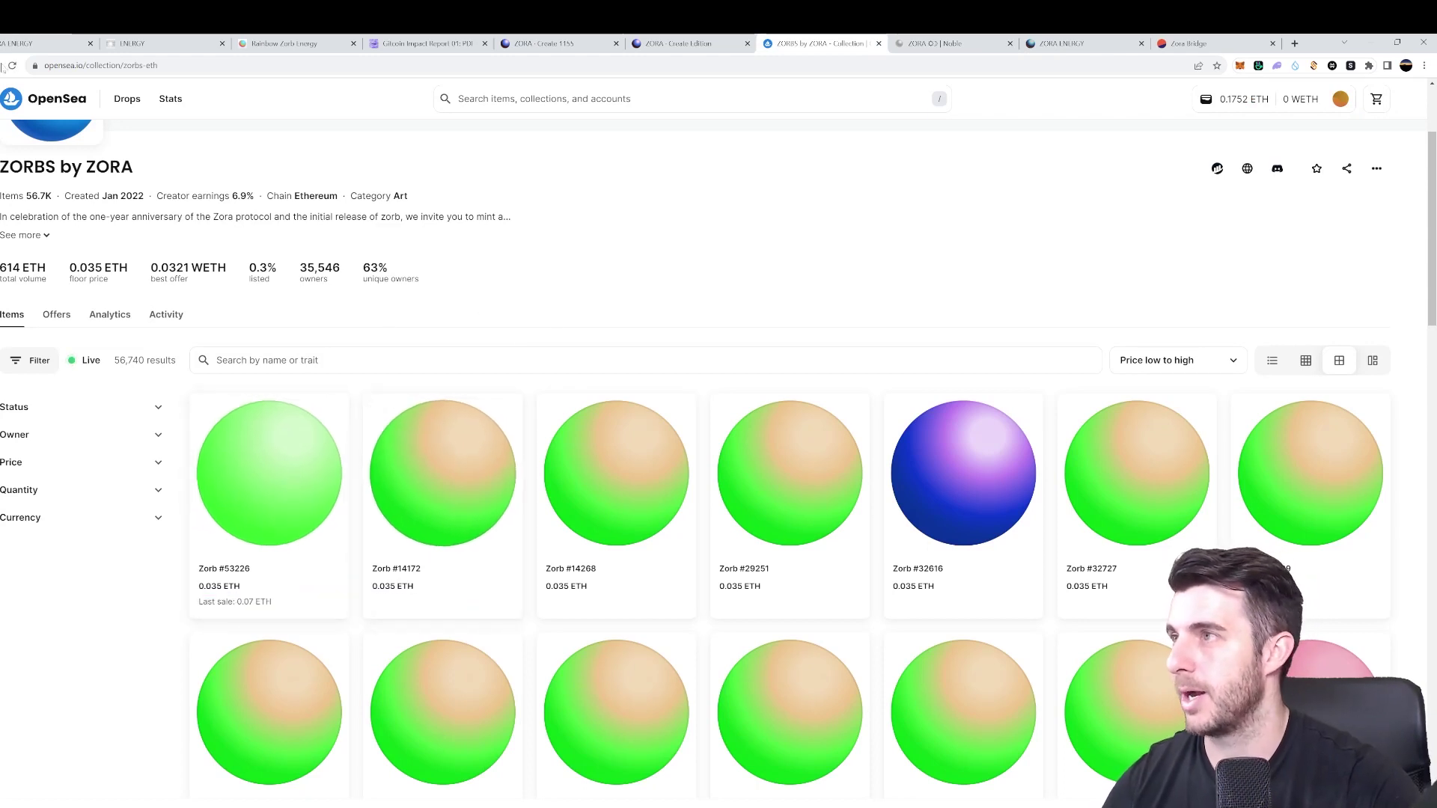
Reload the ZORBS by ZORA collection and scroll through its listings.
left_click(12, 65)
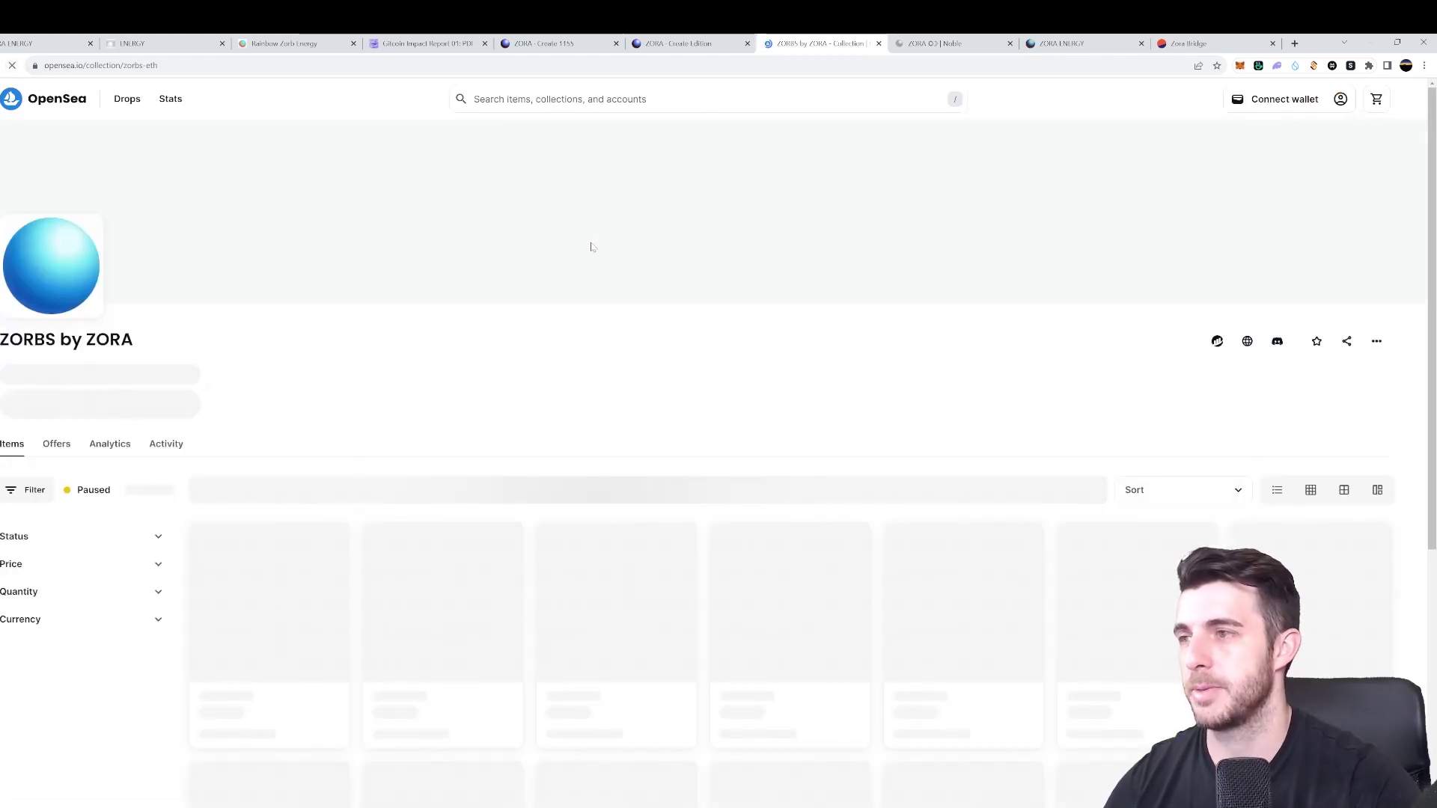
scroll(356, 228, "down", 3)
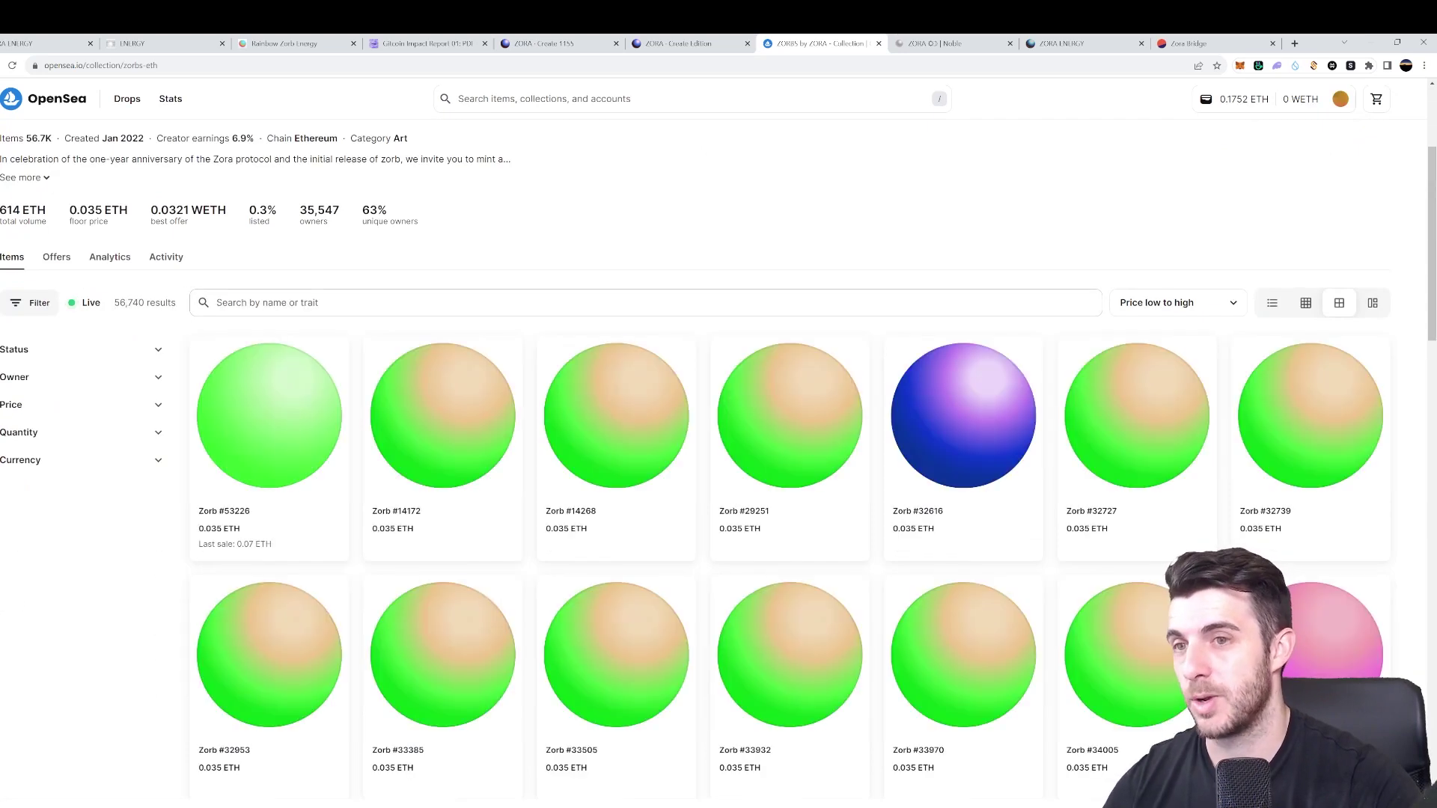
scroll(367, 303, "down", 2)
scroll(324, 292, "up", 2)
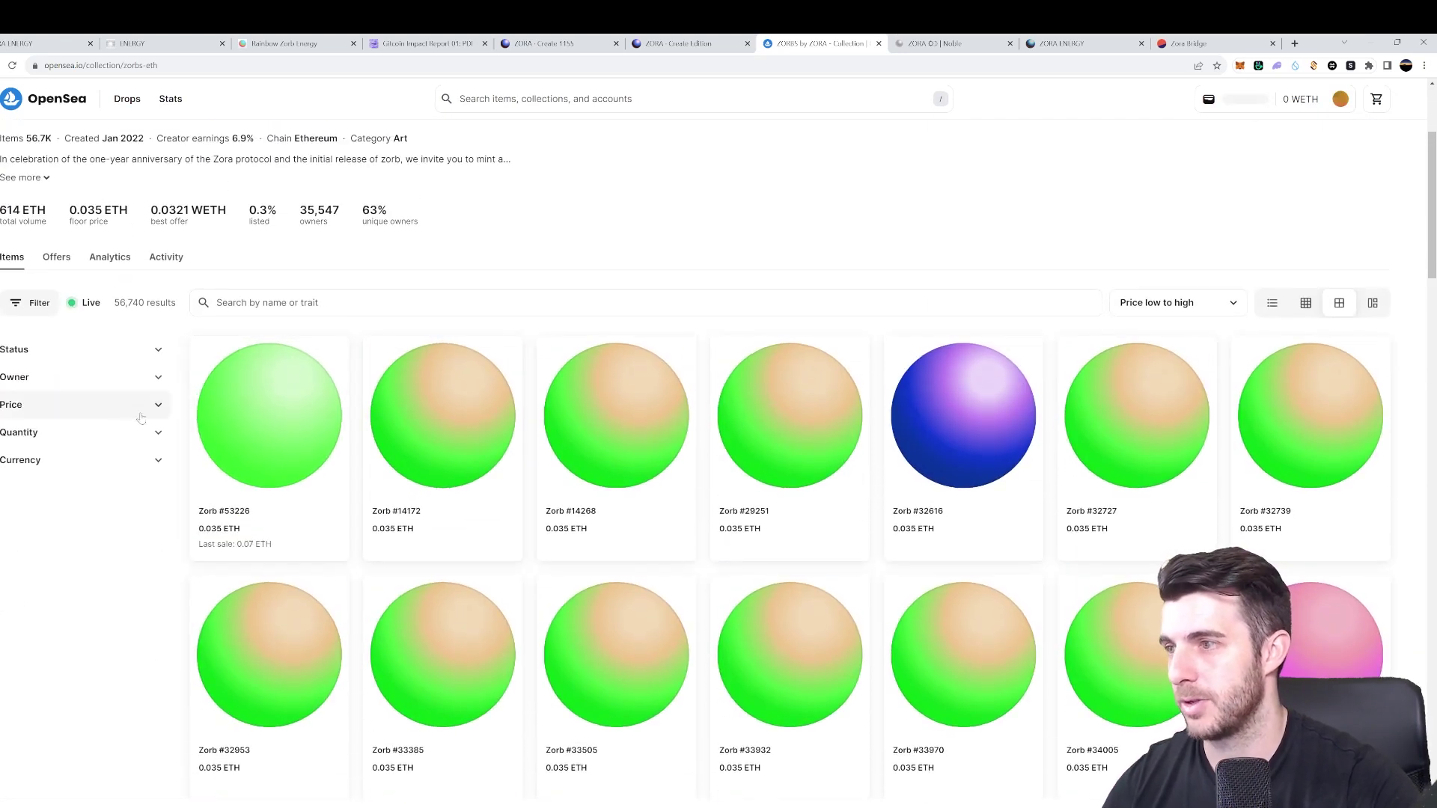
scroll(262, 487, "down", 1)
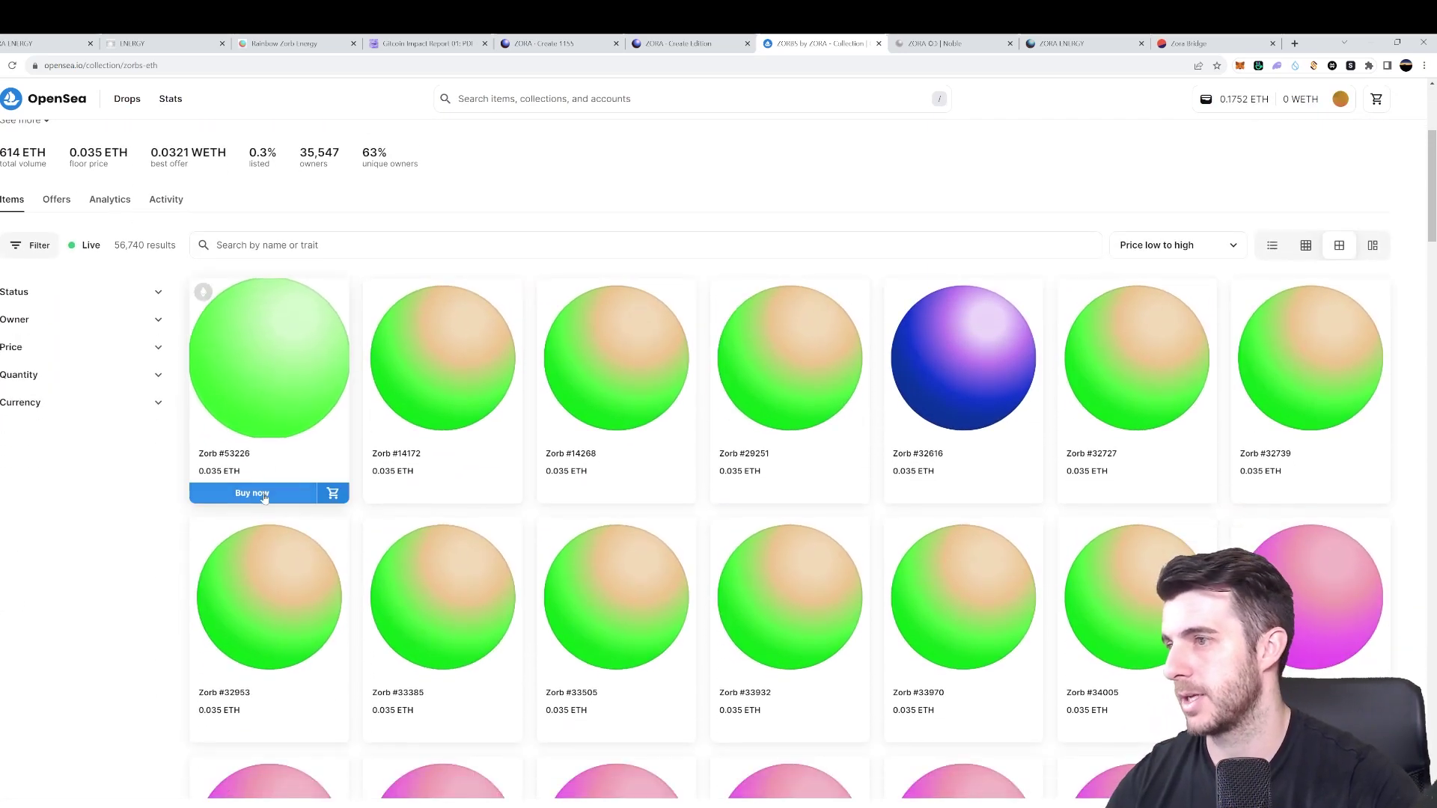
Buy Zorb #53226 for 0.034999 ETH on Ethereum Mainnet, then return to the Zora roles page.
left_click(264, 494)
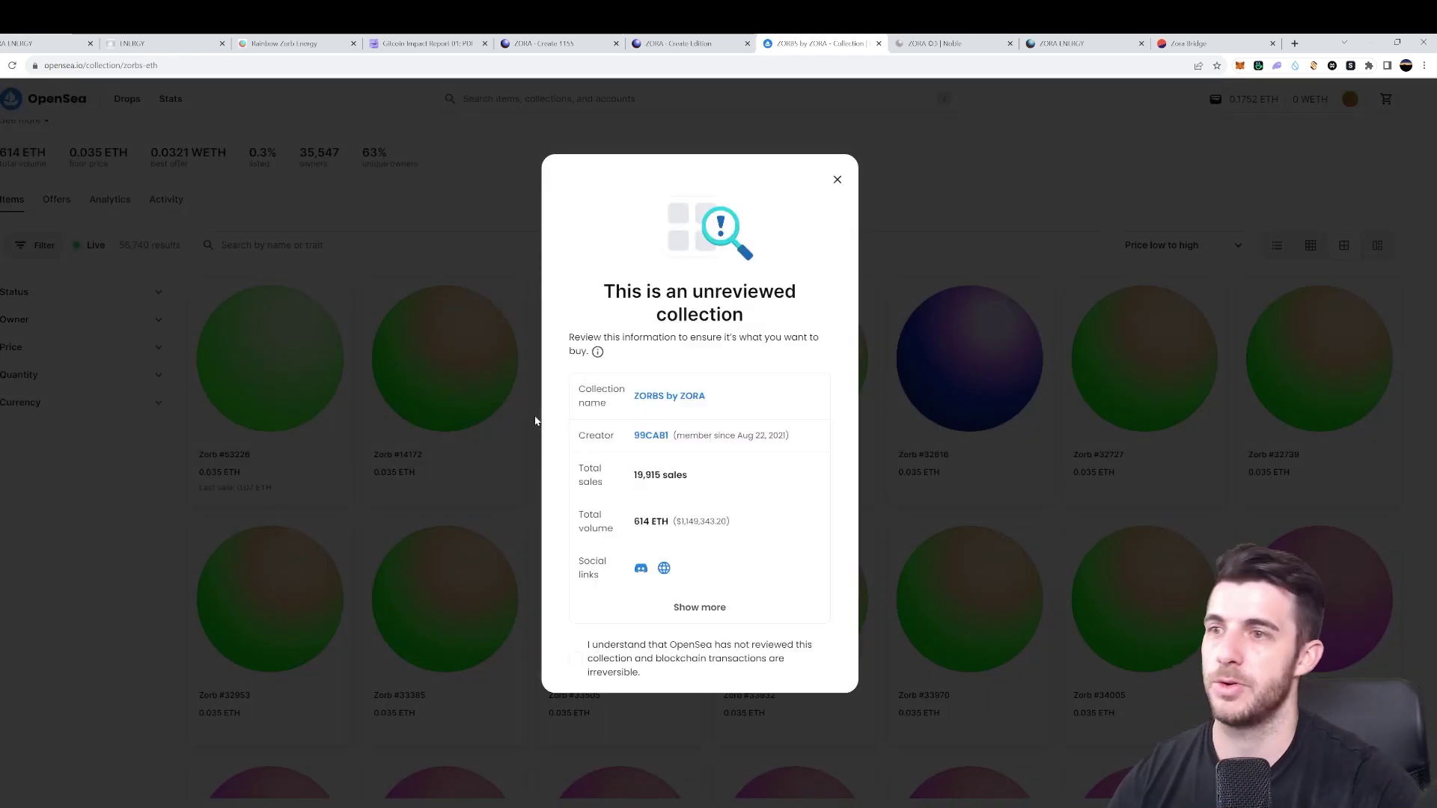
left_click(574, 662)
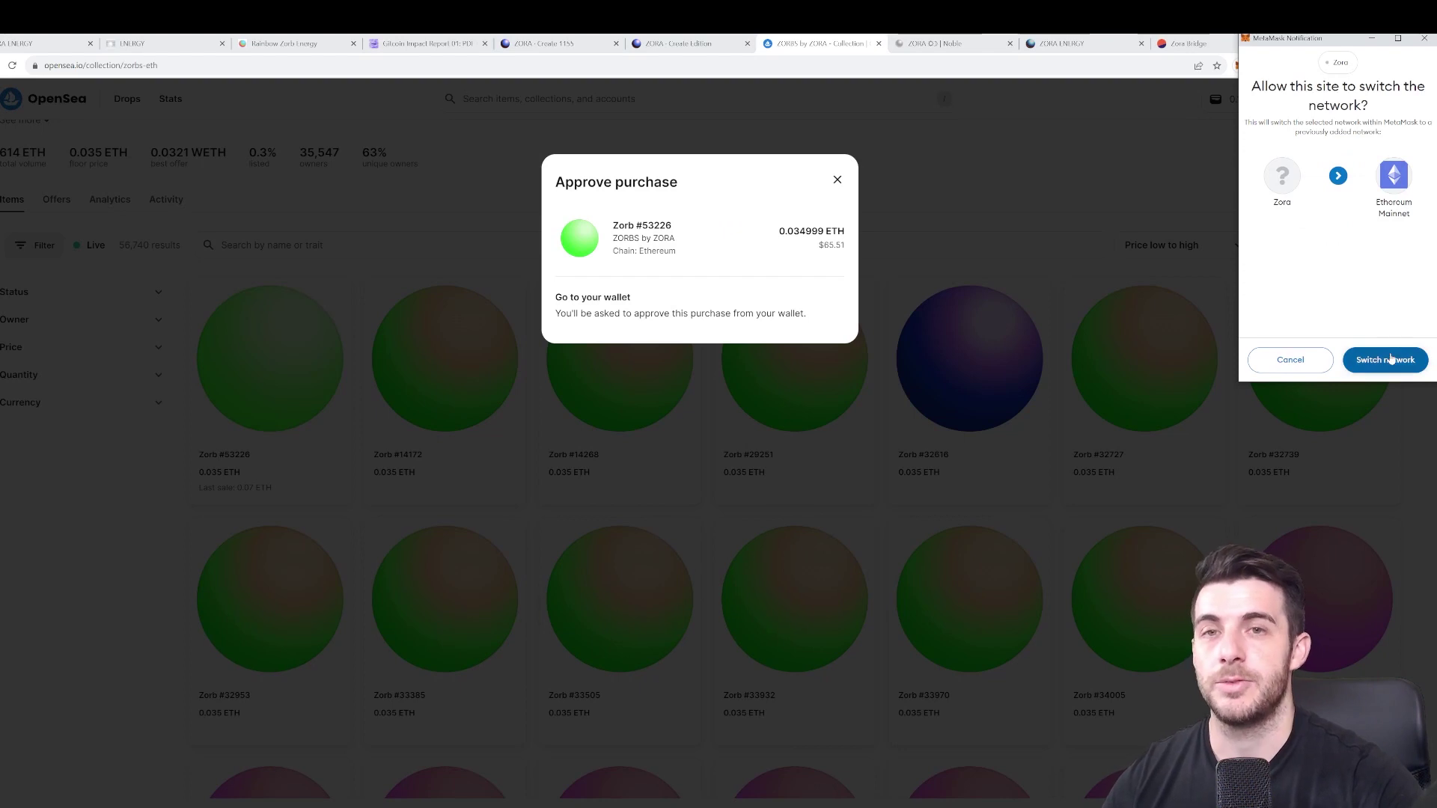
left_click(1390, 359)
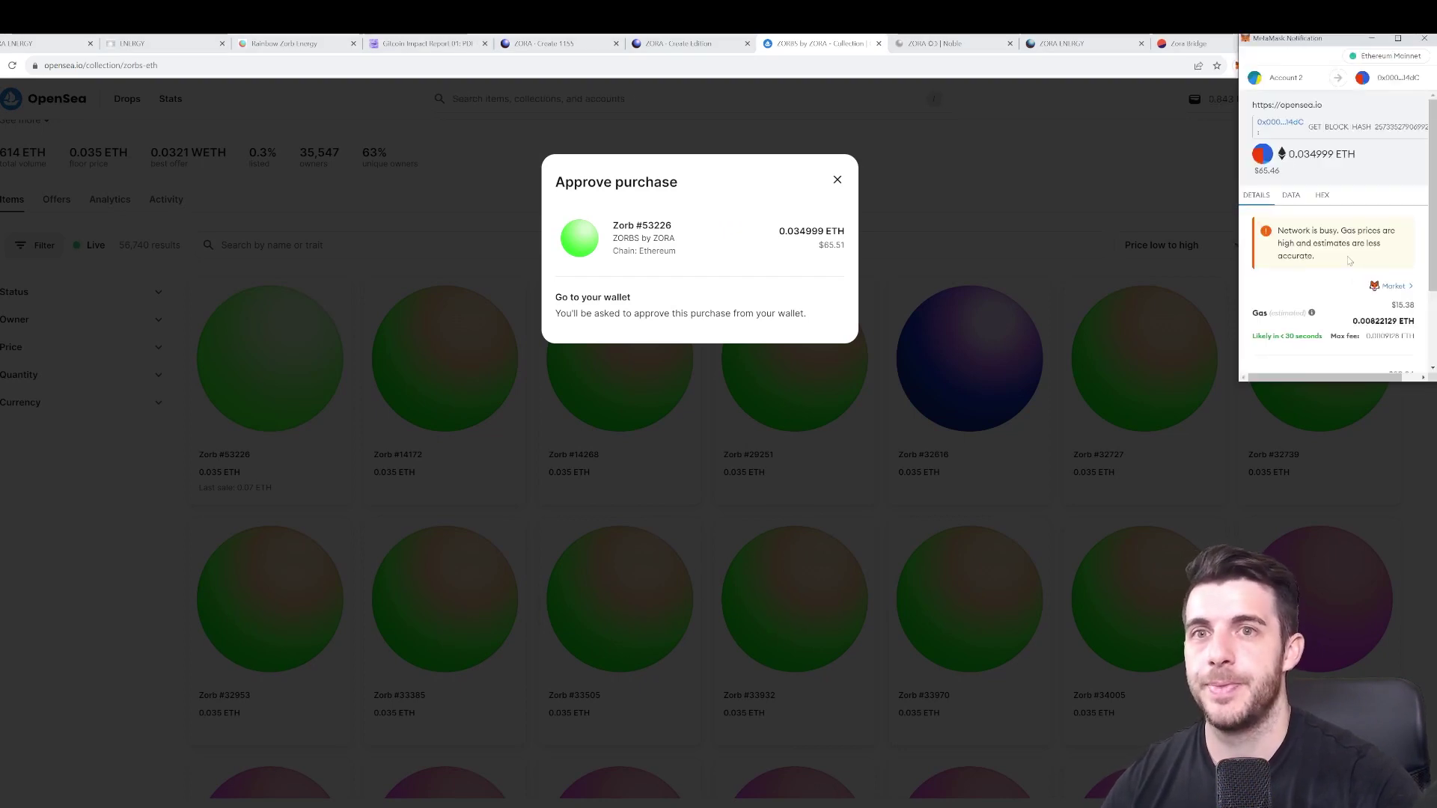
scroll(1349, 261, "down", 3)
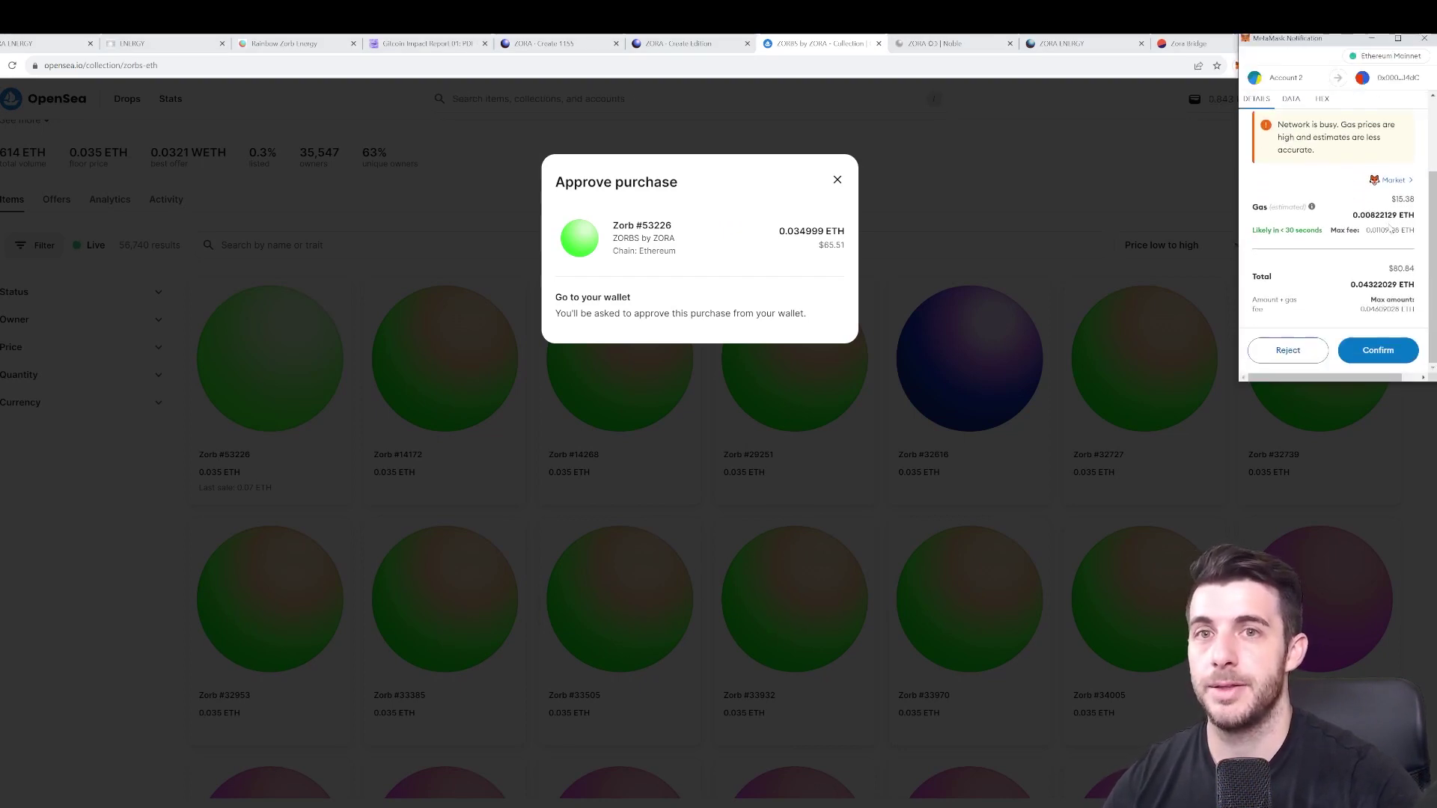
left_click(1374, 353)
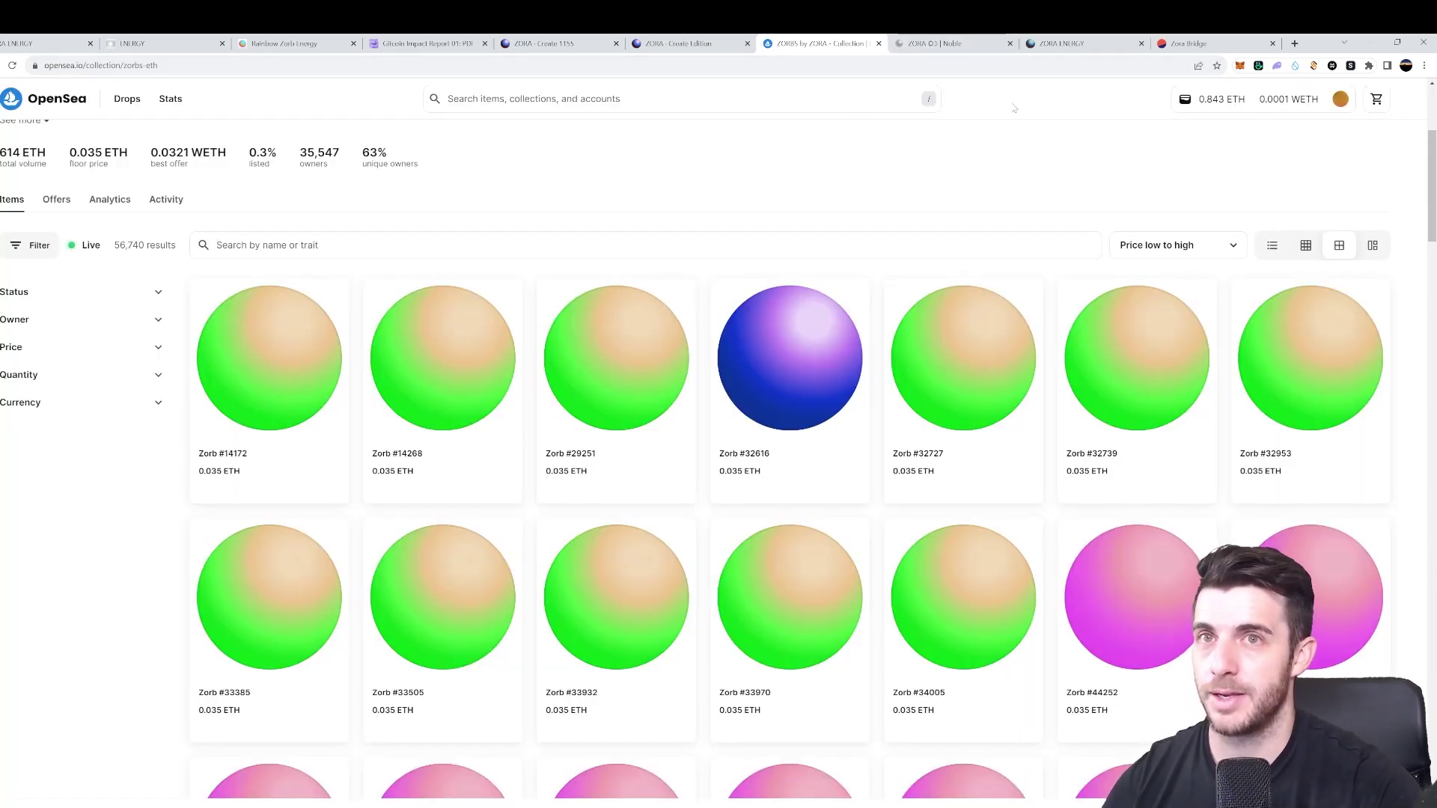
left_click(936, 44)
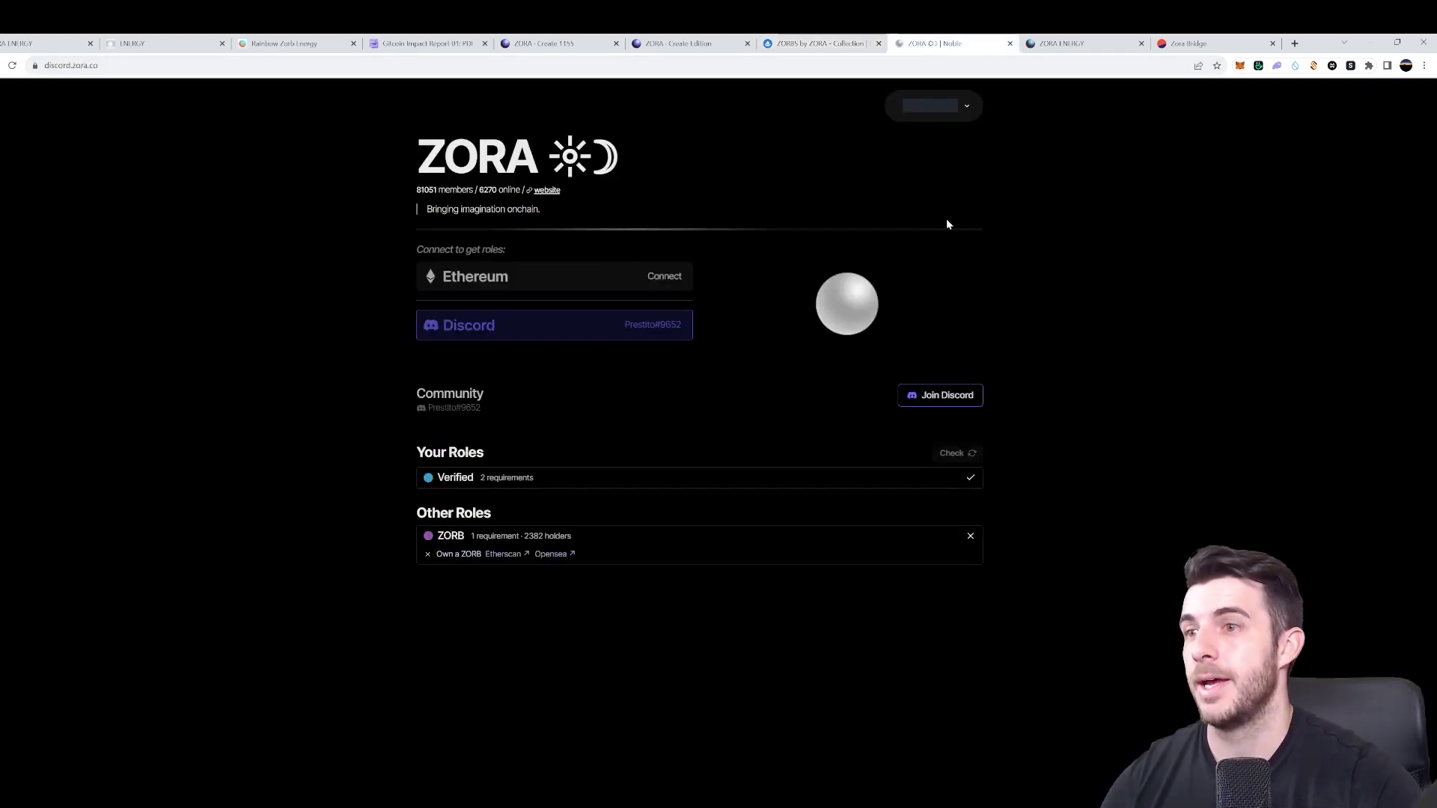
Connect MetaMask Account 2 as the Ethereum wallet on Noble and sign the verification message.
left_click(528, 290)
left_click(663, 449)
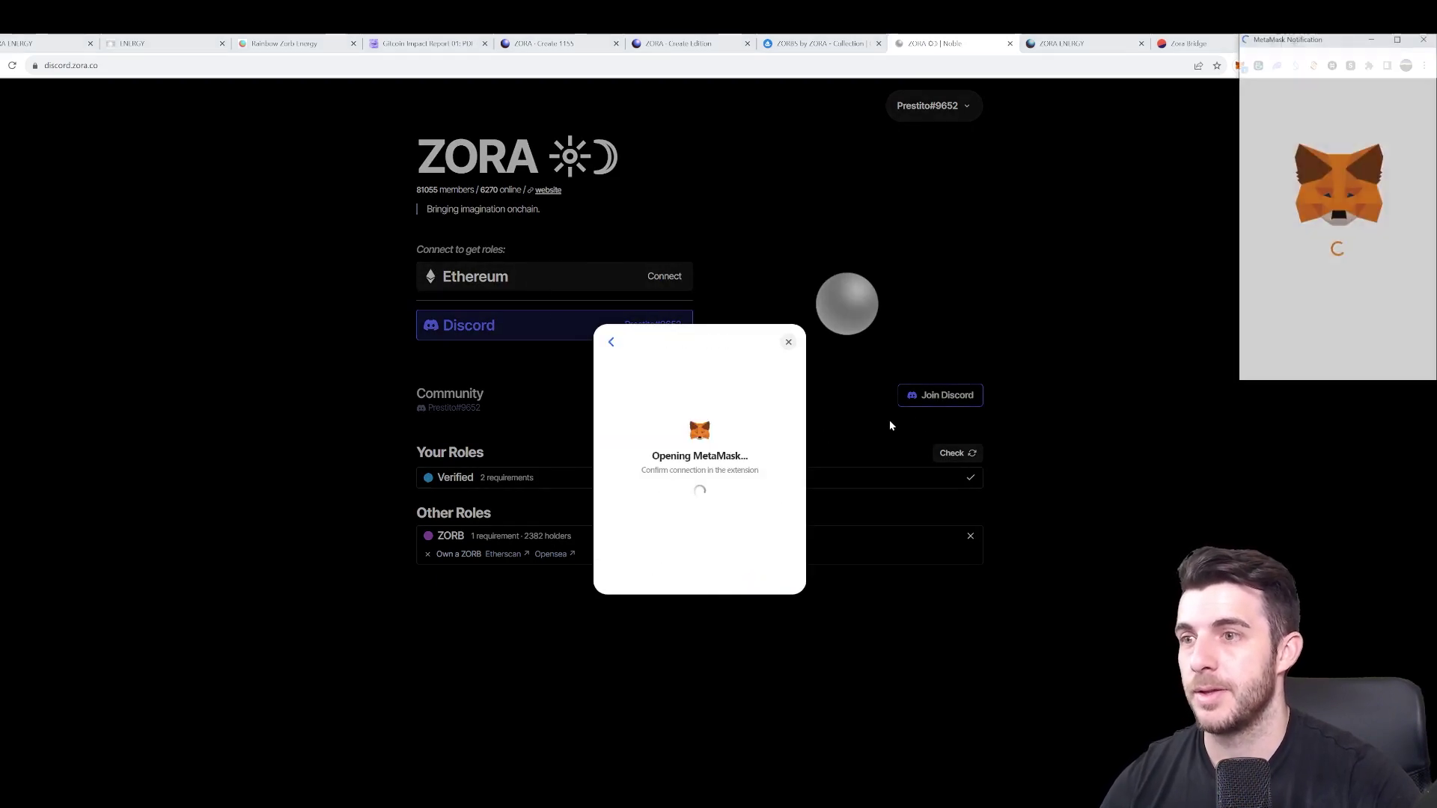
left_click(1382, 363)
left_click(1379, 363)
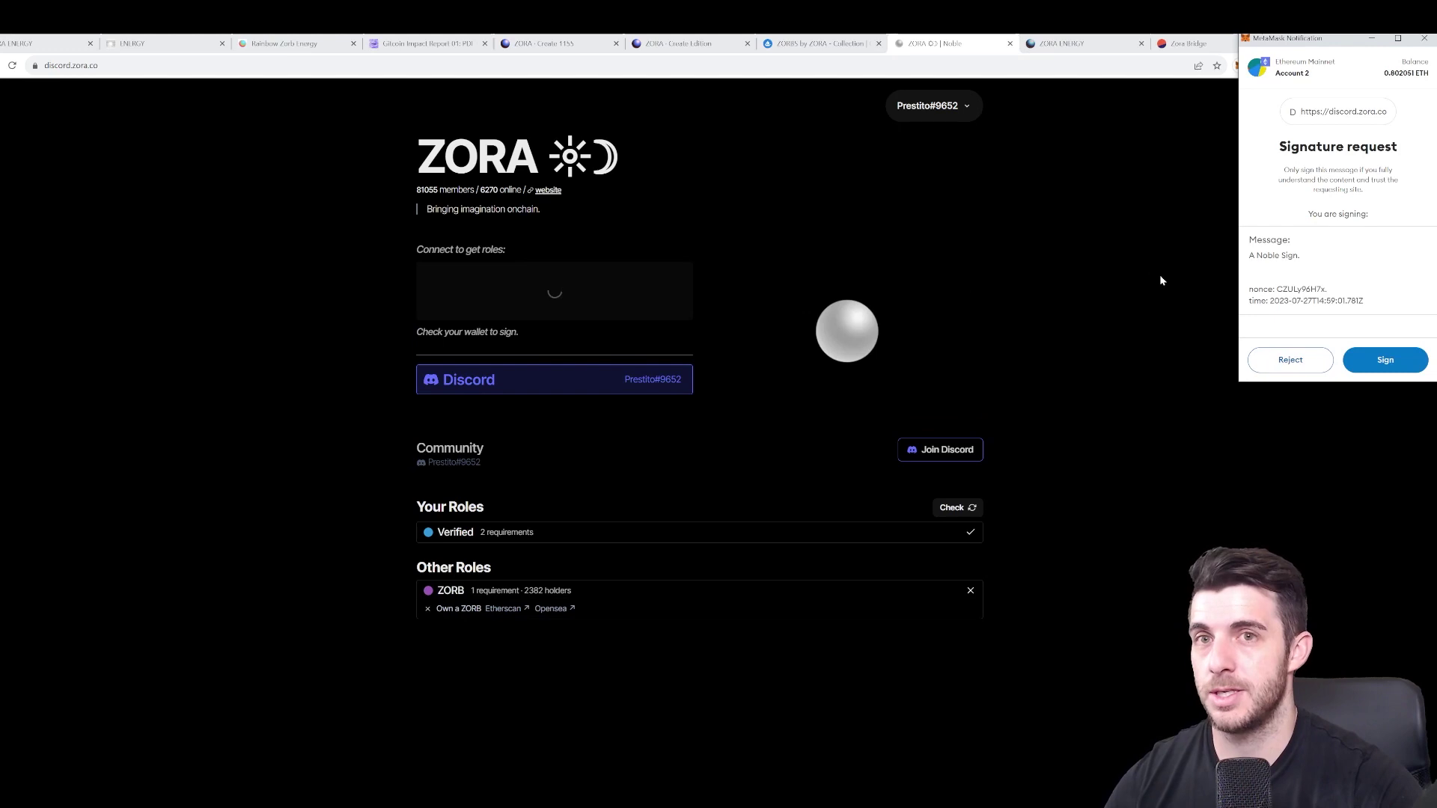
left_click(1392, 365)
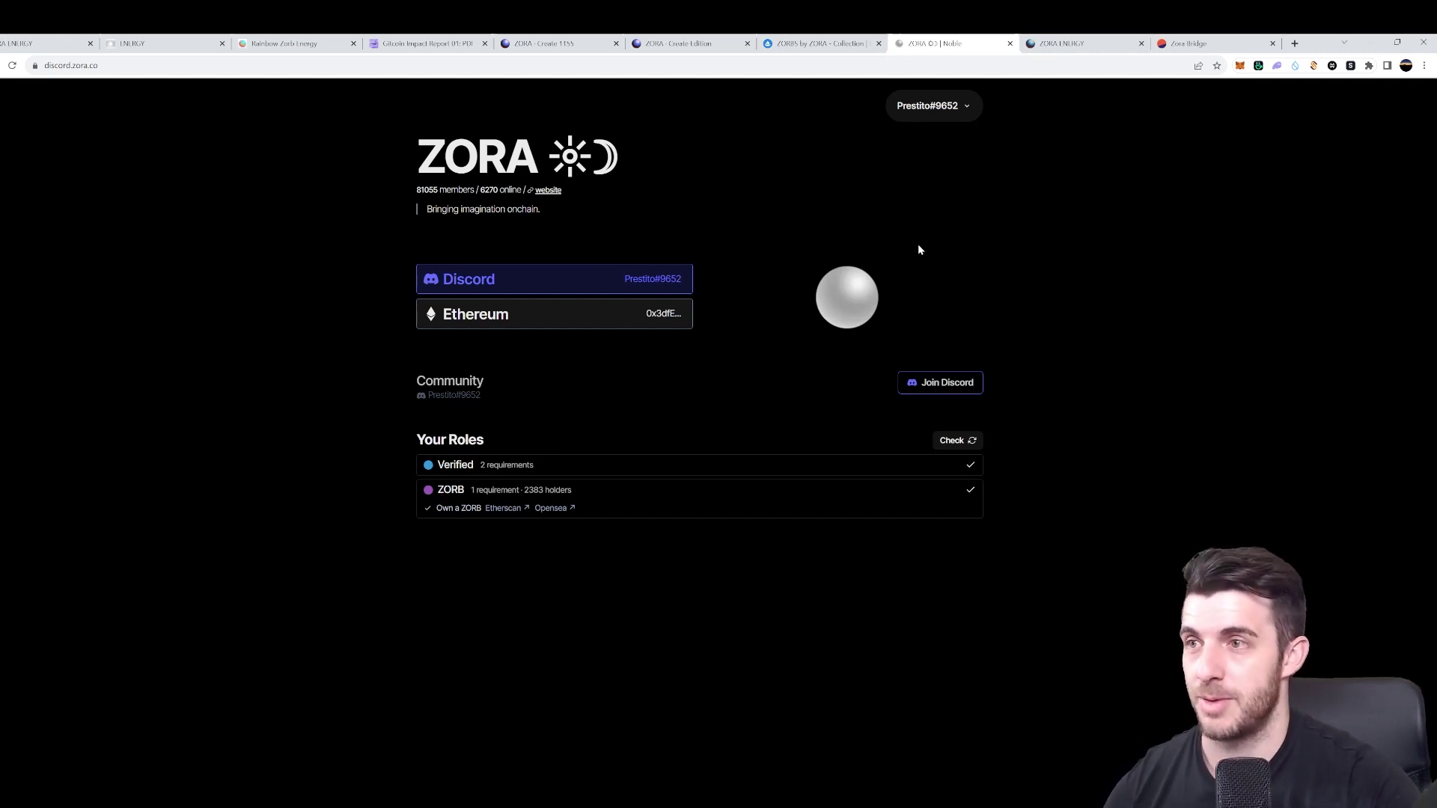
left_click(1060, 42)
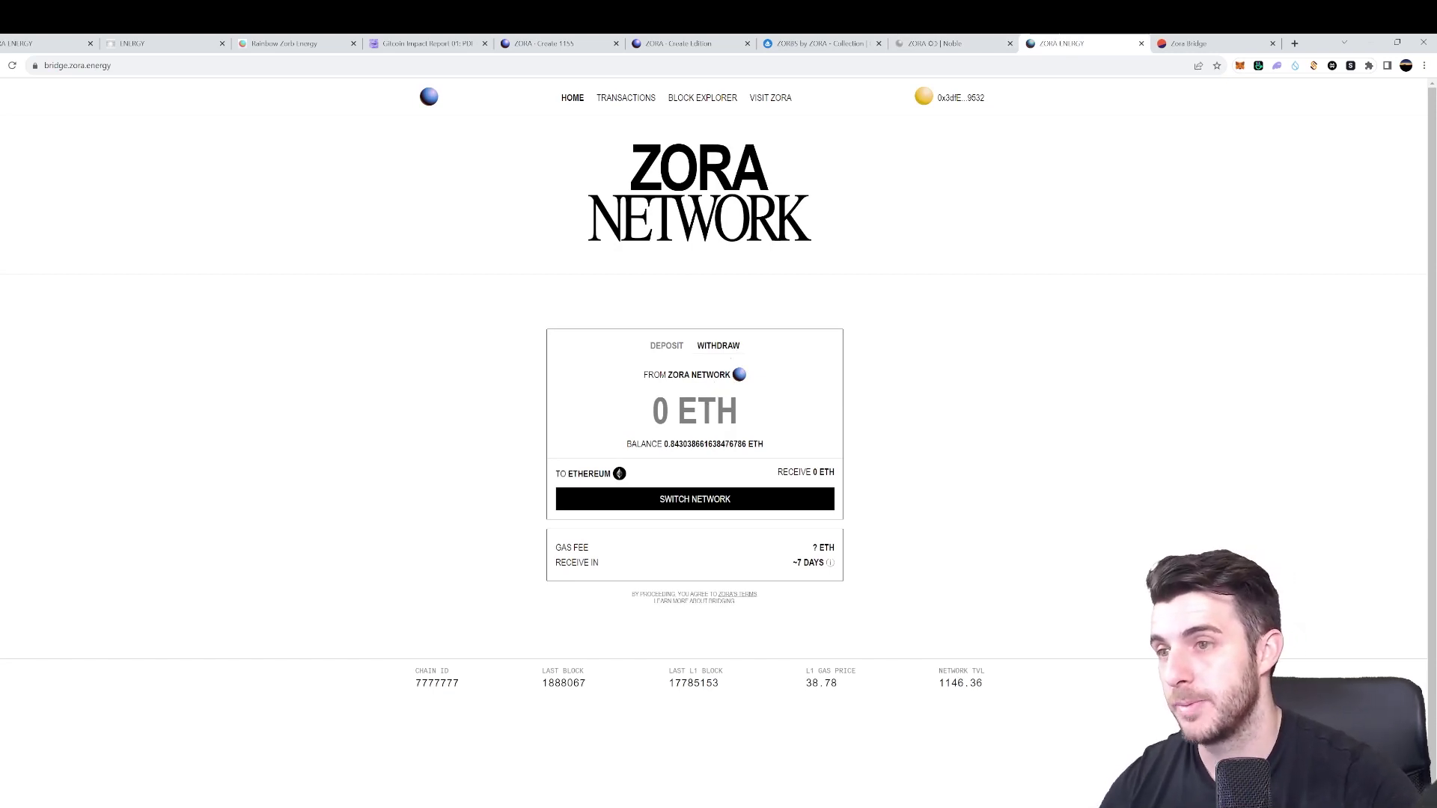
Switch the wallet to the Zora network and enter a 0.1 ETH withdrawal amount.
left_click(742, 497)
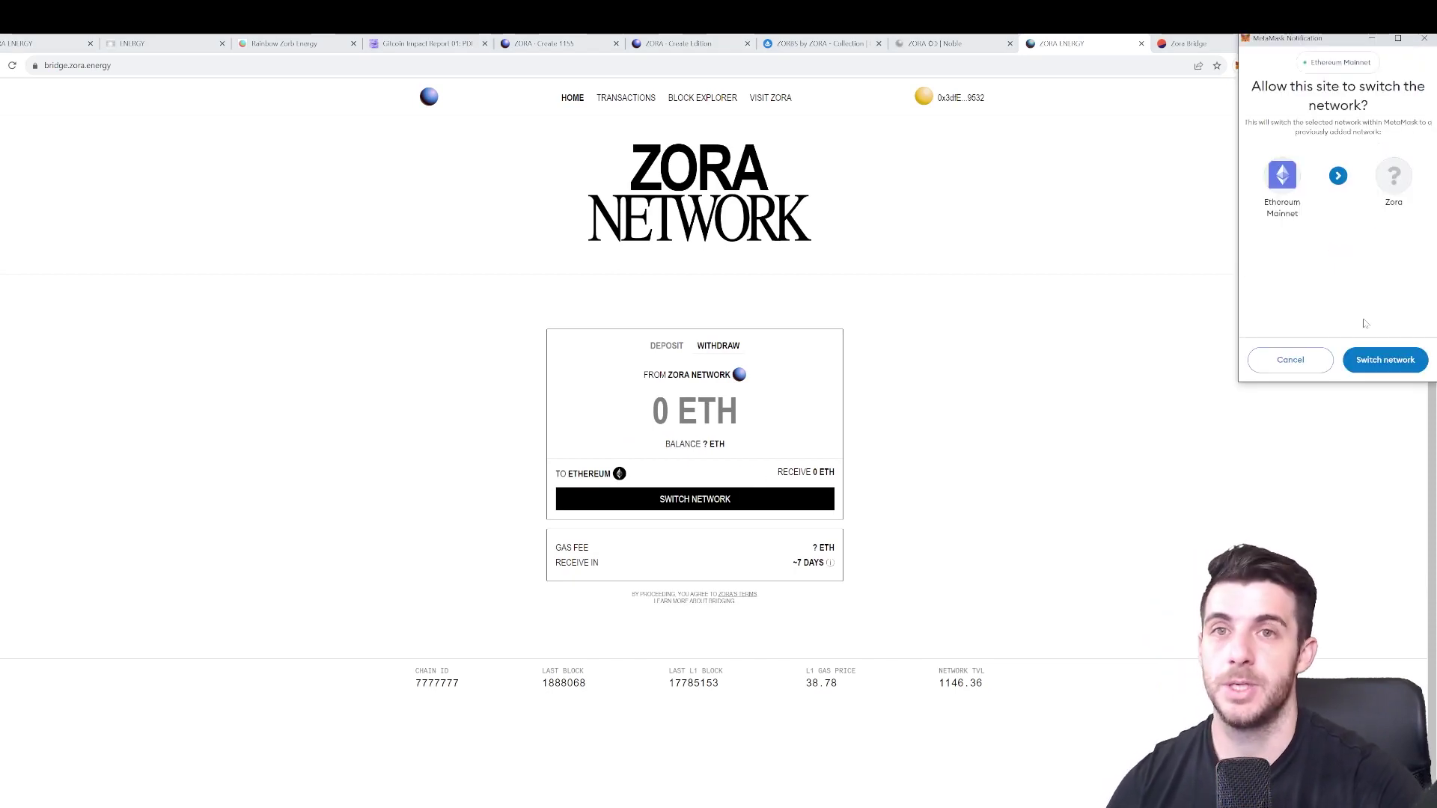
left_click(1377, 364)
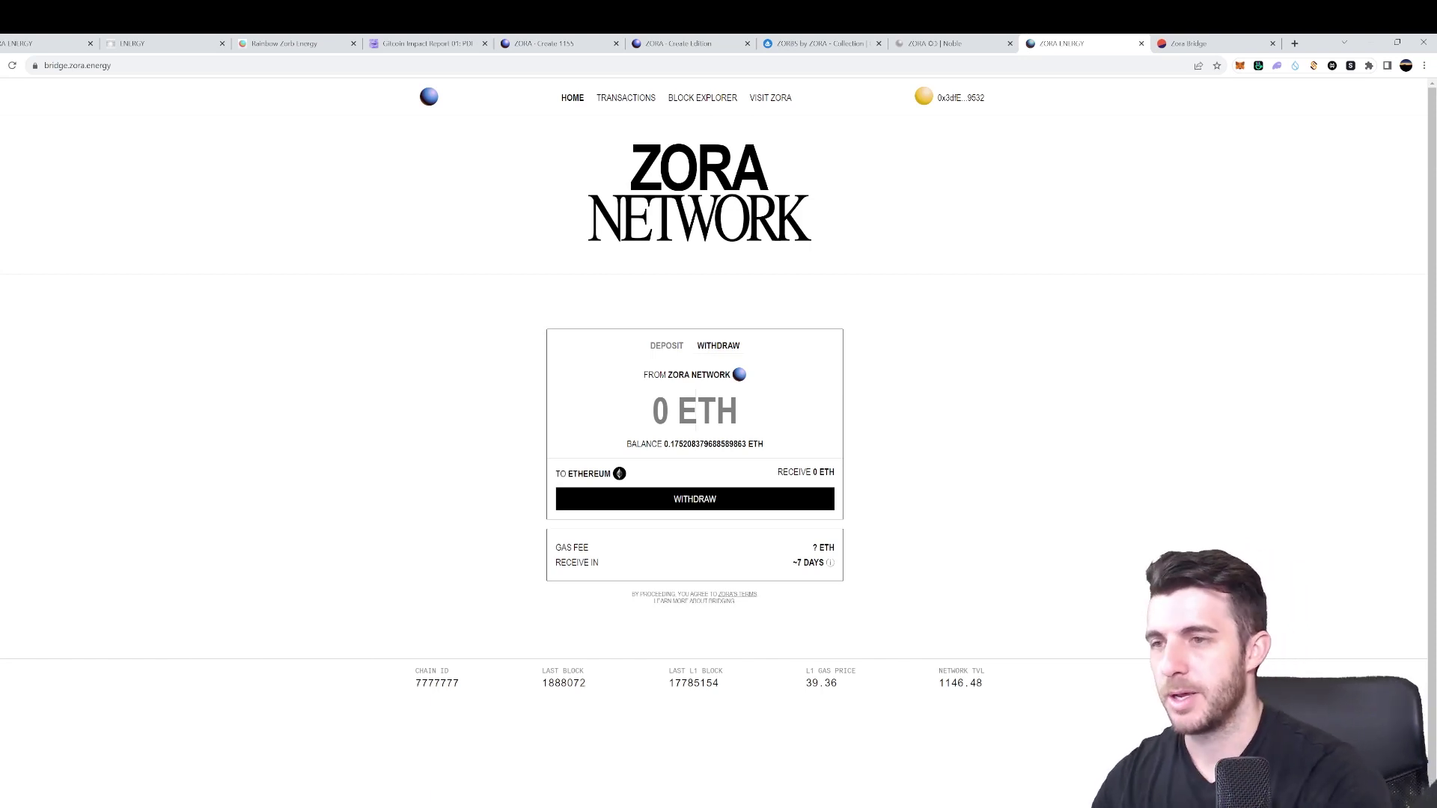
type("0.1")
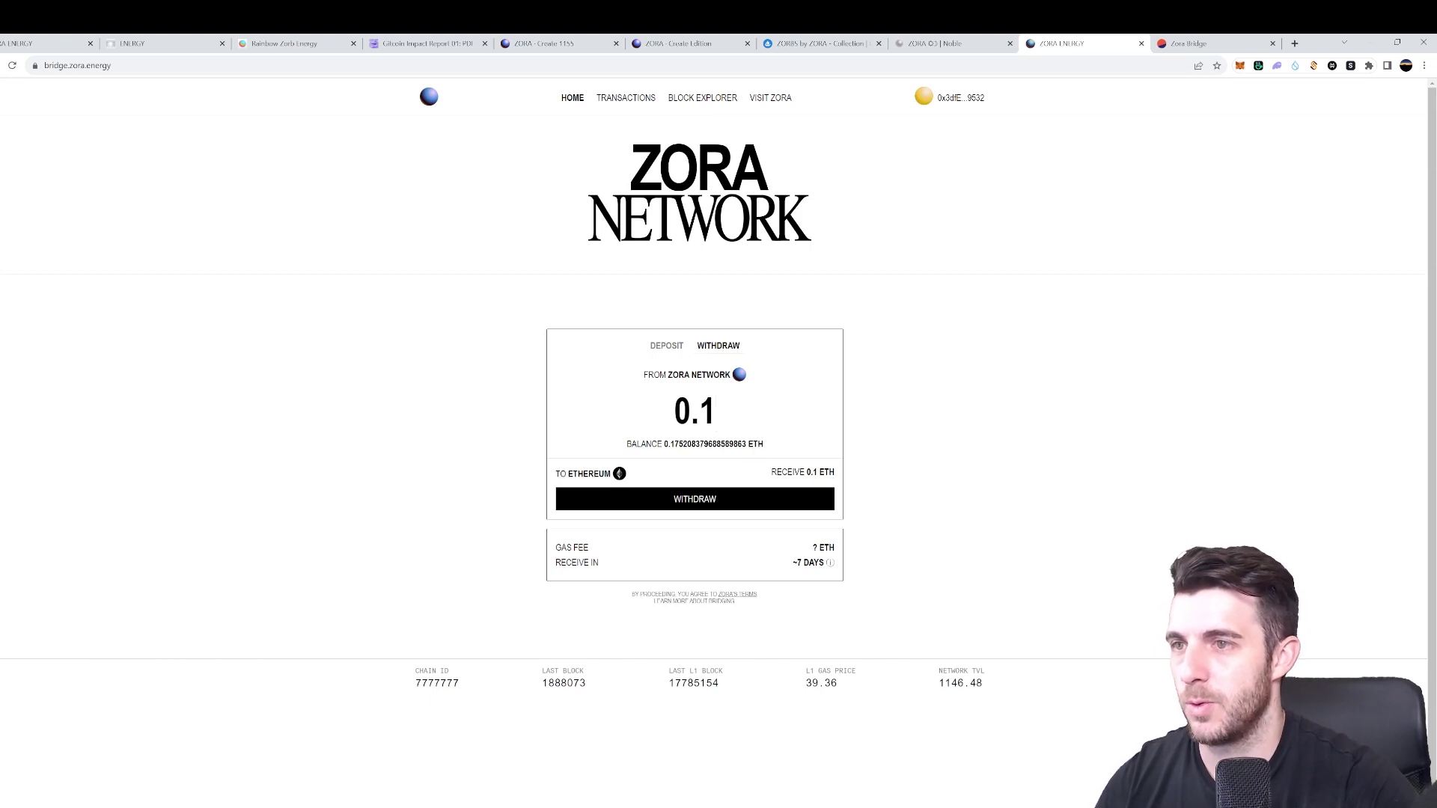
Review the 0.1 ETH withdrawal, tick all three acknowledgements, then go back to revise the amount.
left_click(725, 510)
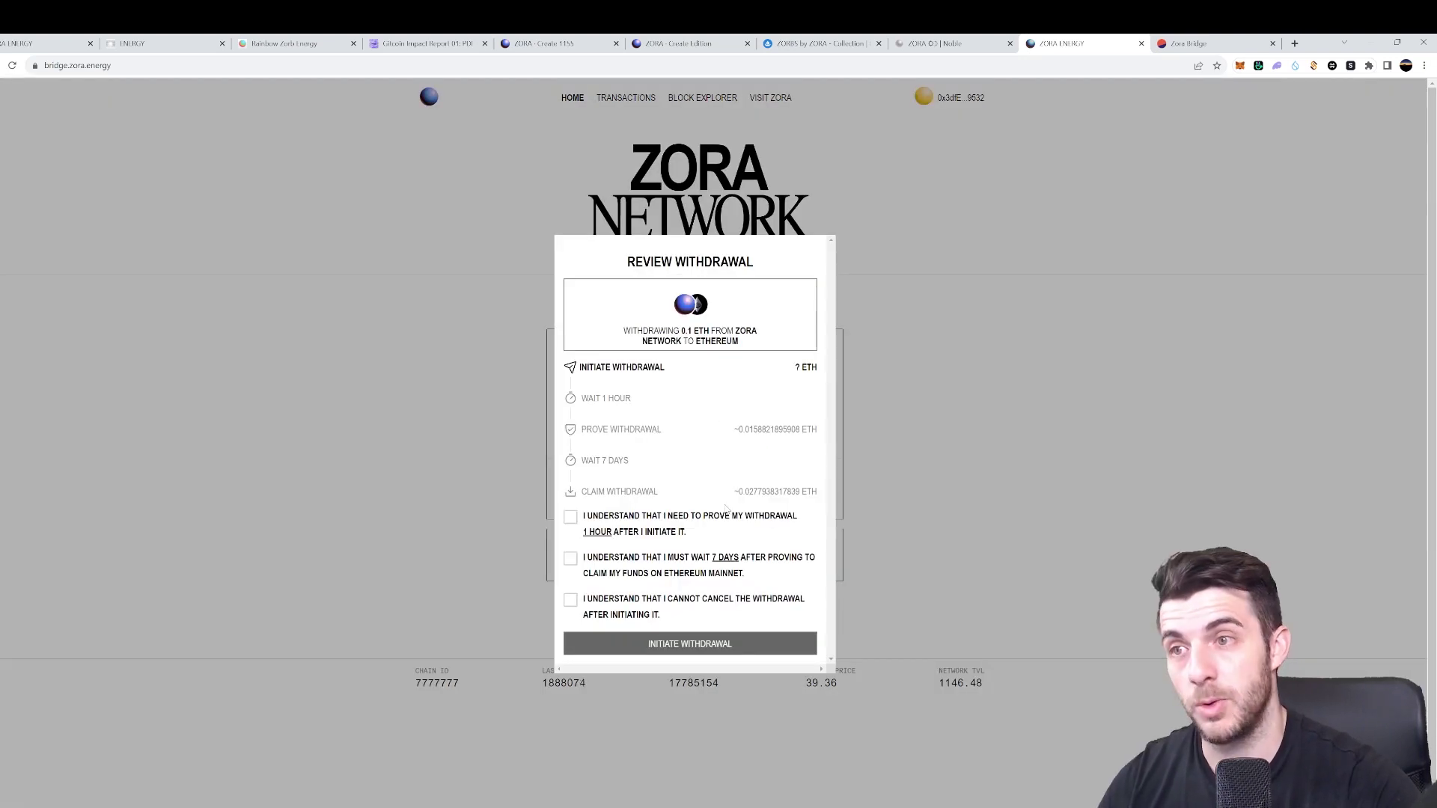
left_click(570, 518)
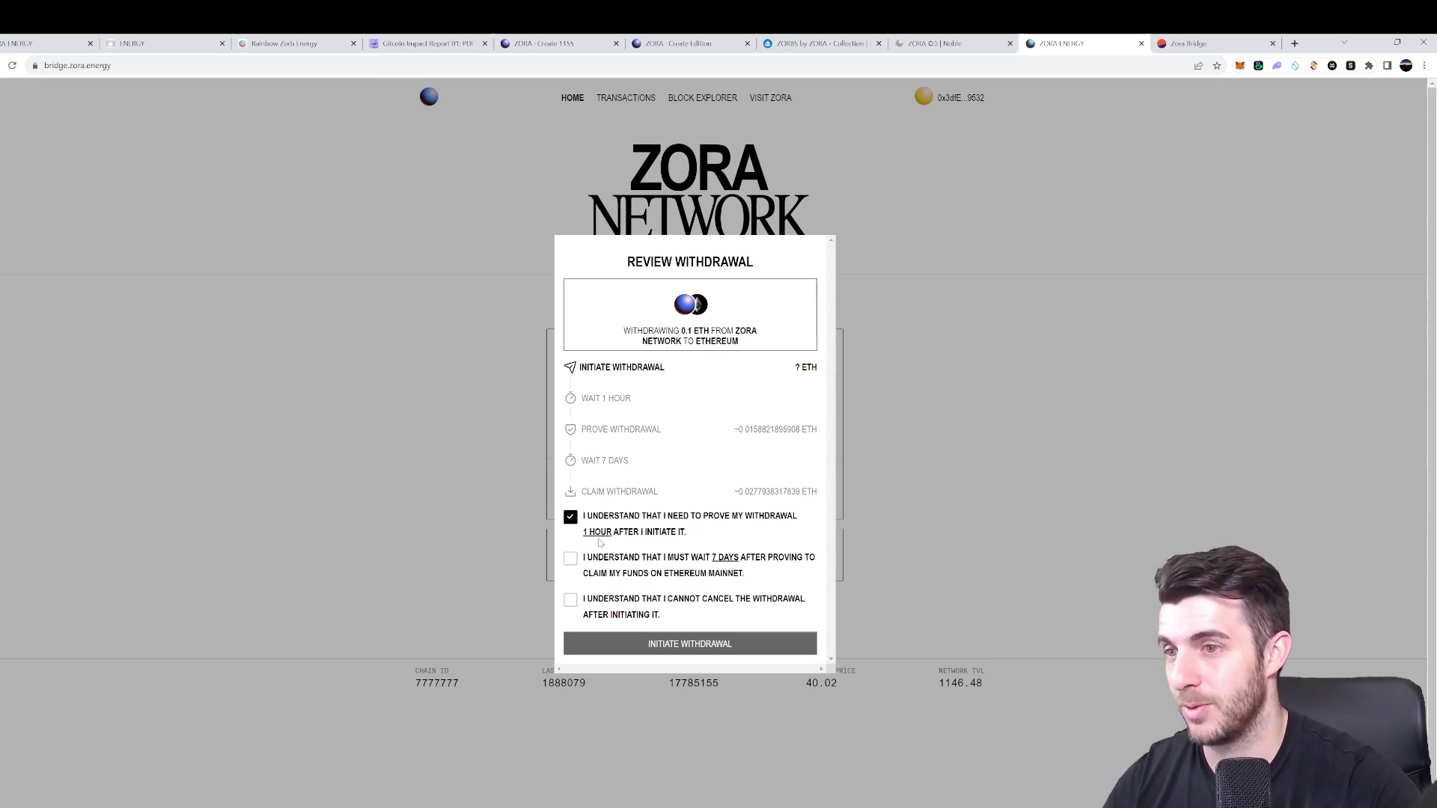
left_click(570, 559)
left_click(571, 599)
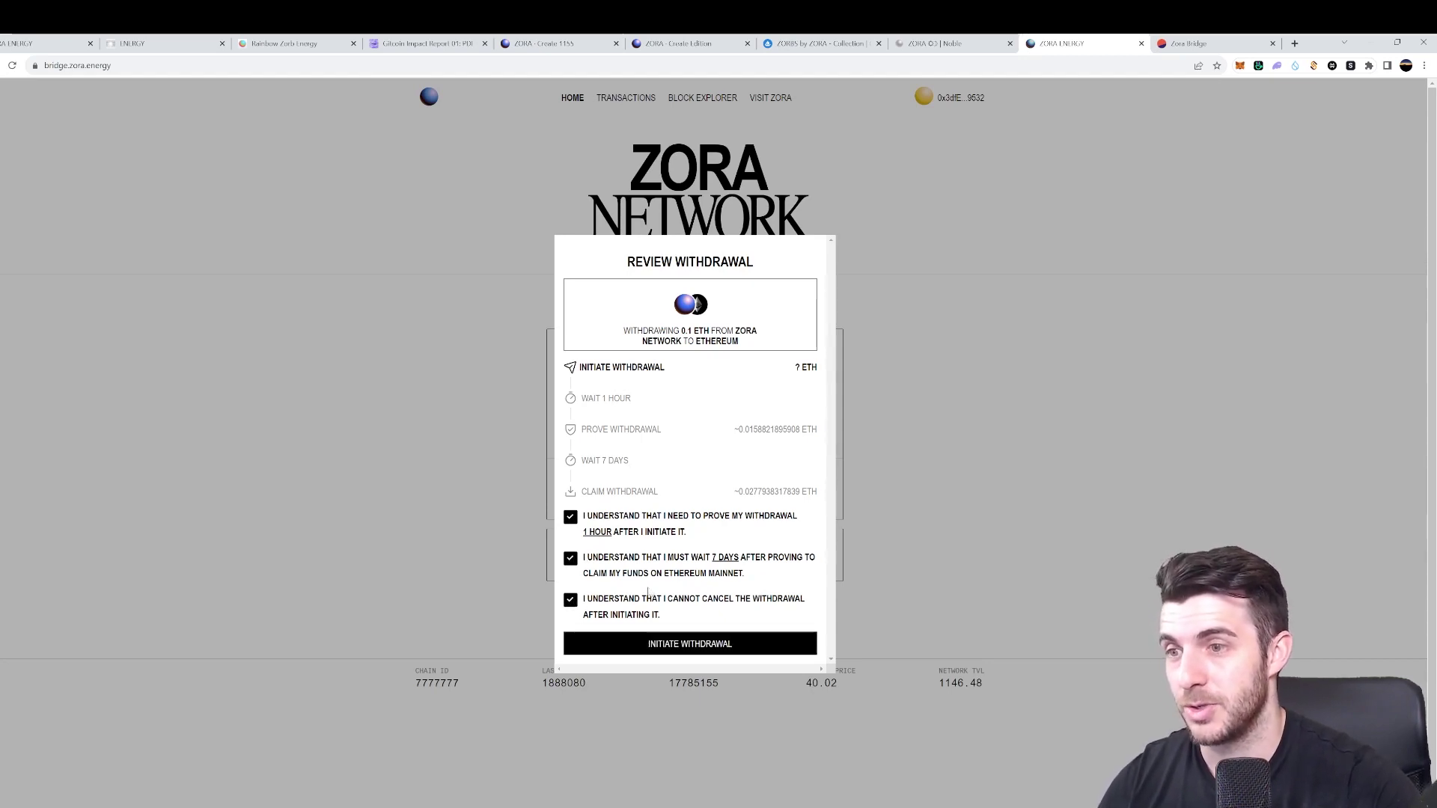
left_click(689, 644)
Change the amount to 0.05 ETH, tick all three acknowledgements, and initiate and confirm the withdrawal.
type("05")
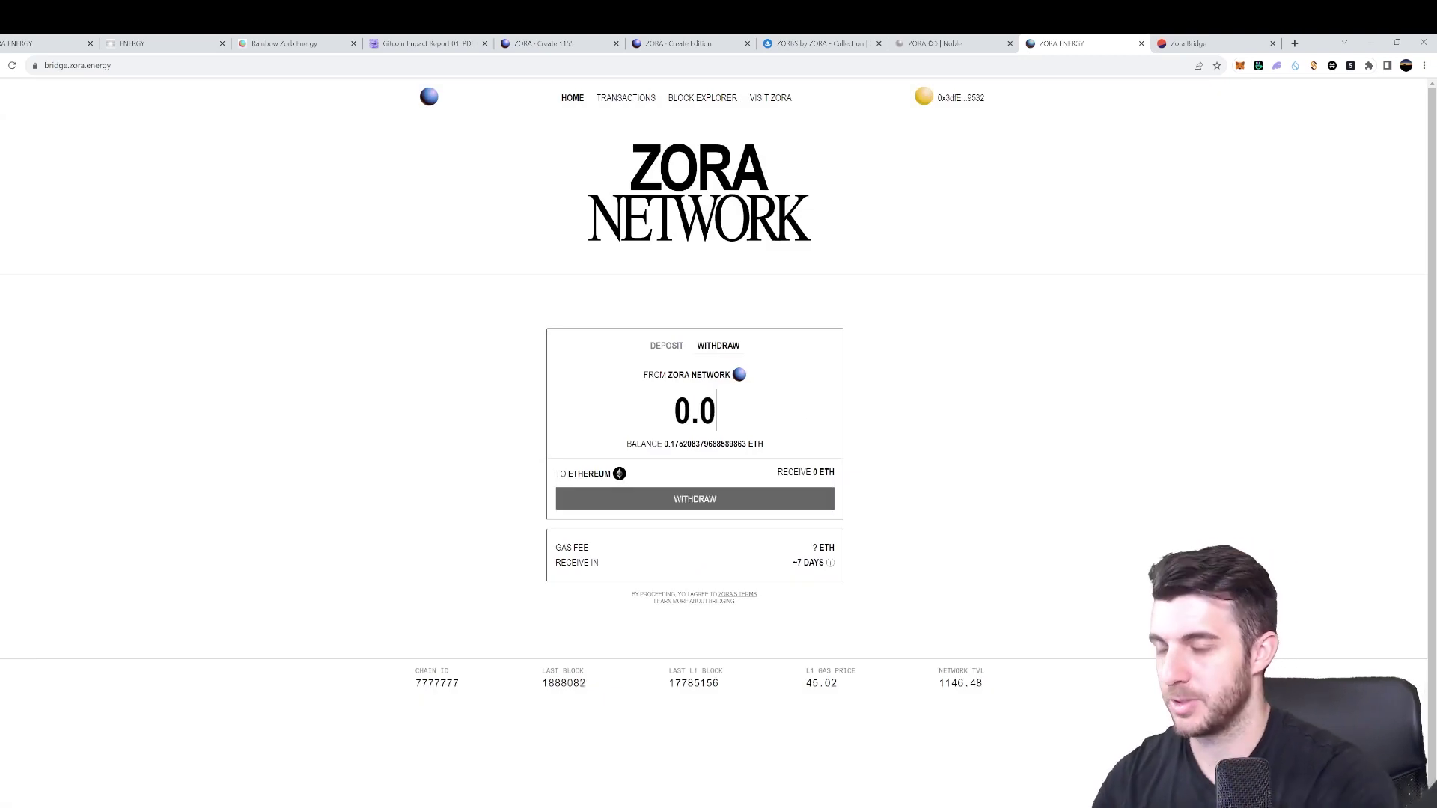
left_click(715, 505)
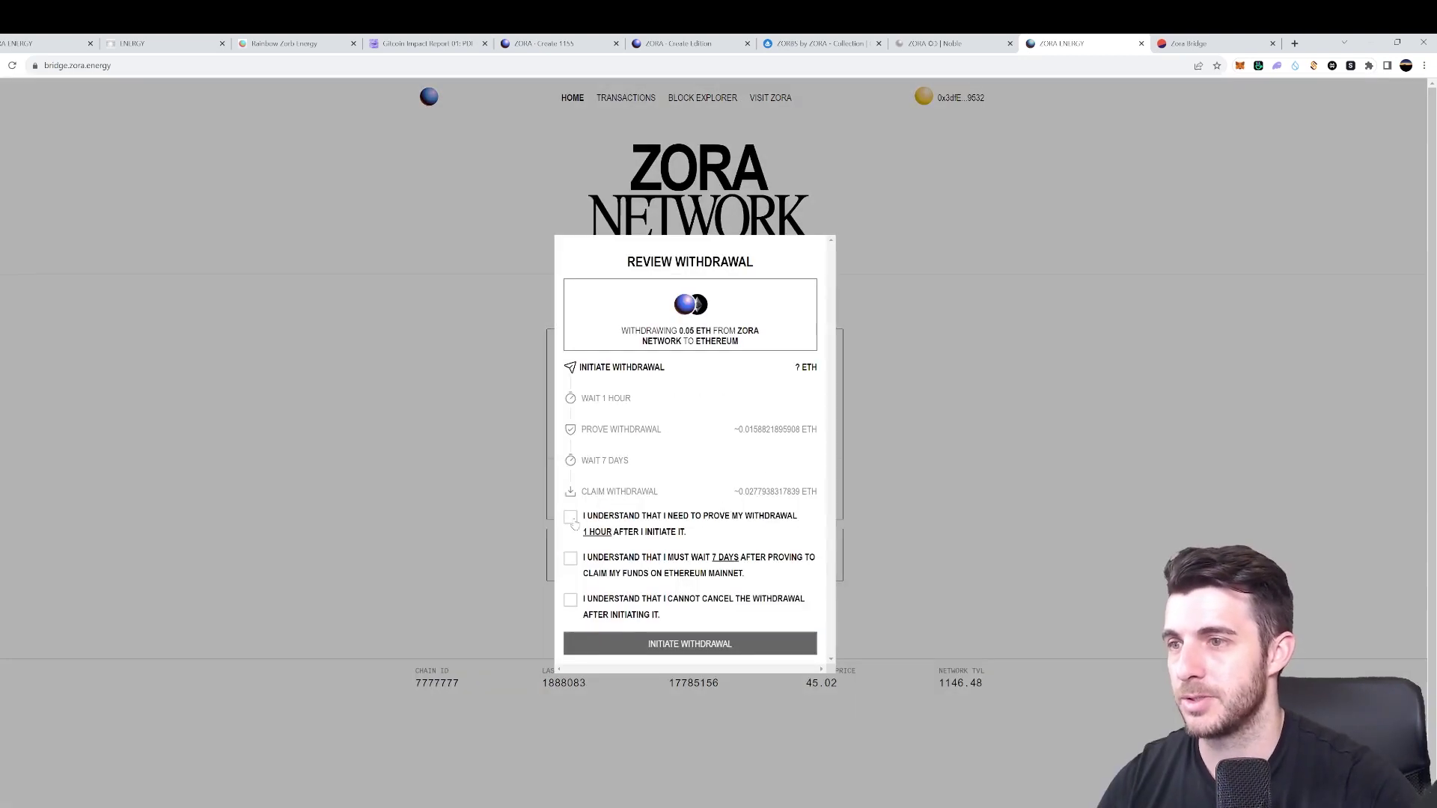
left_click(570, 517)
left_click(571, 559)
left_click(570, 600)
left_click(667, 644)
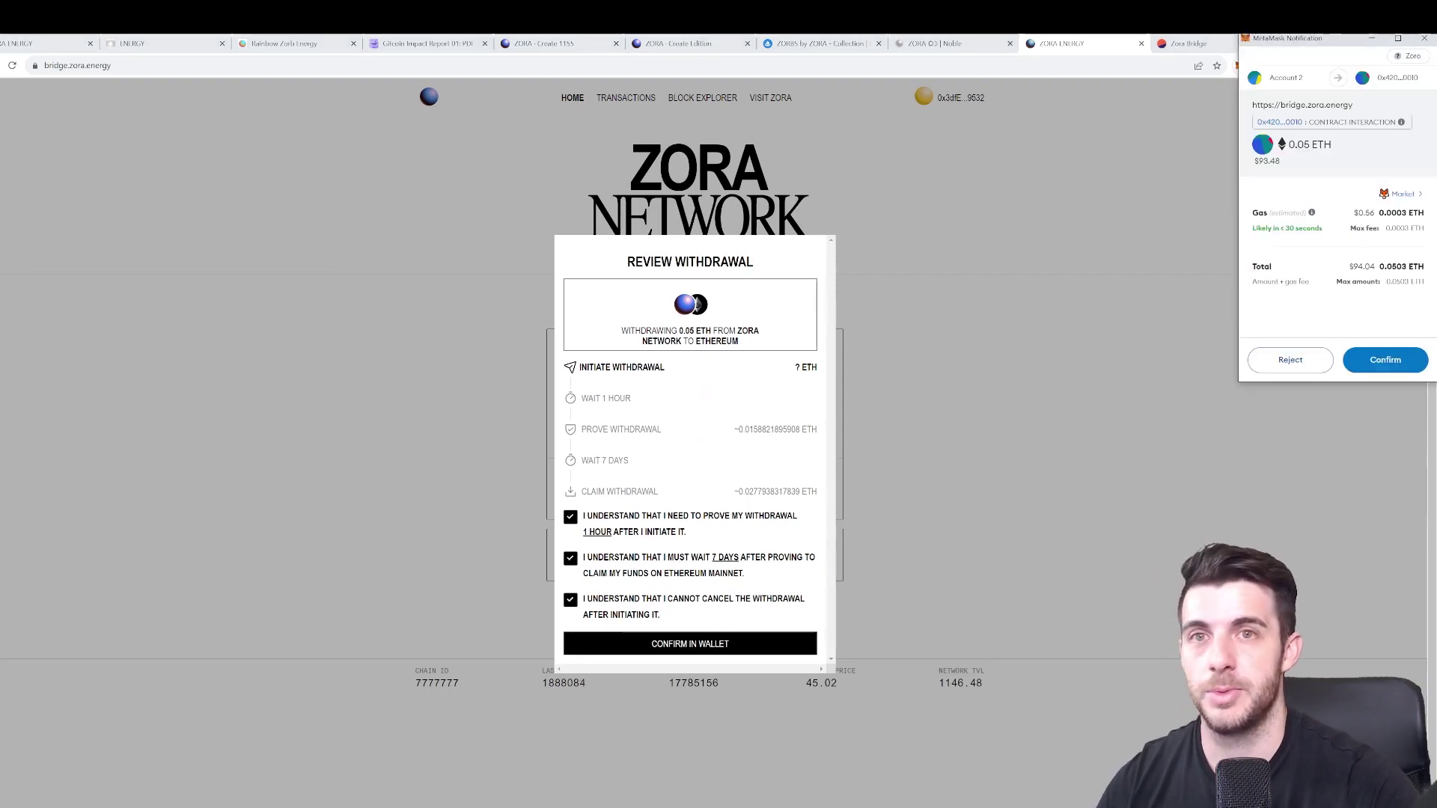
left_click(1402, 361)
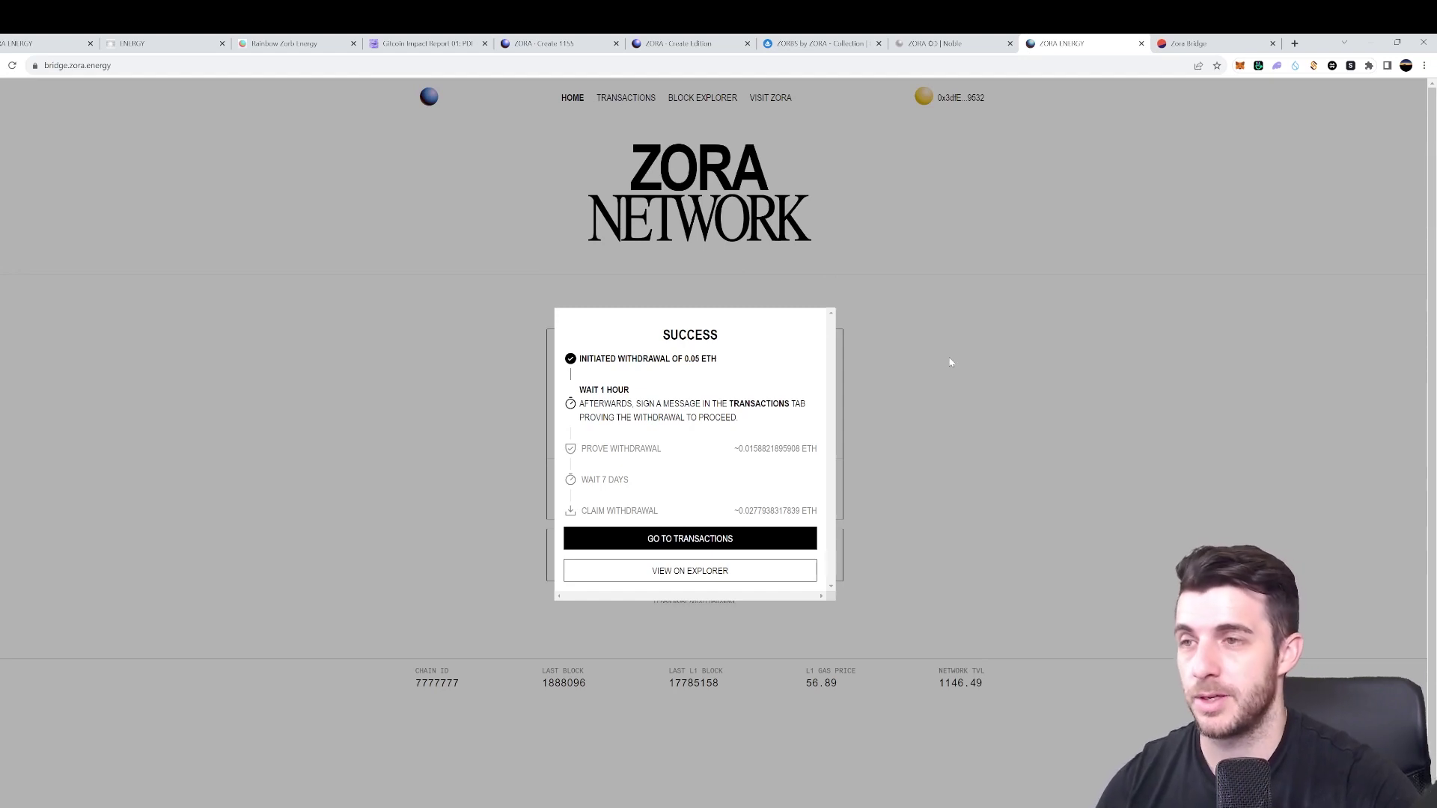
key("ctrl+Tab")
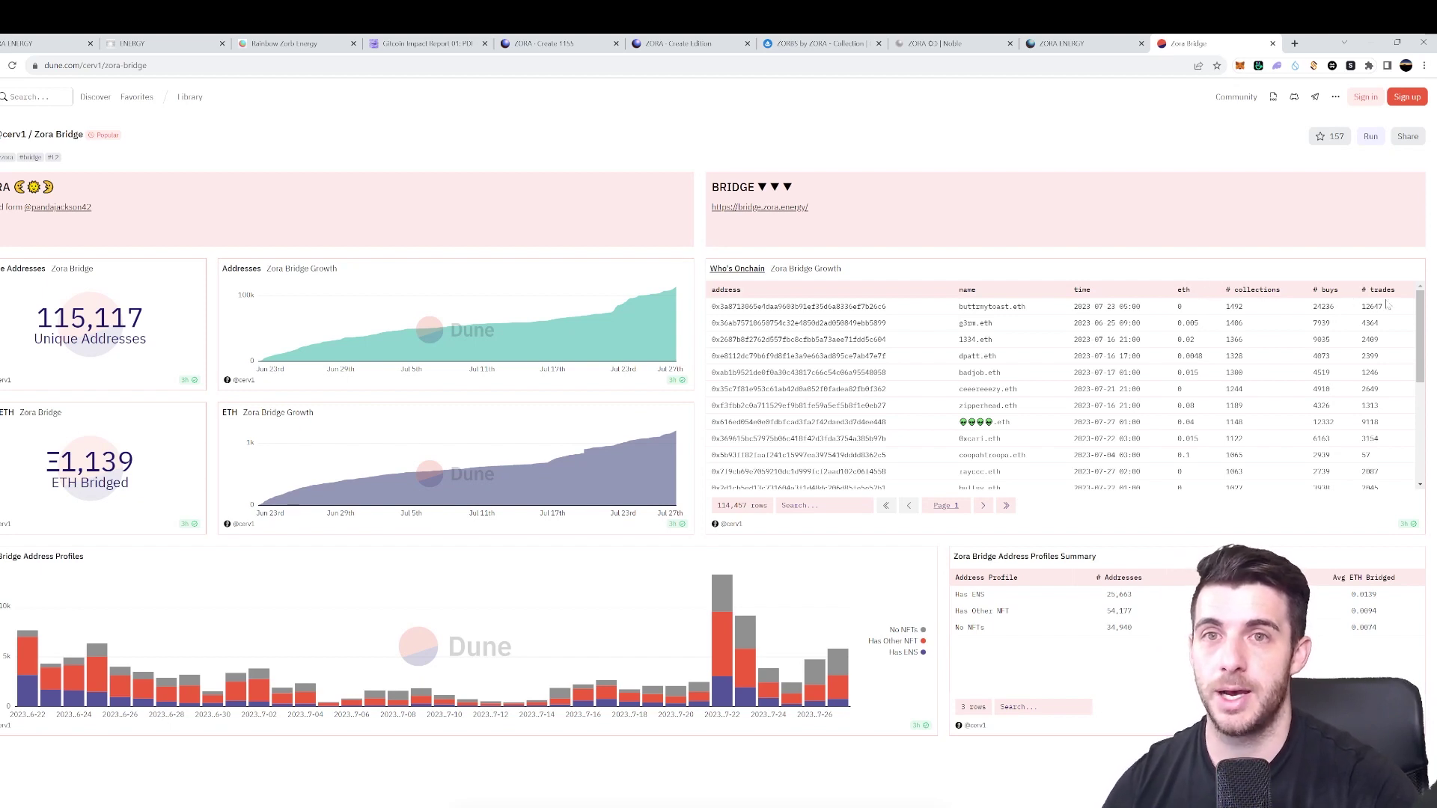
scroll(1068, 340, "down", 1)
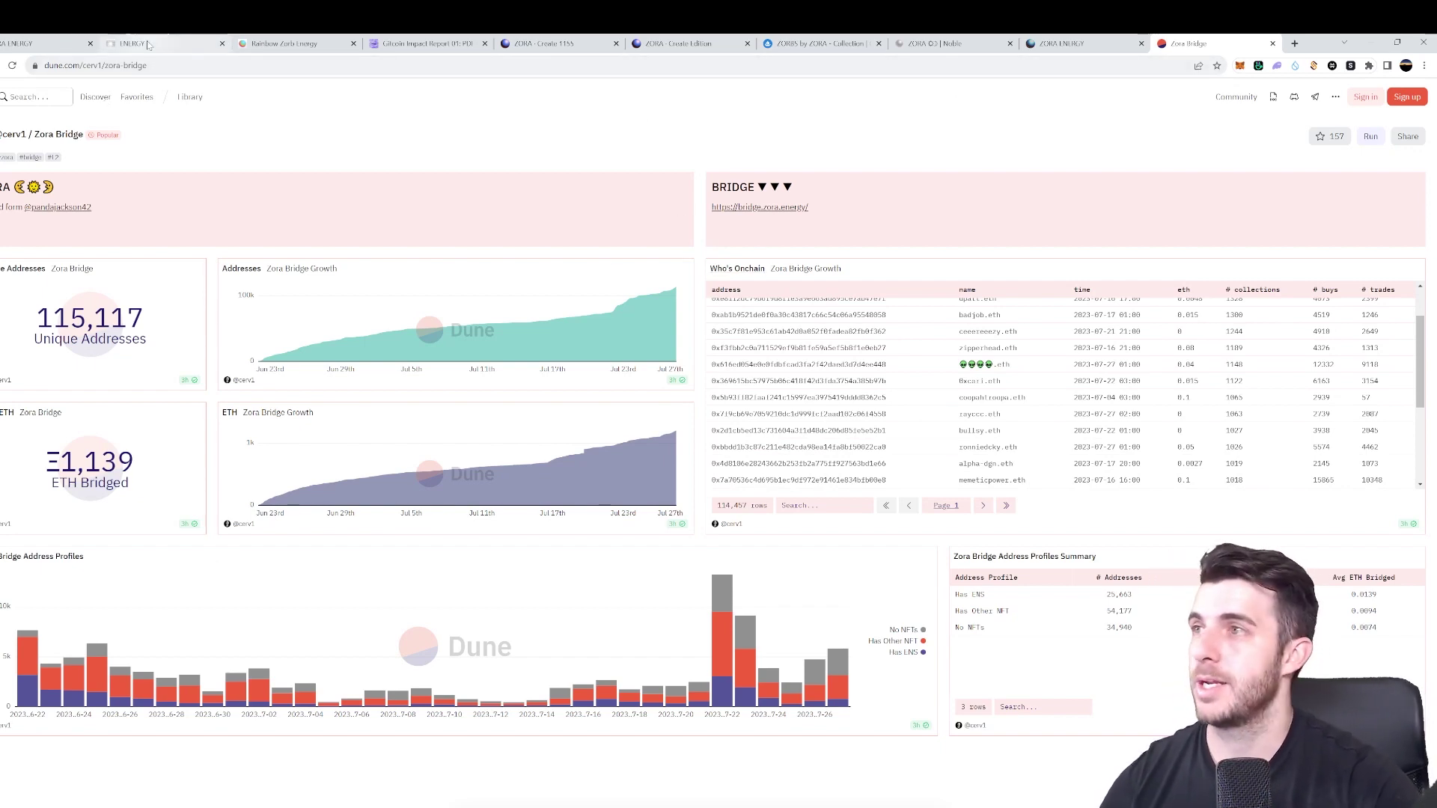
mouse_move(14, 46)
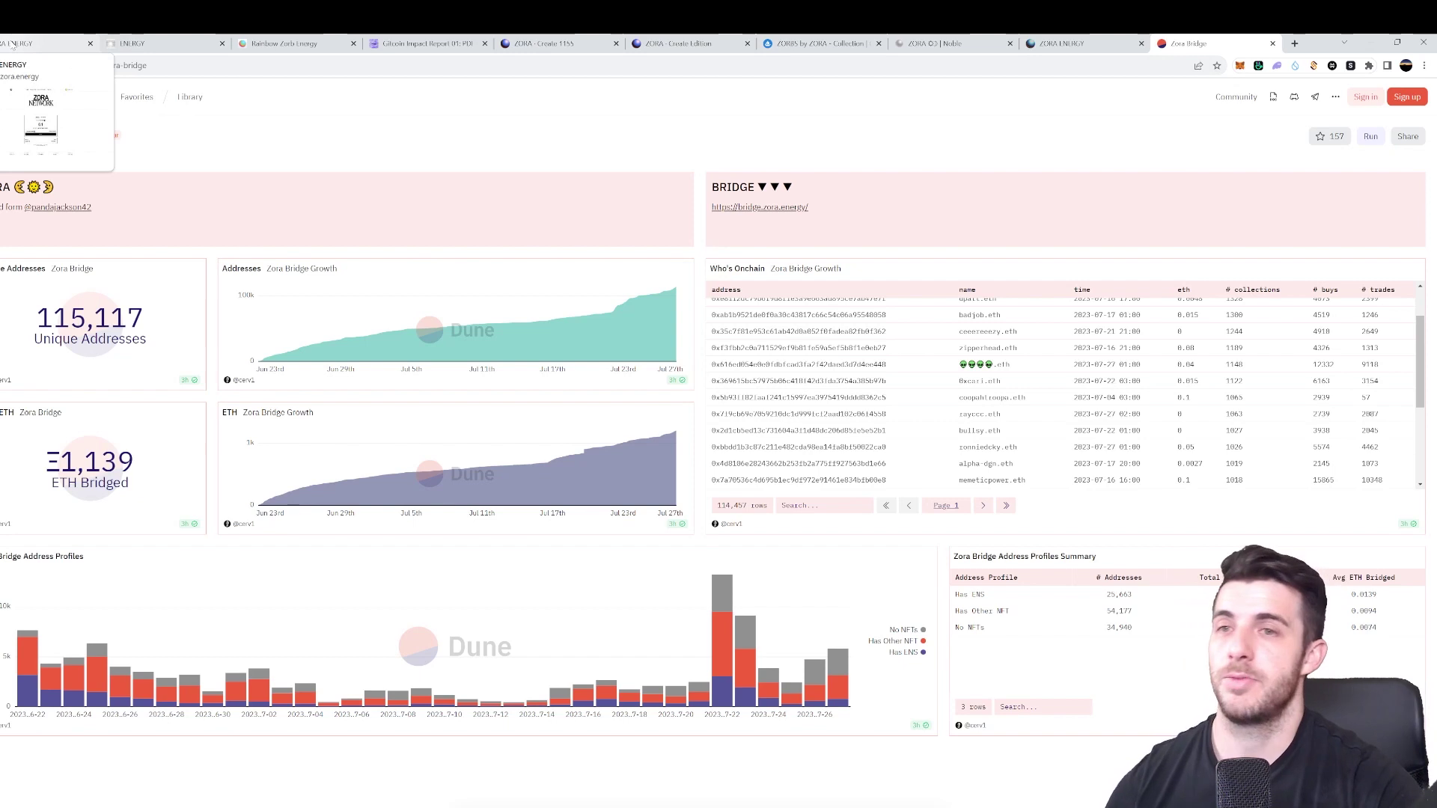